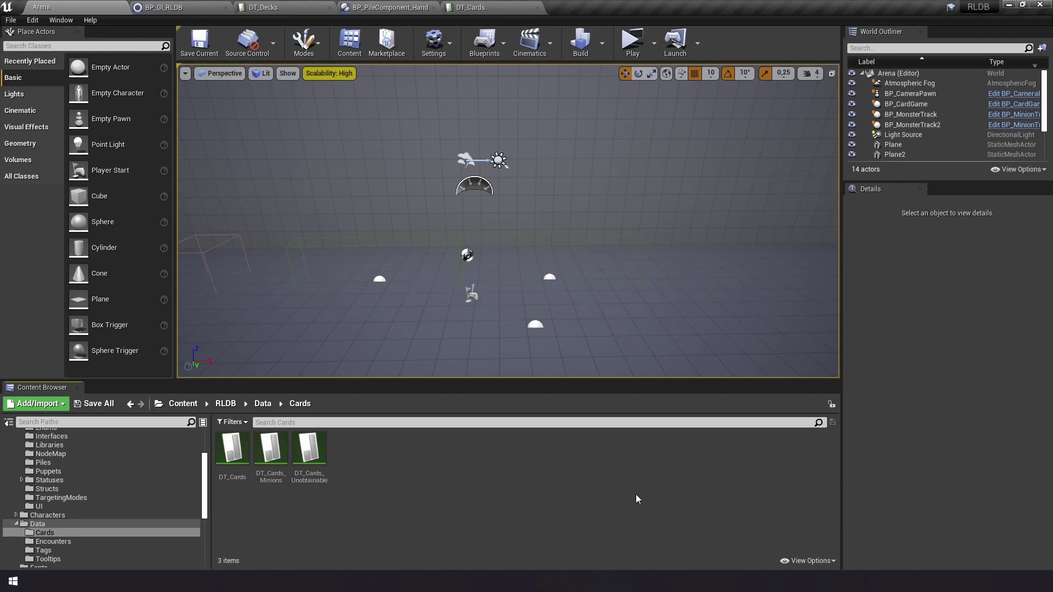
# Open the DT_Cards data table and look through its existing card rows.
pyautogui.doubleClick(244, 453)
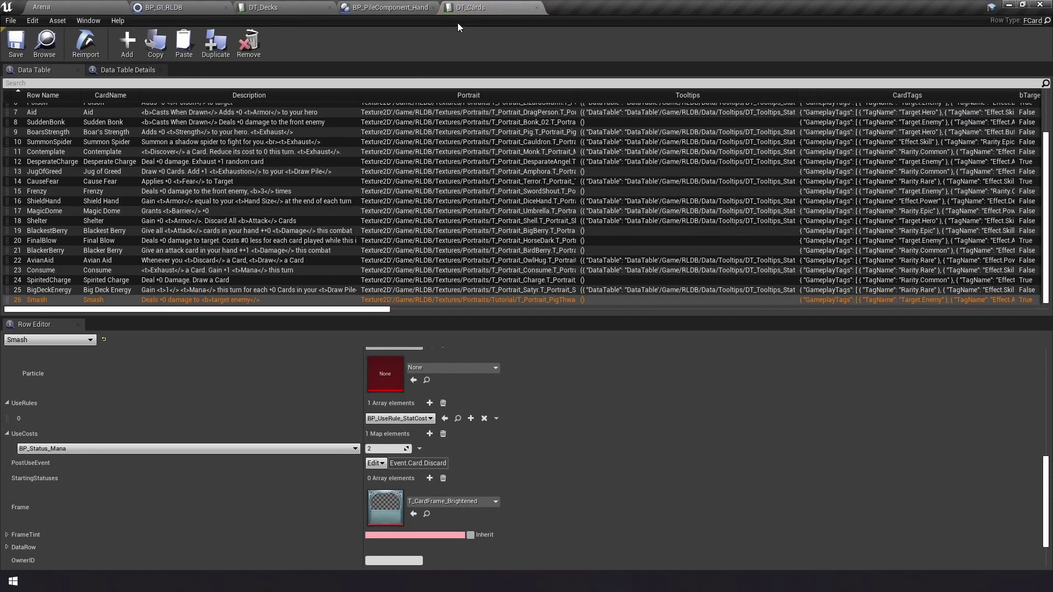
pyautogui.scroll(3, 248, 213)
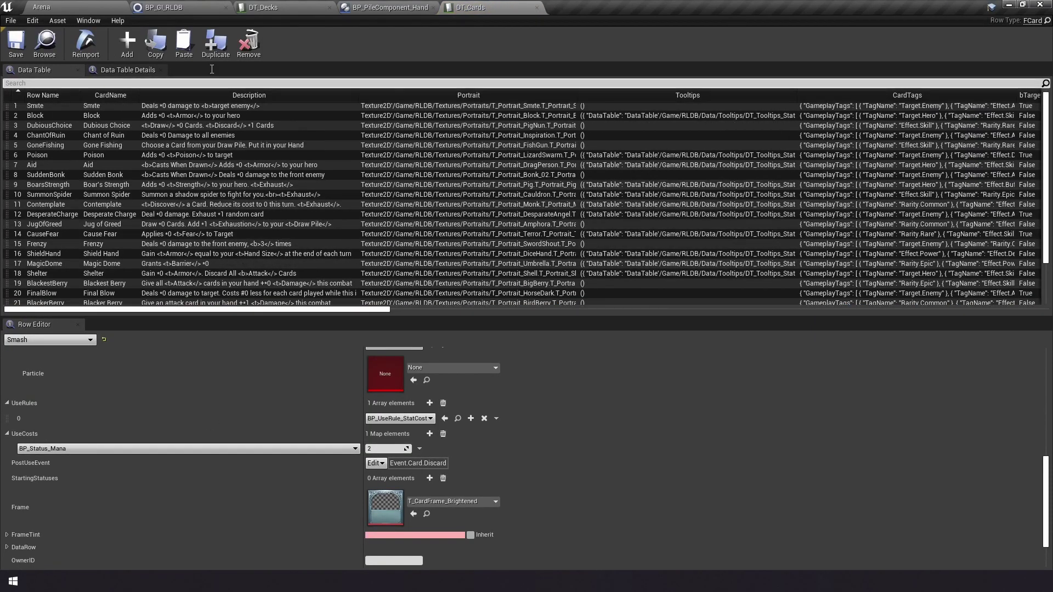
pyautogui.scroll(-3, 327, 135)
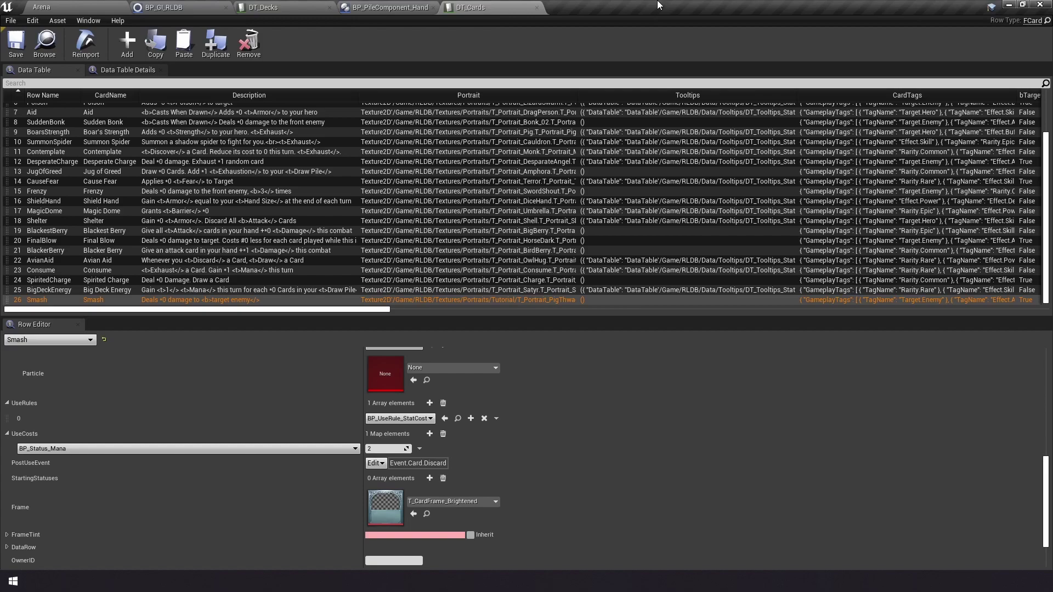
pyautogui.scroll(3, 471, 188)
pyautogui.scroll(-3, 471, 189)
# Create a data table with the FCard row structure in the Cards folder, name it DT_MyCards, and open it.
pyautogui.click(87, 6)
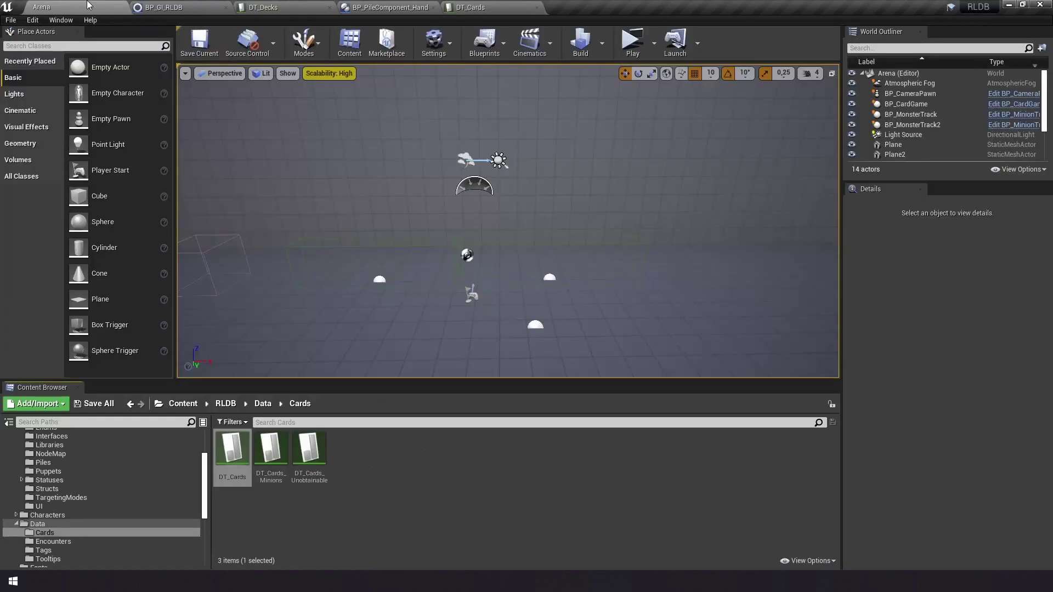
pyautogui.rightClick(391, 461)
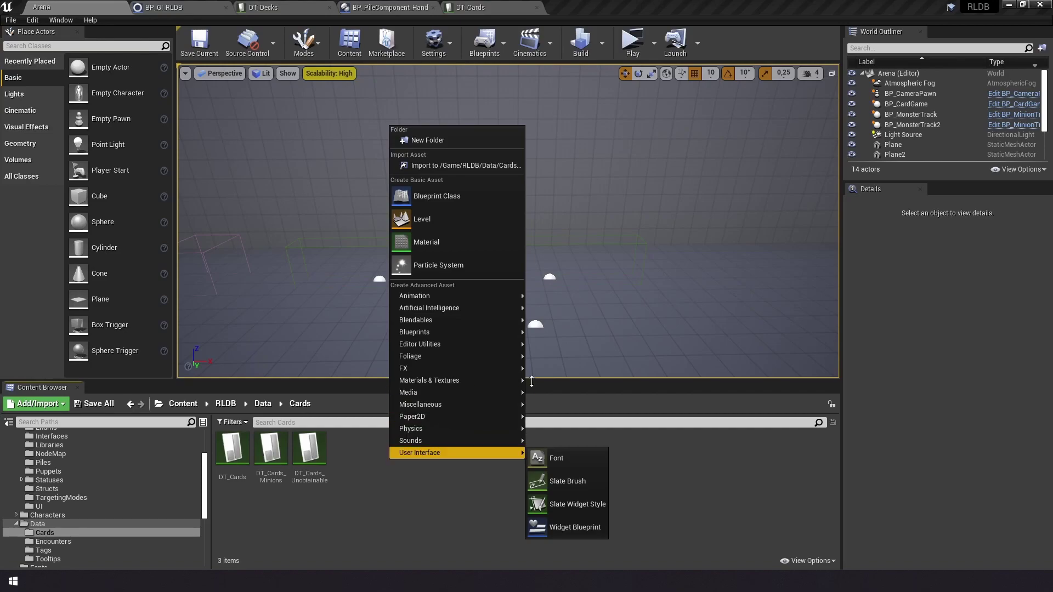
pyautogui.moveTo(469, 409)
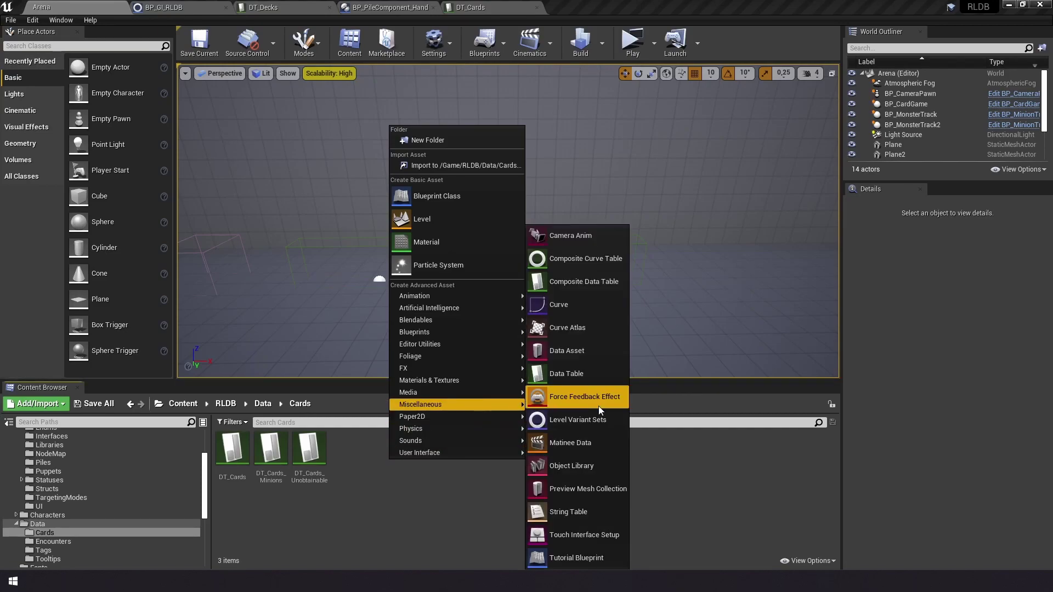
pyautogui.click(614, 374)
pyautogui.click(496, 276)
pyautogui.write('fc')
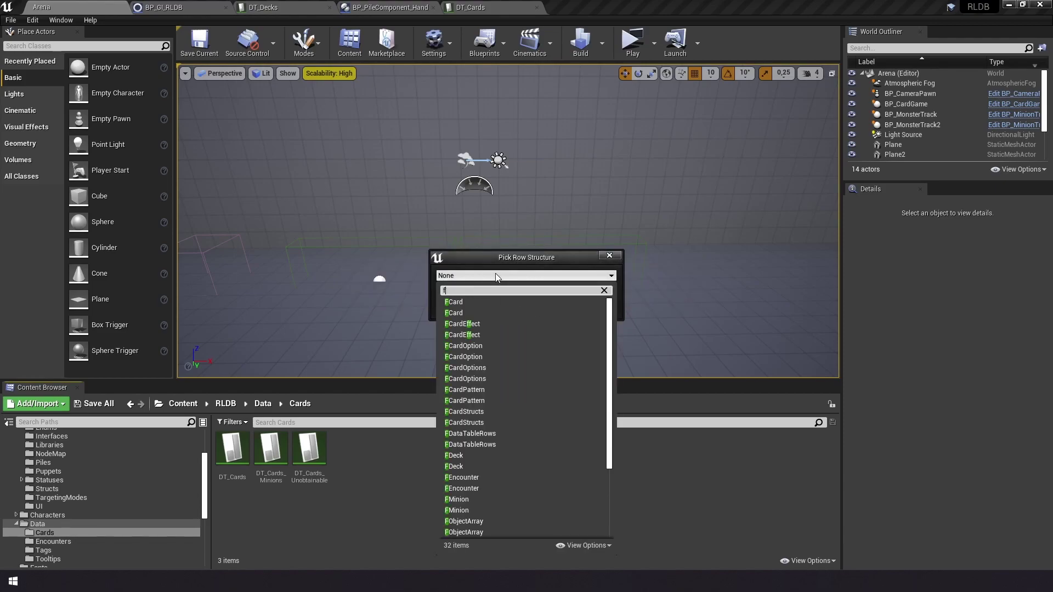
pyautogui.click(463, 303)
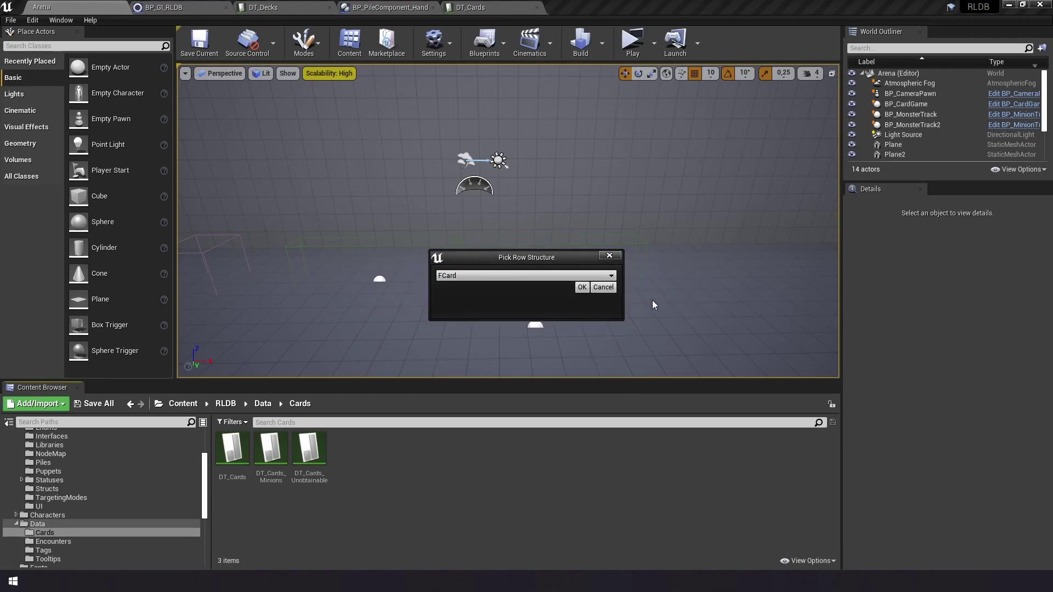
pyautogui.click(582, 287)
pyautogui.write('DT_M')
pyautogui.write('yCards')
pyautogui.press('Return')
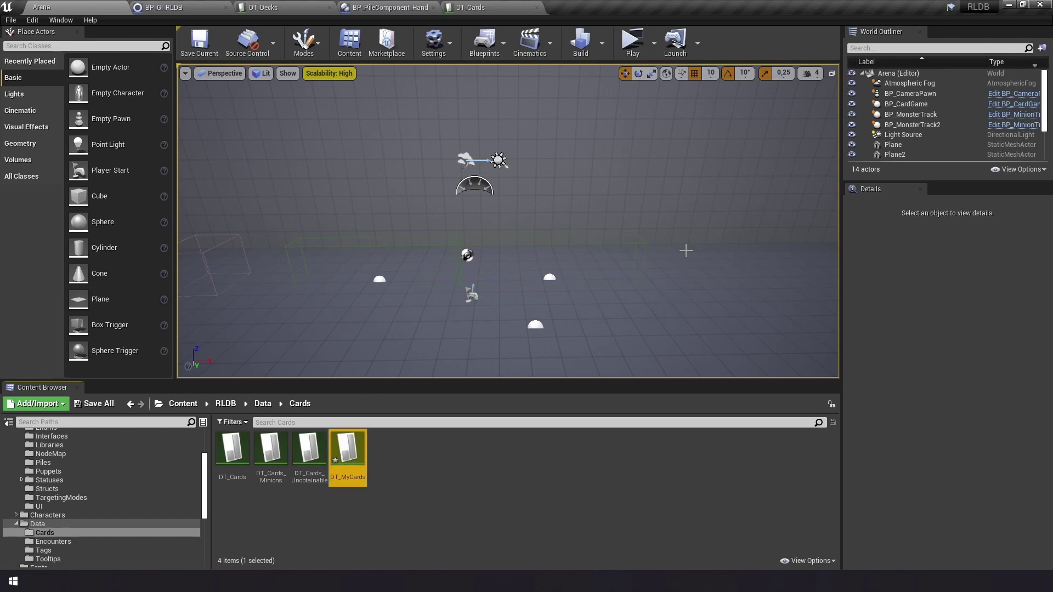
pyautogui.doubleClick(348, 458)
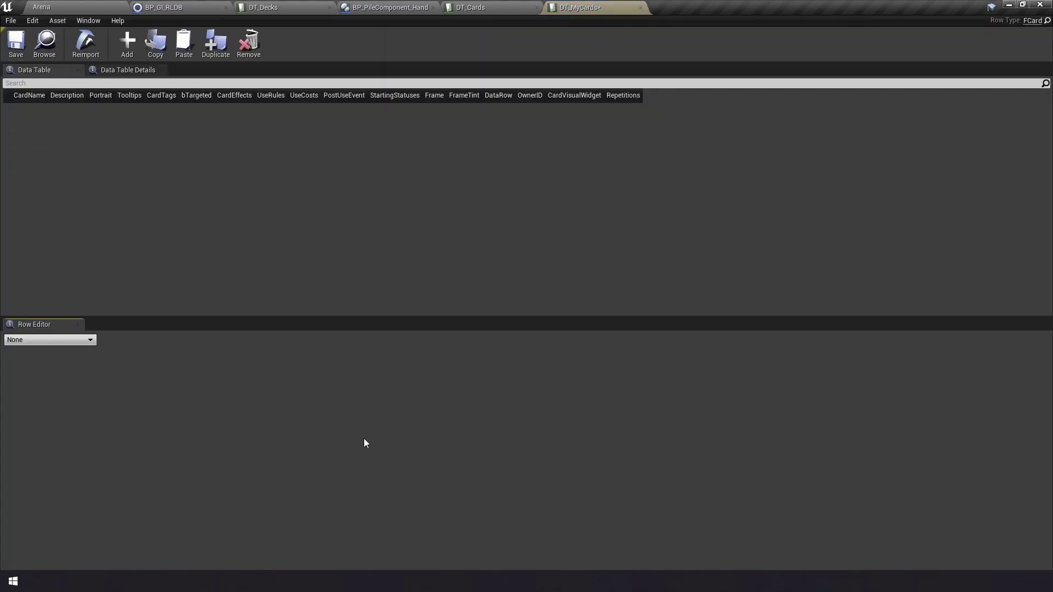
pyautogui.click(470, 7)
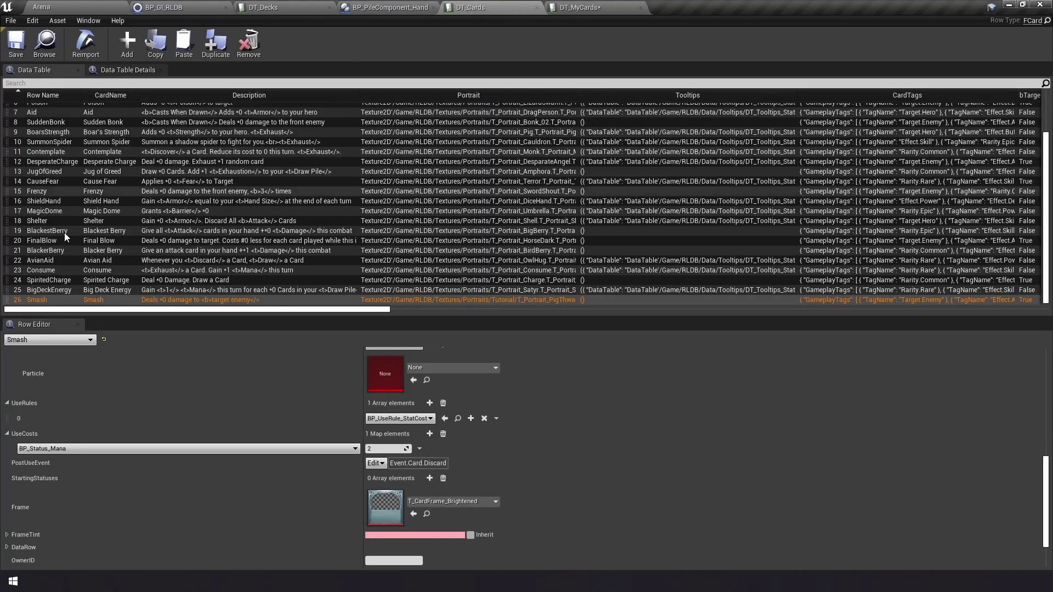
pyautogui.rightClick(34, 302)
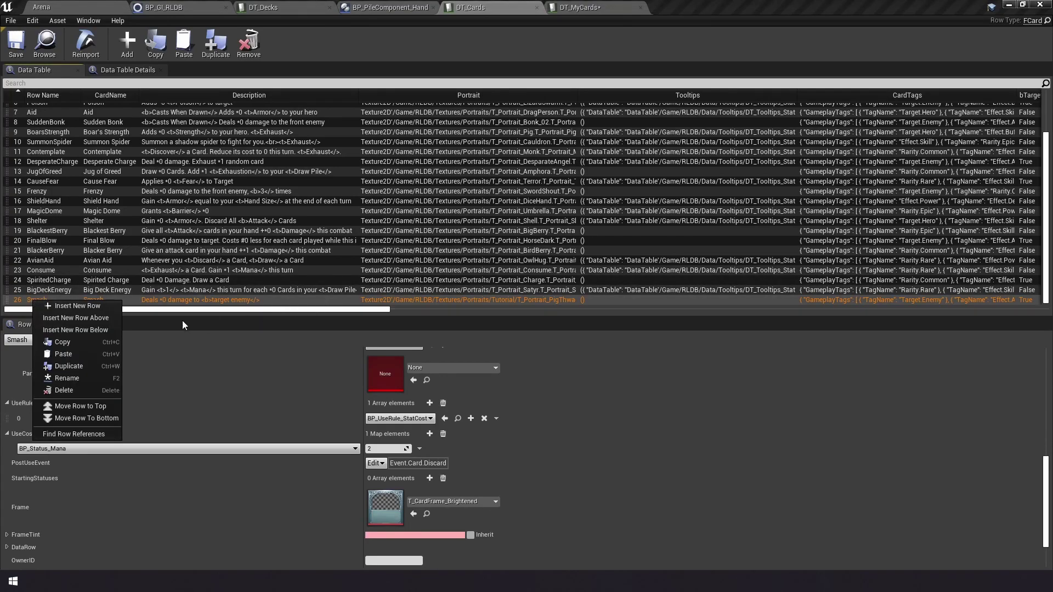
pyautogui.click(602, 7)
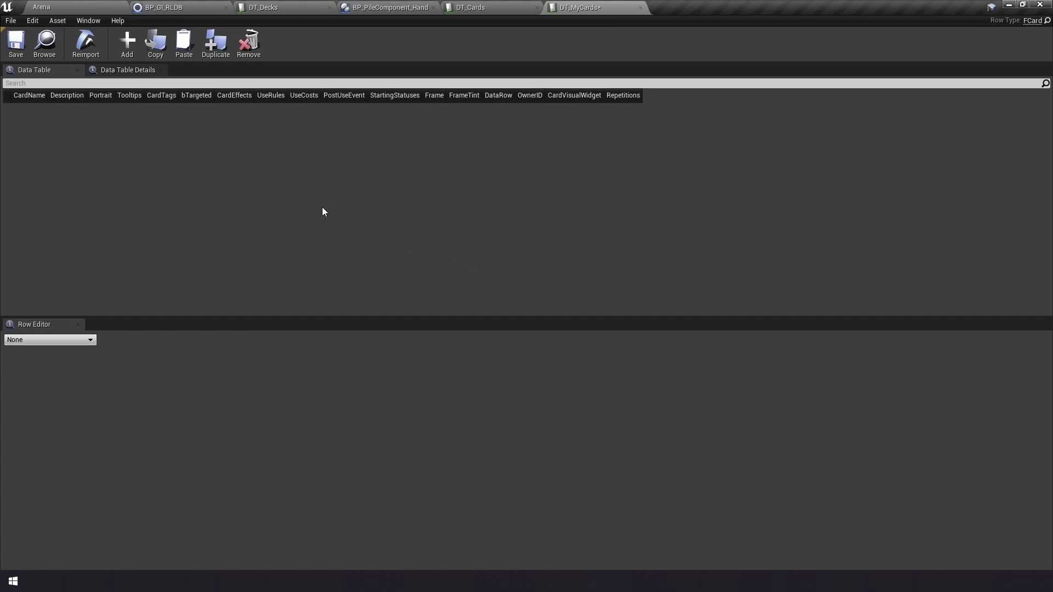
# Add a new row to DT_MyCards and review the default values of its FCard row structure.
pyautogui.click(129, 44)
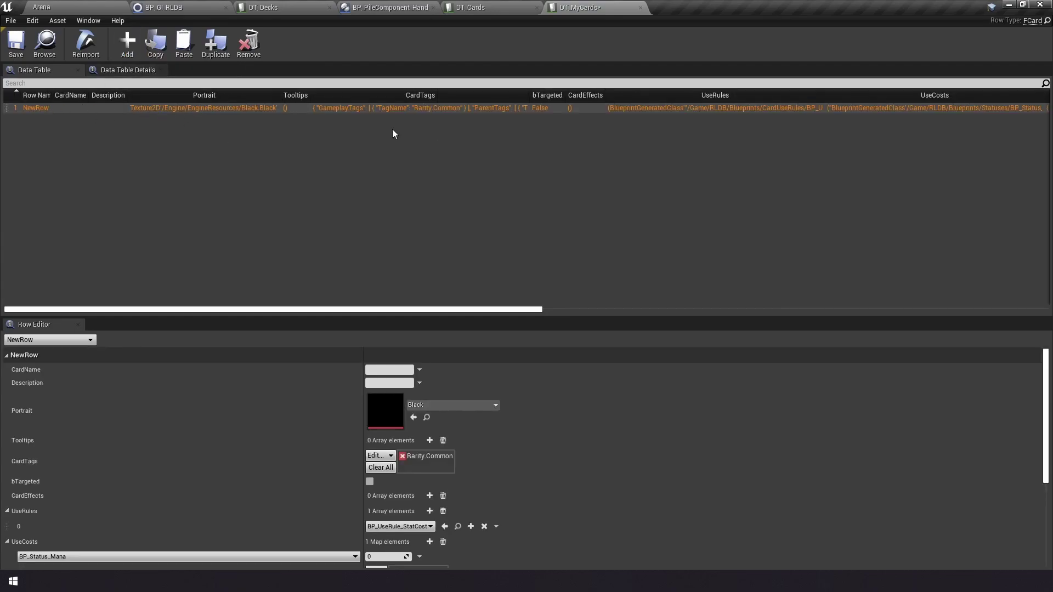
pyautogui.scroll(-5, 571, 393)
pyautogui.scroll(5, 572, 393)
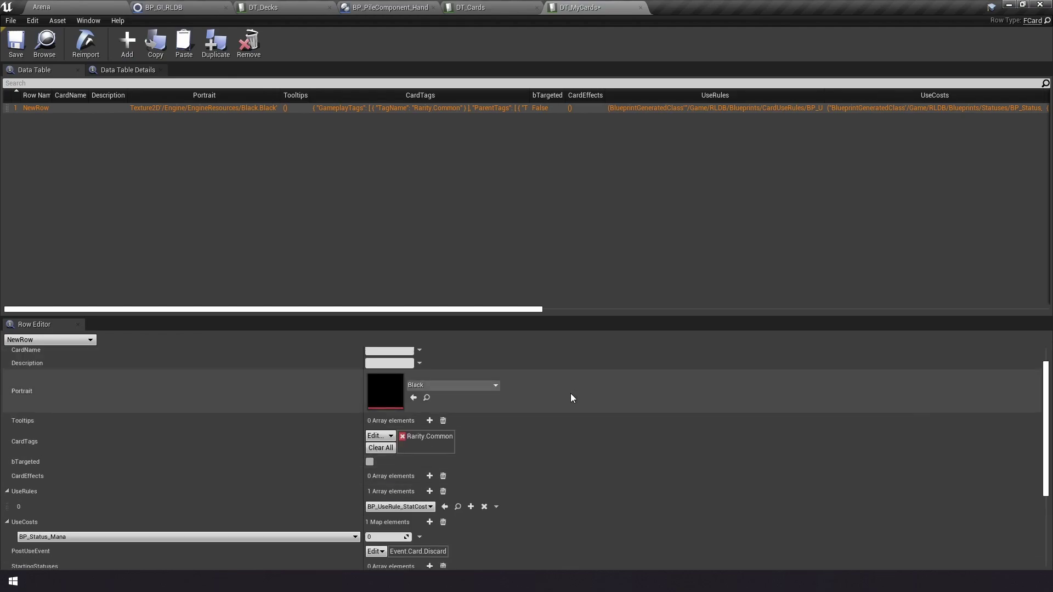
pyautogui.click(1033, 20)
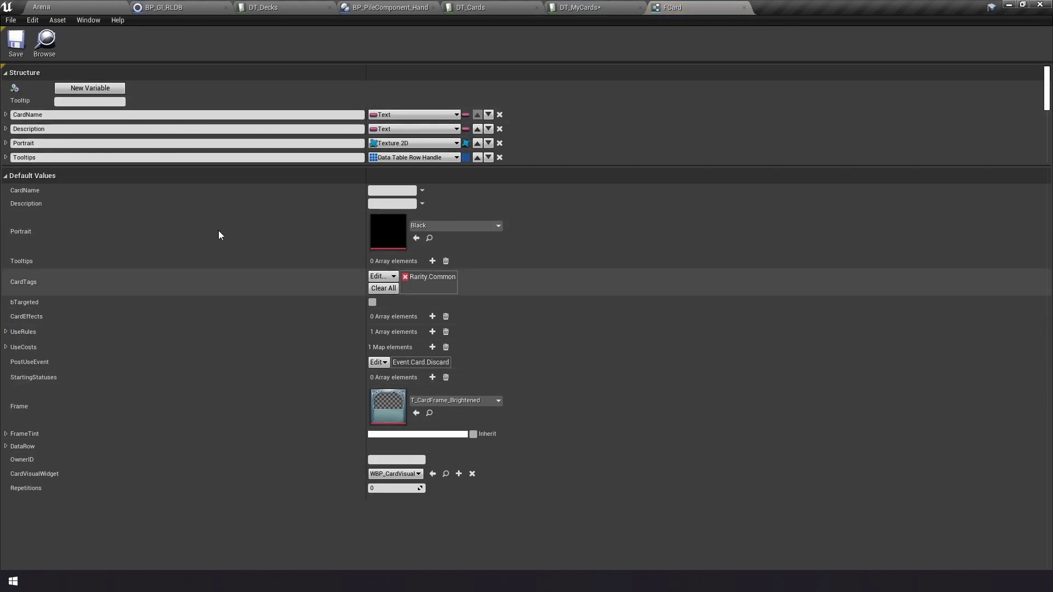
pyautogui.click(598, 7)
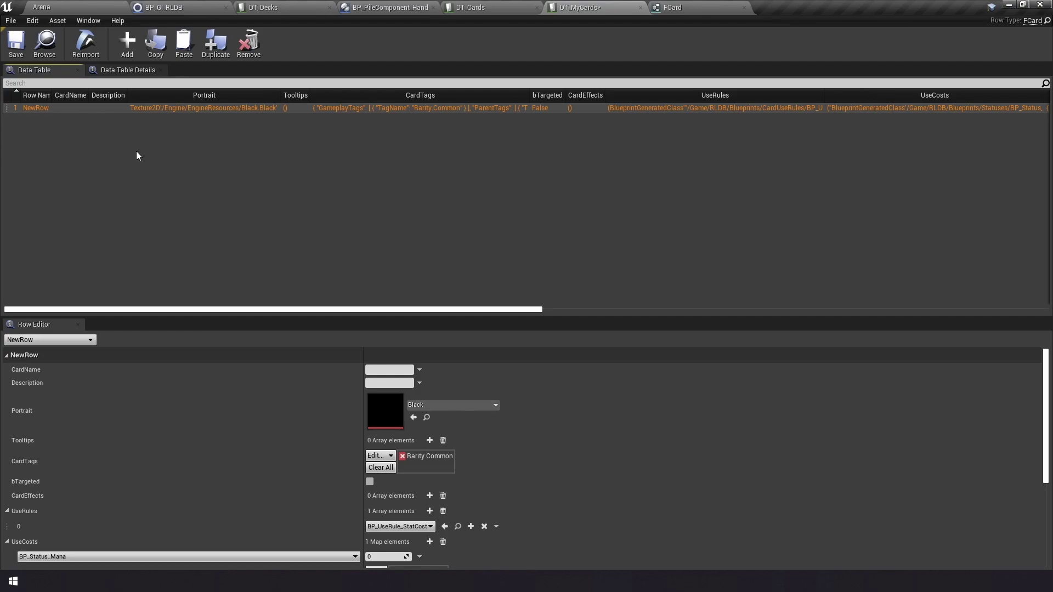
# Rename the new row HeedlessCharge and set its CardName to "Heedless Charge".
pyautogui.doubleClick(41, 109)
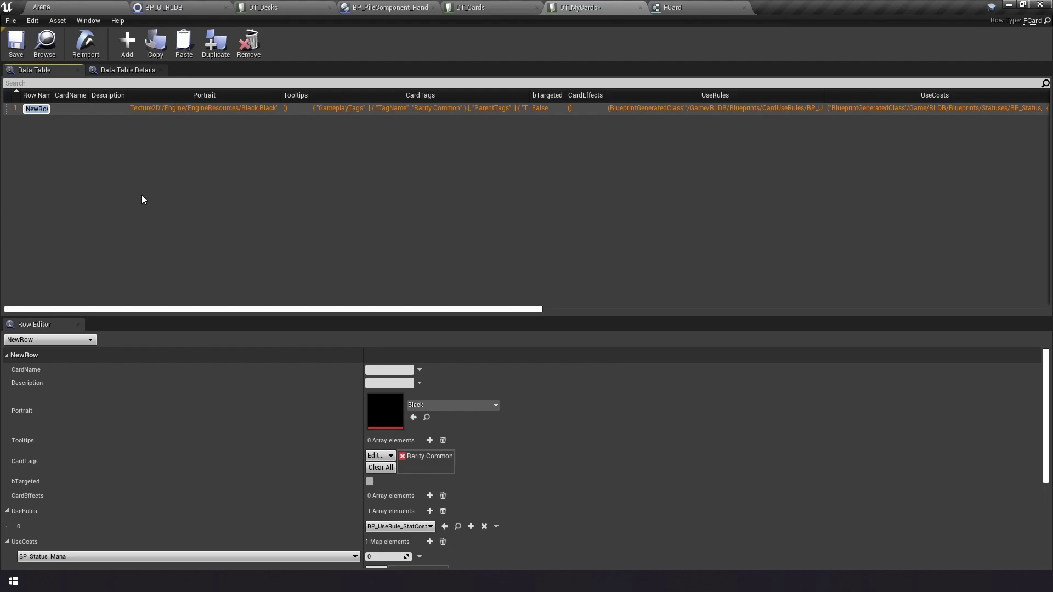
pyautogui.write('NeedlessCharge')
pyautogui.press('Return')
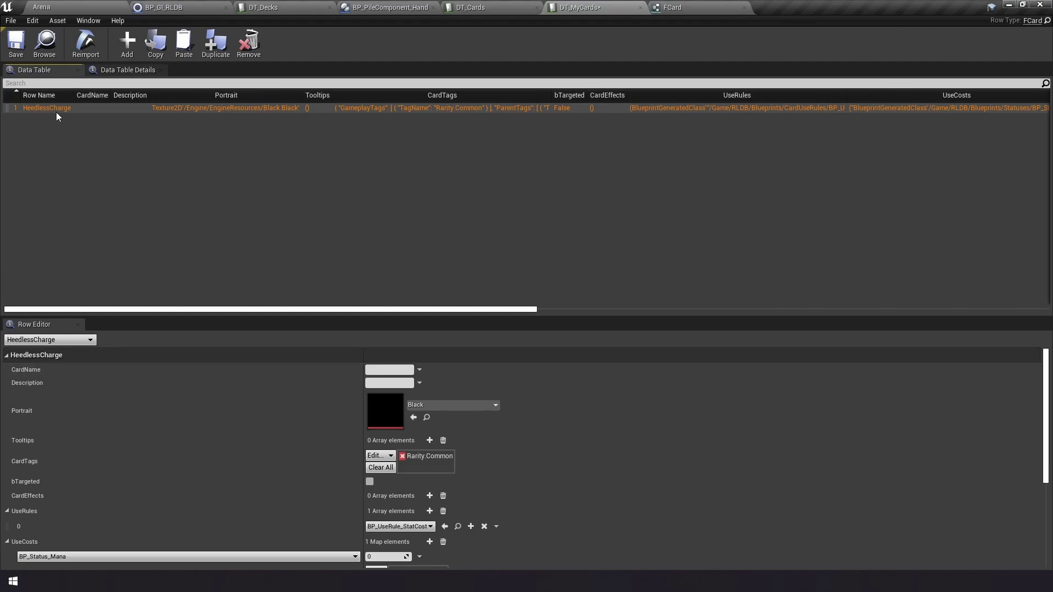
pyautogui.click(378, 370)
pyautogui.write('HeedlessCharge')
pyautogui.click(396, 370)
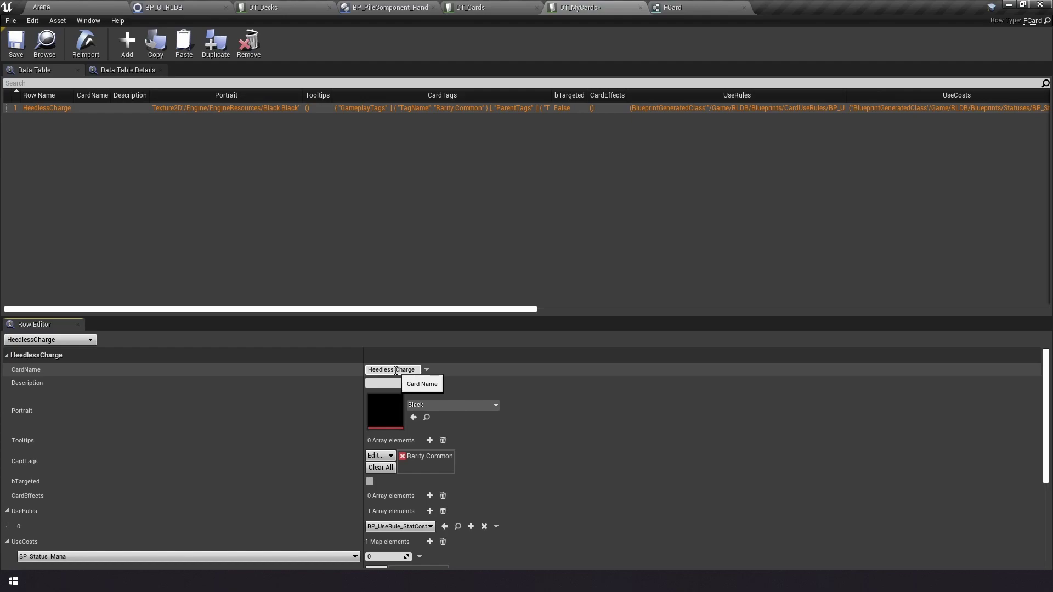
pyautogui.press('Return')
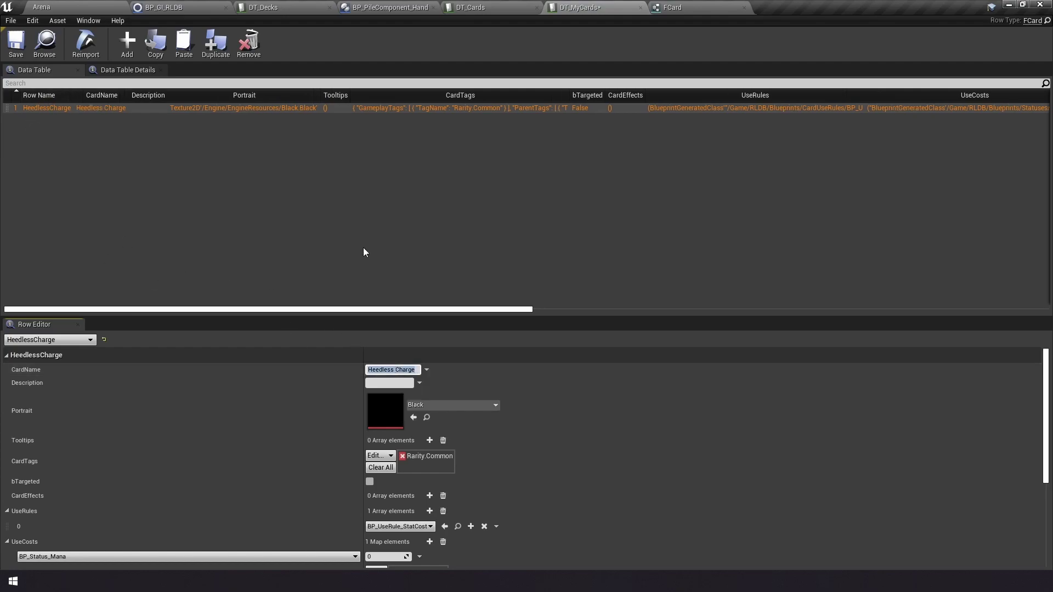
pyautogui.click(652, 370)
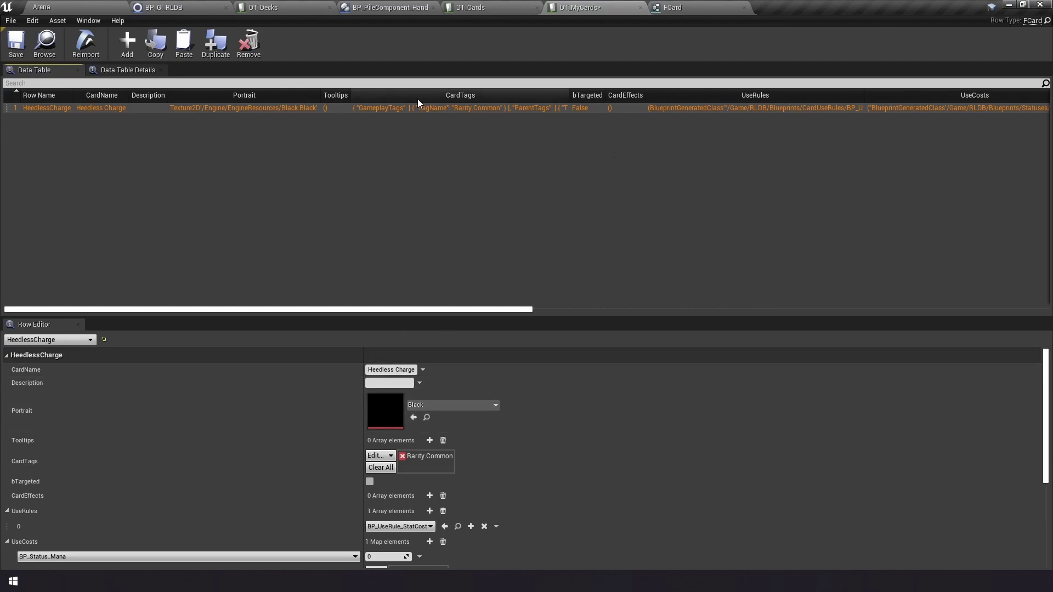
# In DT_Decks, point card entry 1 of the Test deck to the HeedlessCharge row of DT_MyCards and save the table.
pyautogui.click(295, 5)
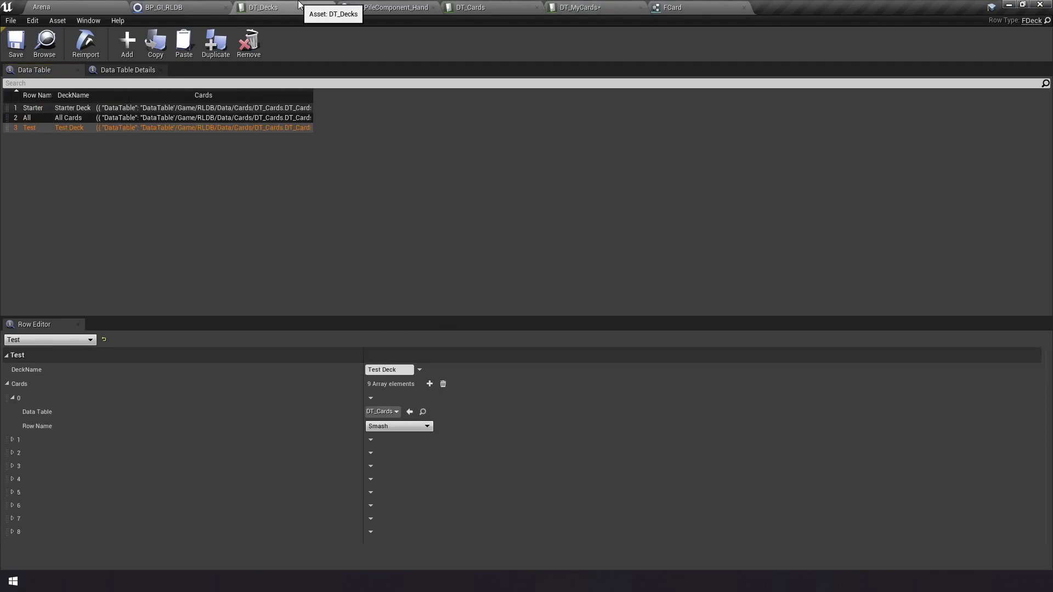
pyautogui.click(13, 439)
pyautogui.click(417, 469)
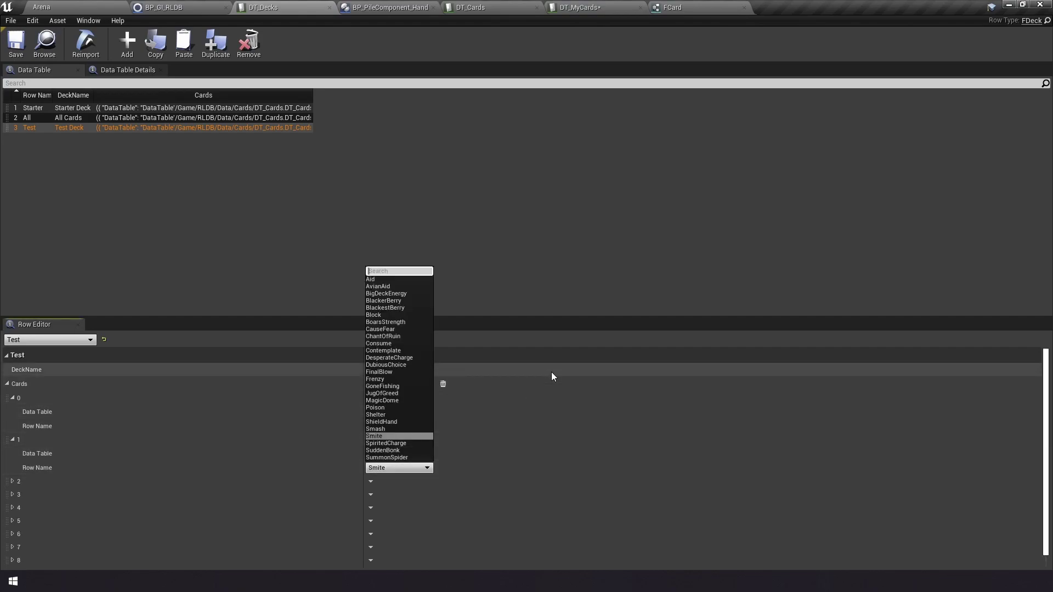
pyautogui.click(422, 468)
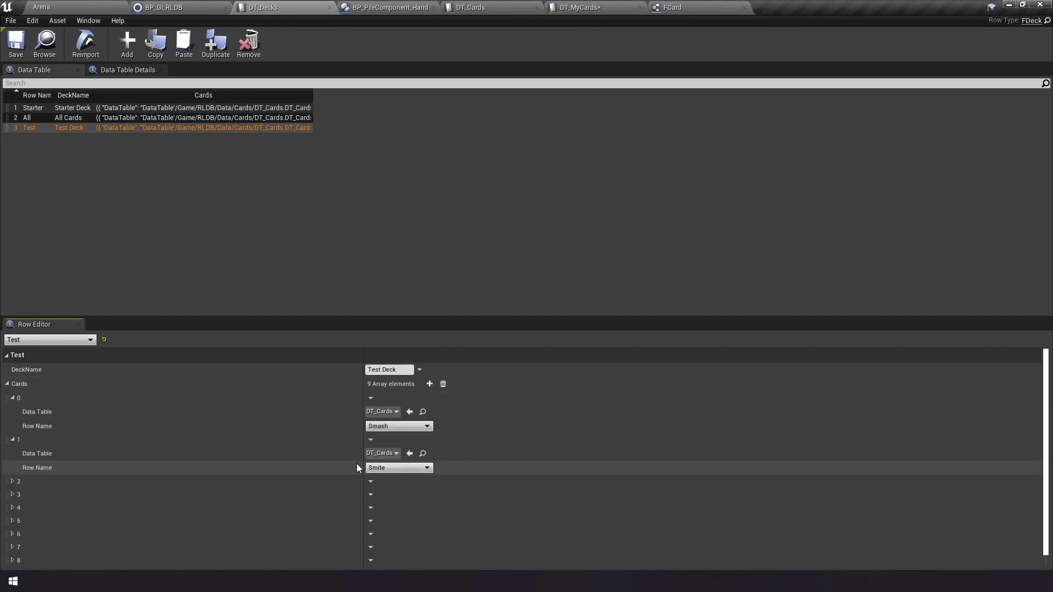
pyautogui.click(390, 454)
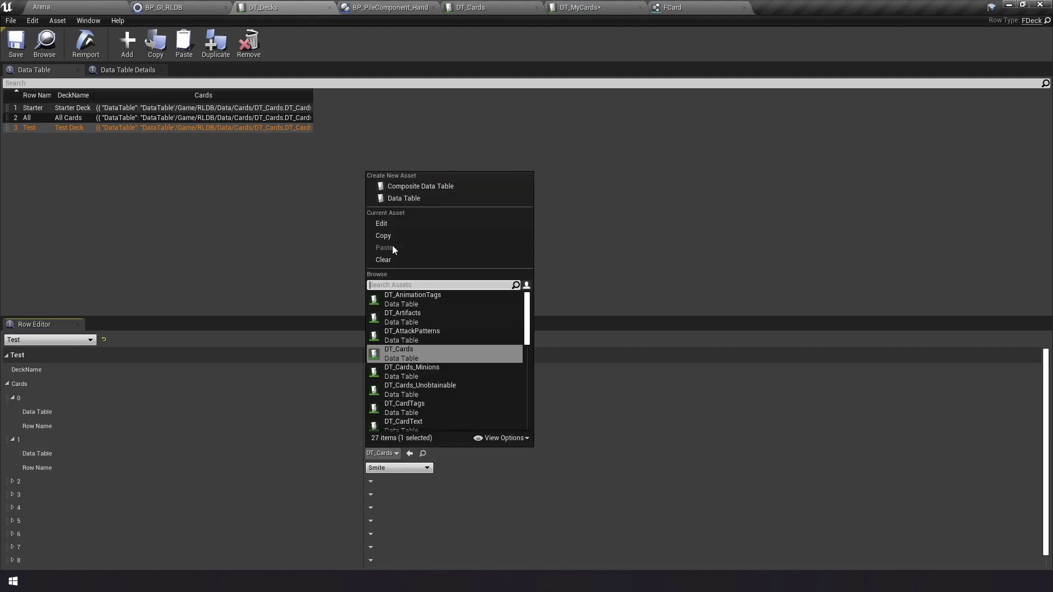
pyautogui.write('myc')
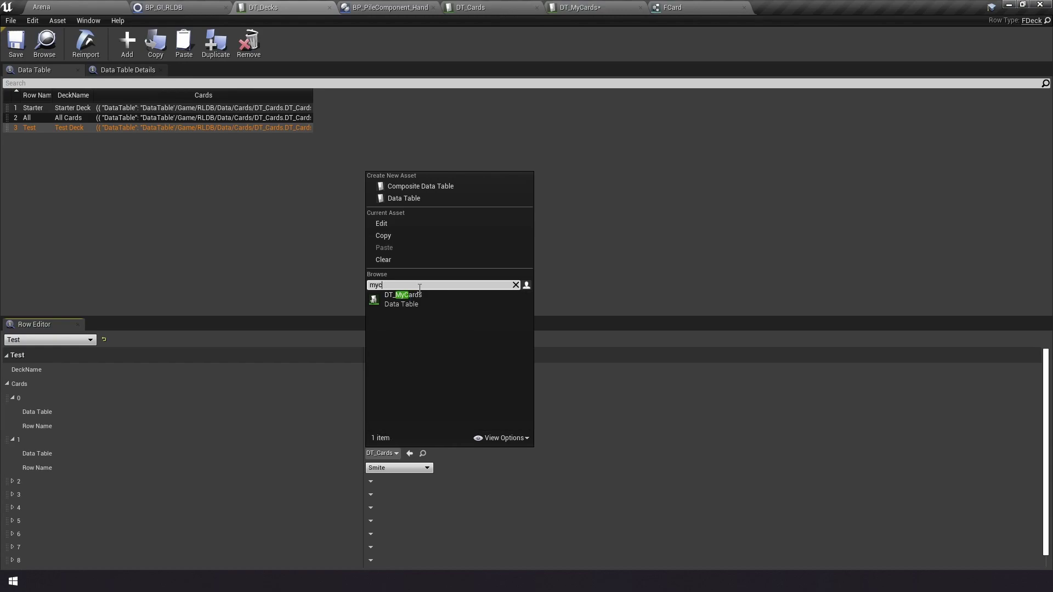
pyautogui.click(421, 298)
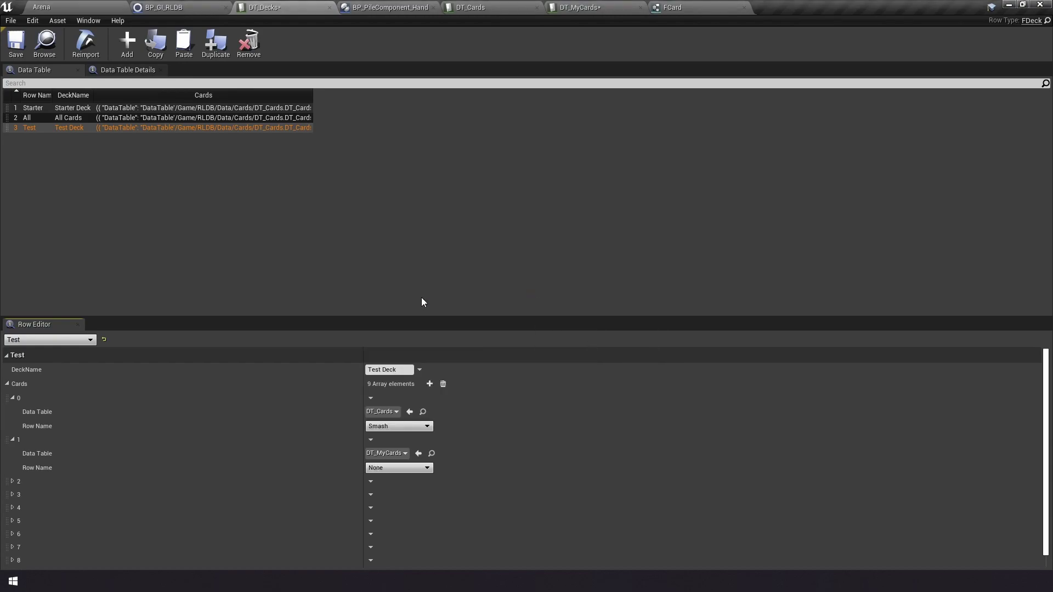
pyautogui.click(396, 467)
pyautogui.click(410, 487)
pyautogui.click(16, 44)
# Run the Arena level, inspect and play the Heedless Charge card from the hand, and close the preview.
pyautogui.click(65, 5)
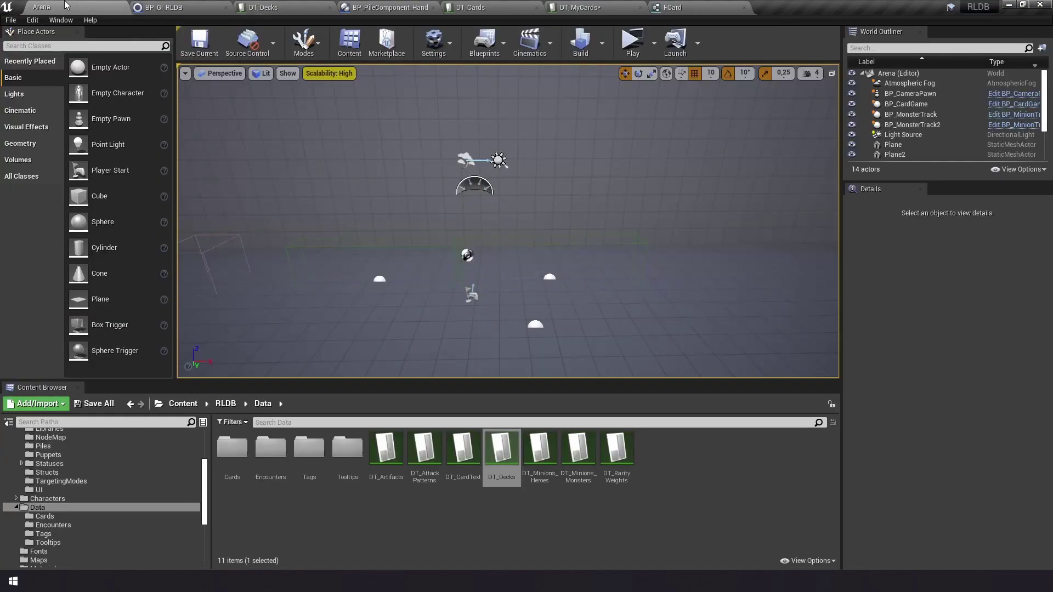
pyautogui.click(632, 42)
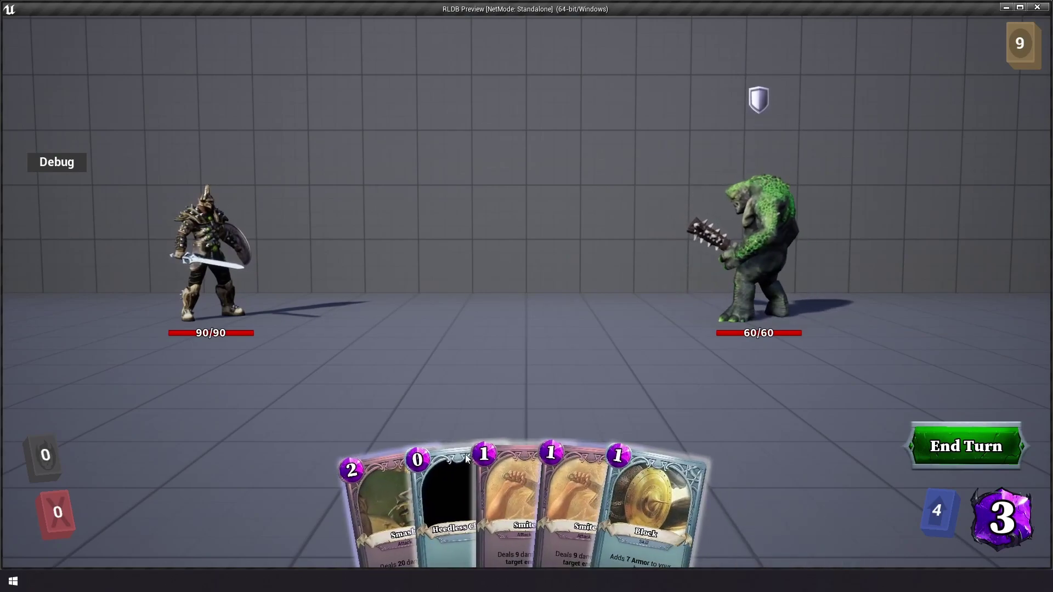
pyautogui.moveTo(466, 532); pyautogui.dragTo(442, 439)
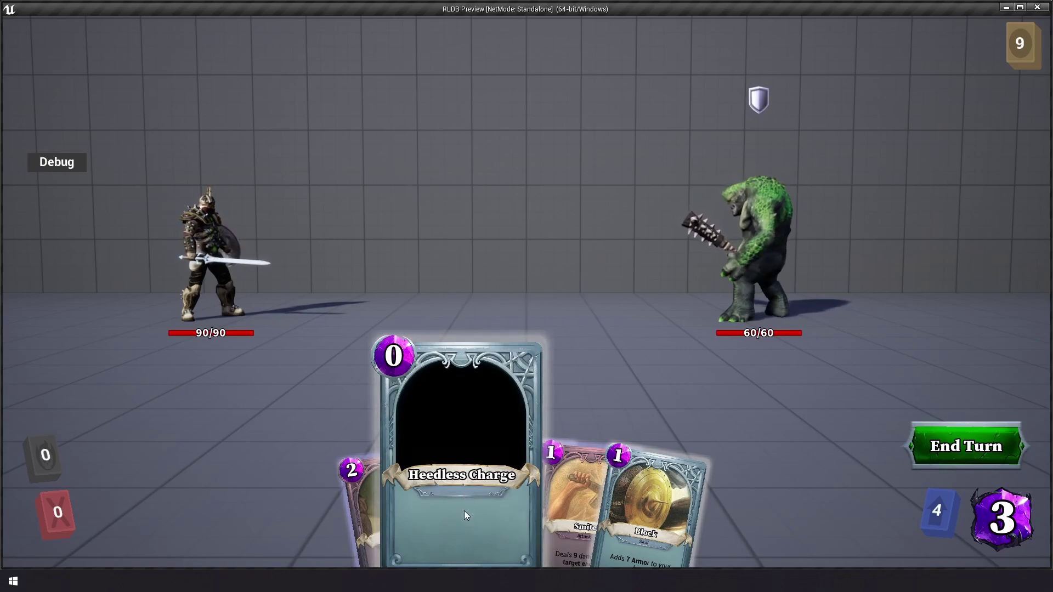
pyautogui.moveTo(459, 530); pyautogui.dragTo(491, 211)
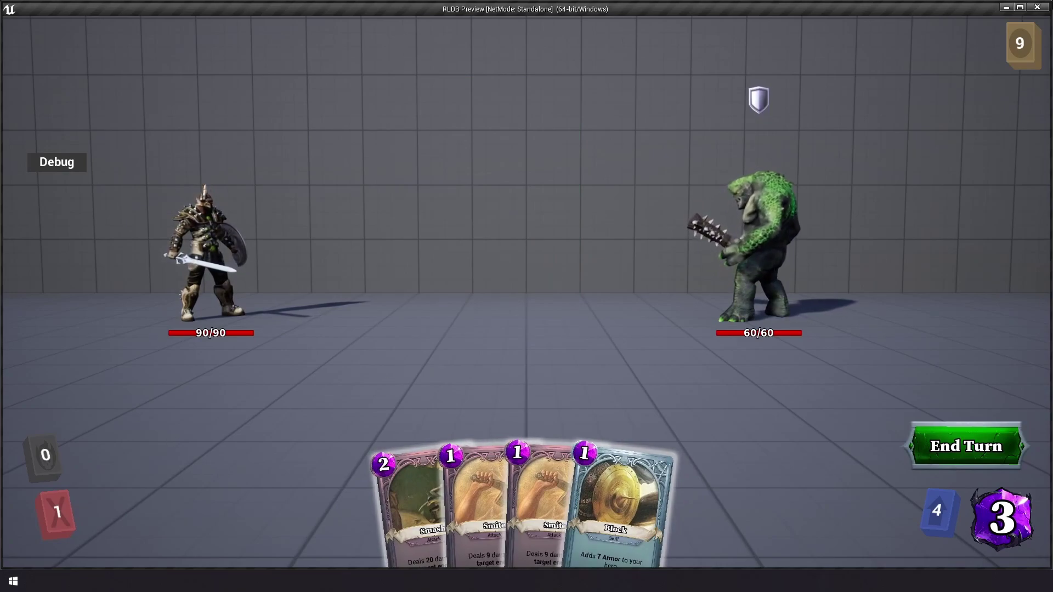
pyautogui.click(1042, 7)
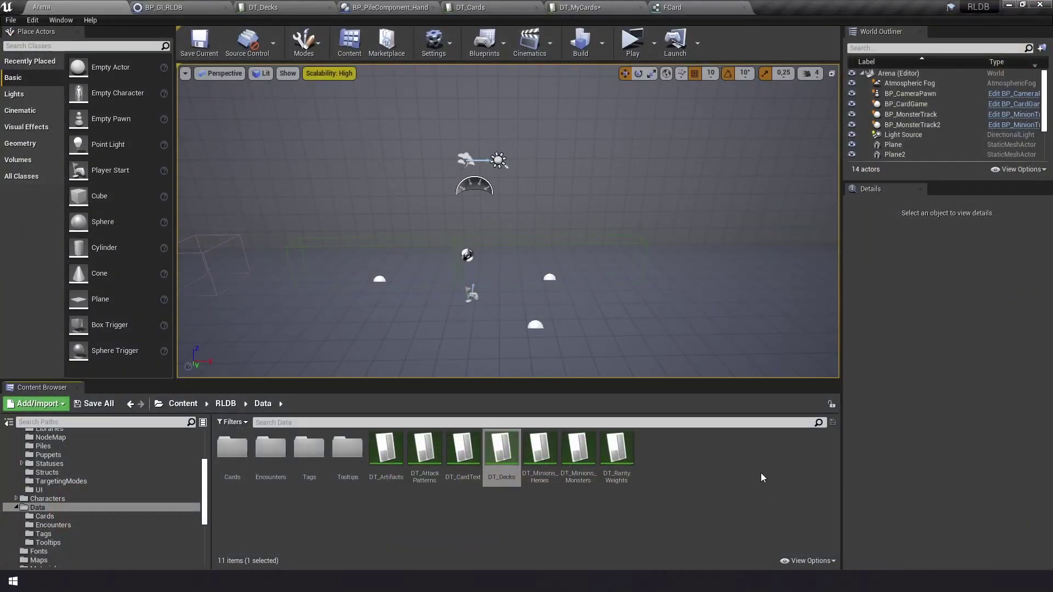
# Return to DT_MyCards and look over the fields of the HeedlessCharge row.
pyautogui.click(611, 7)
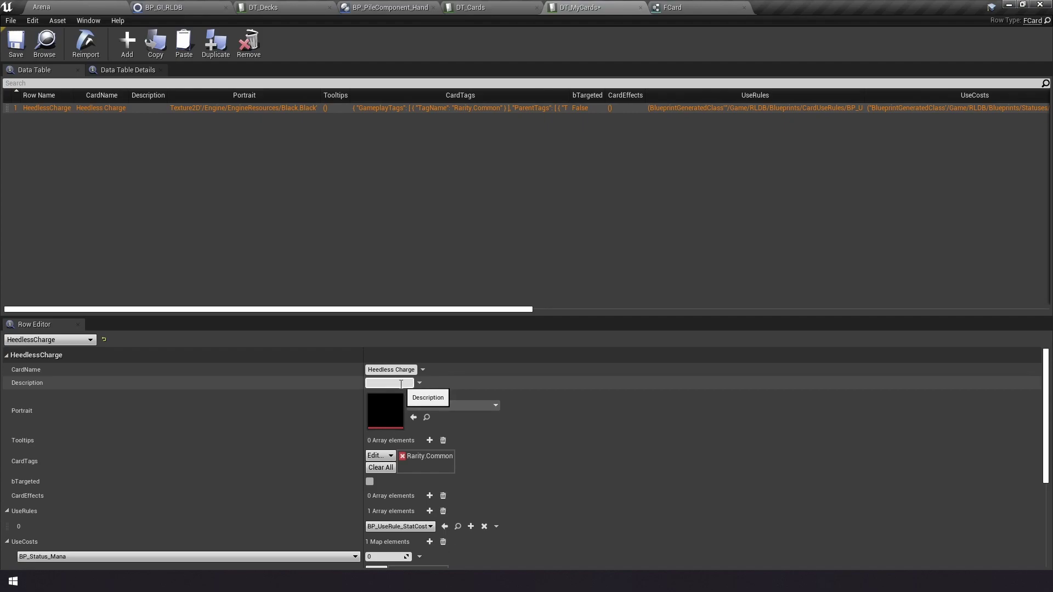
pyautogui.scroll(-5, 540, 435)
pyautogui.scroll(5, 496, 436)
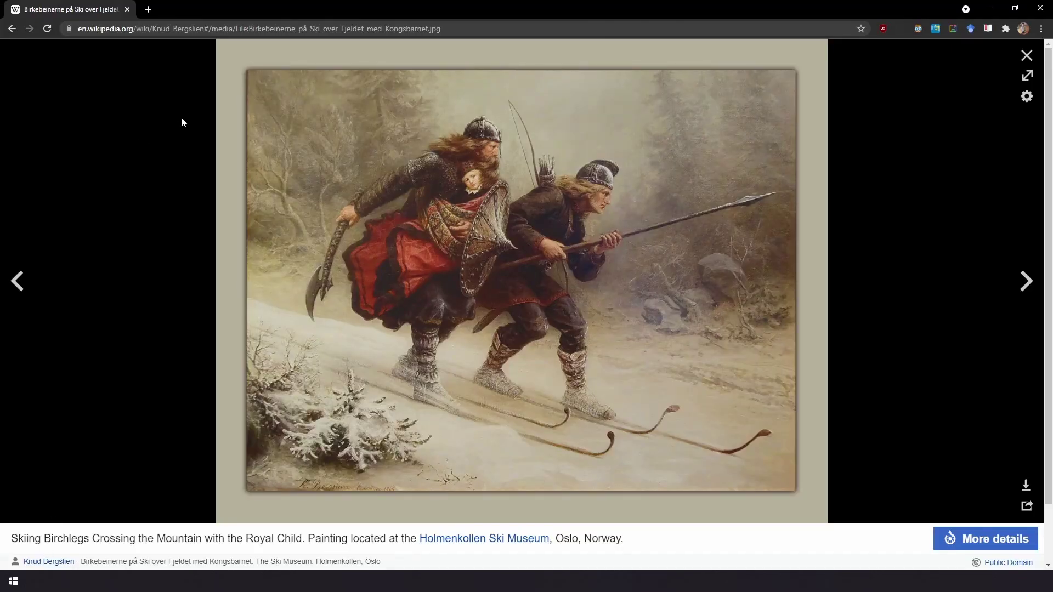
# View the painting Skiing Birchlegs Crossing the Mountain with the Royal Child in the Knud Bergslien article on Wikipedia.
pyautogui.click(1026, 55)
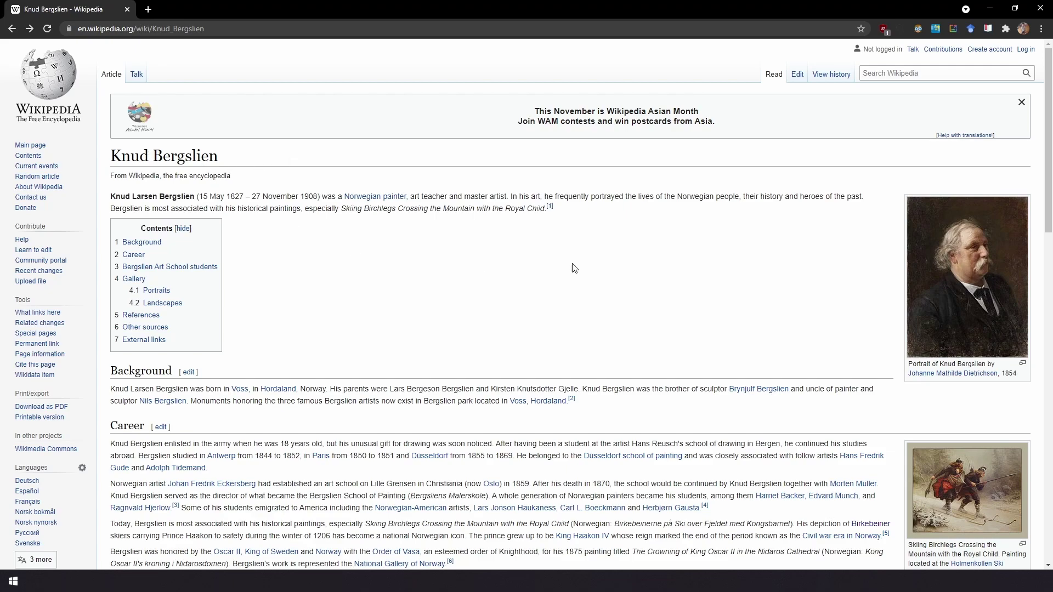
pyautogui.click(939, 477)
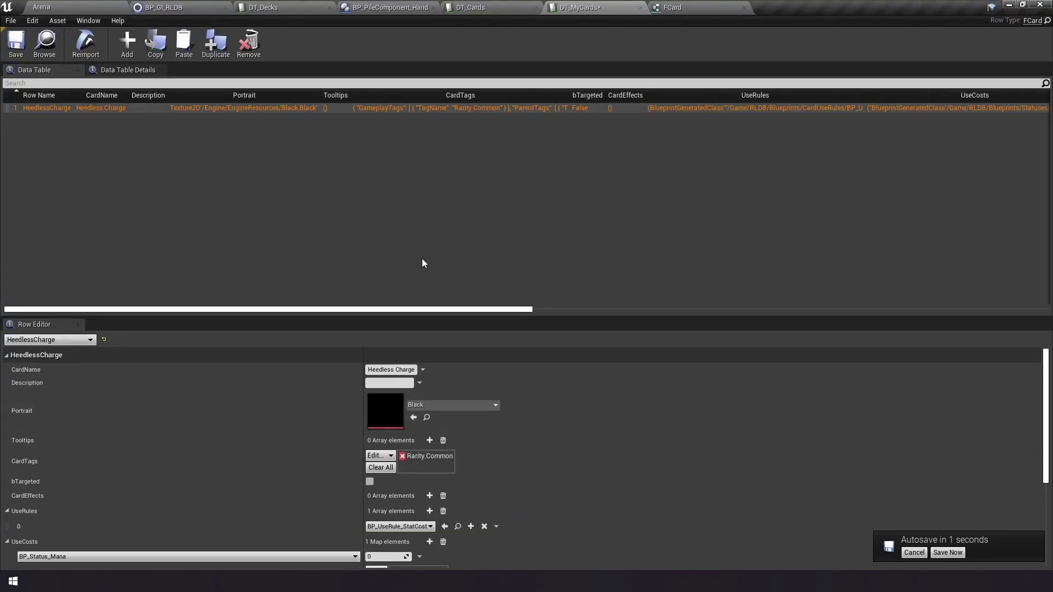
# Switch to DT_MyCards in Unreal Editor, set the HeedlessCharge row's Portrait to T_Portrait_Birkebeiner and save the table.
pyautogui.click(450, 409)
pyautogui.write('birk')
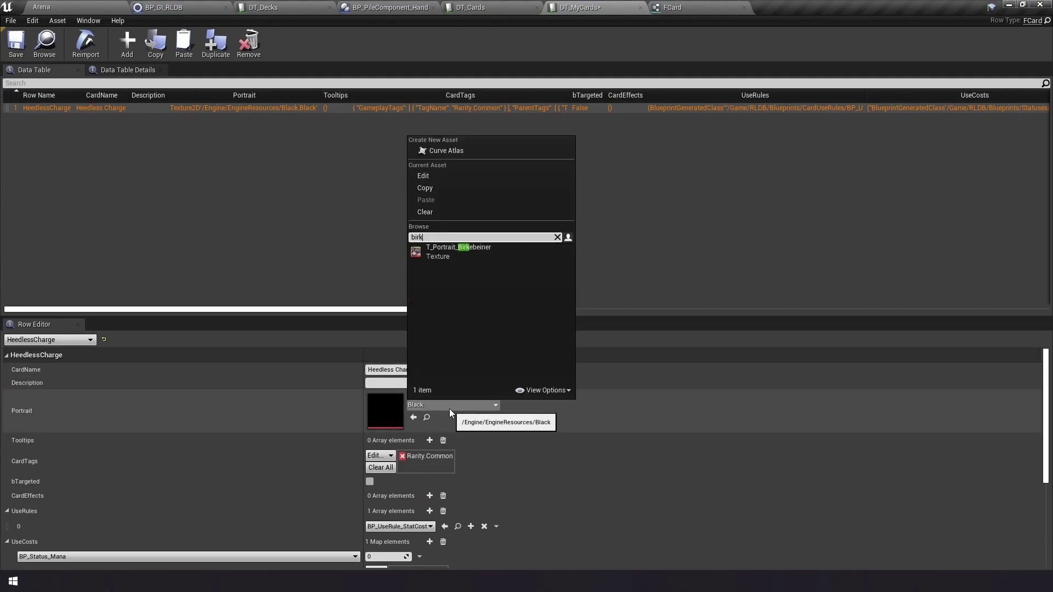
pyautogui.click(482, 251)
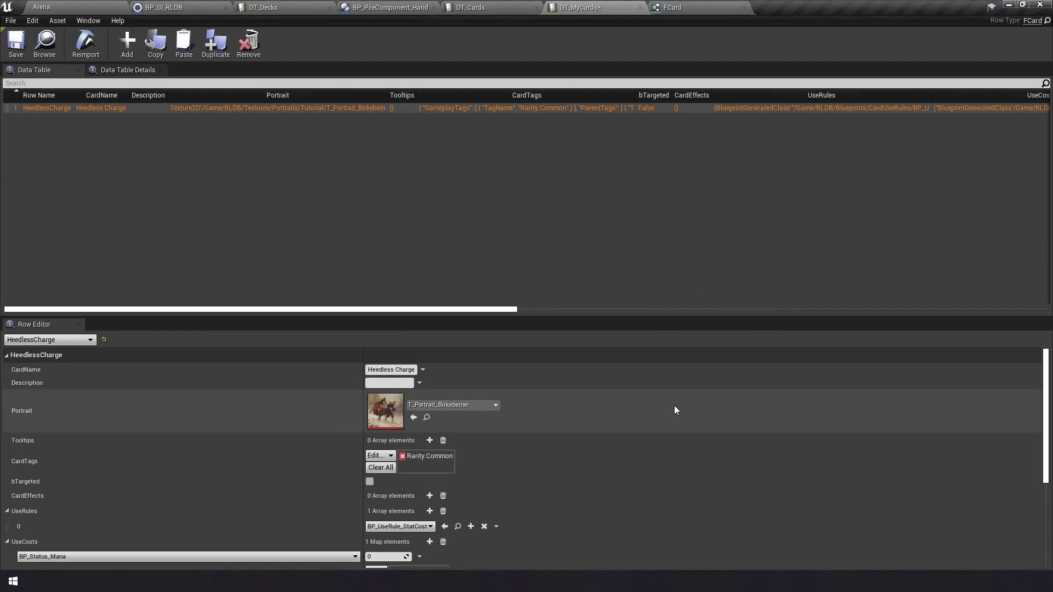
pyautogui.click(16, 43)
# Run the Arena level to check the portrait on the Heedless Charge card.
pyautogui.click(82, 8)
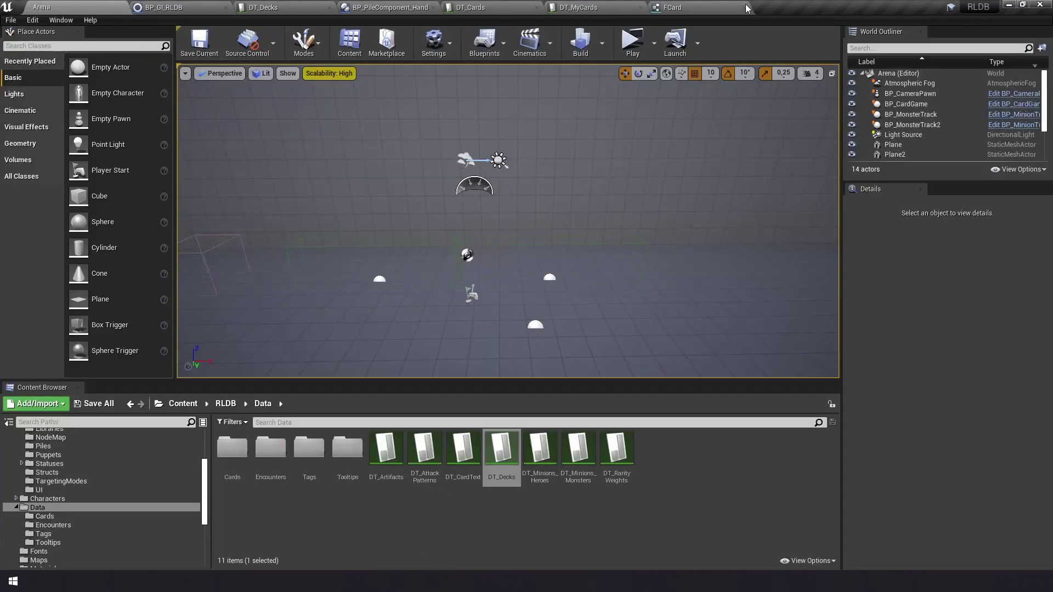
pyautogui.click(625, 40)
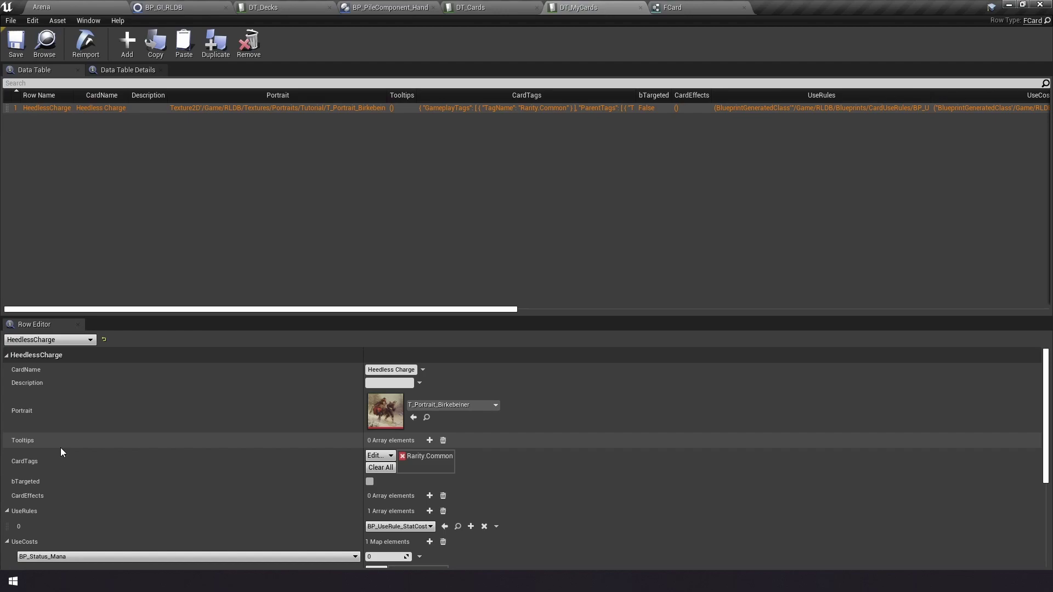
# Add a Tooltips entry to the HeedlessCharge row that uses the Armor row of DT_Tooltips_Statuses.
pyautogui.click(430, 440)
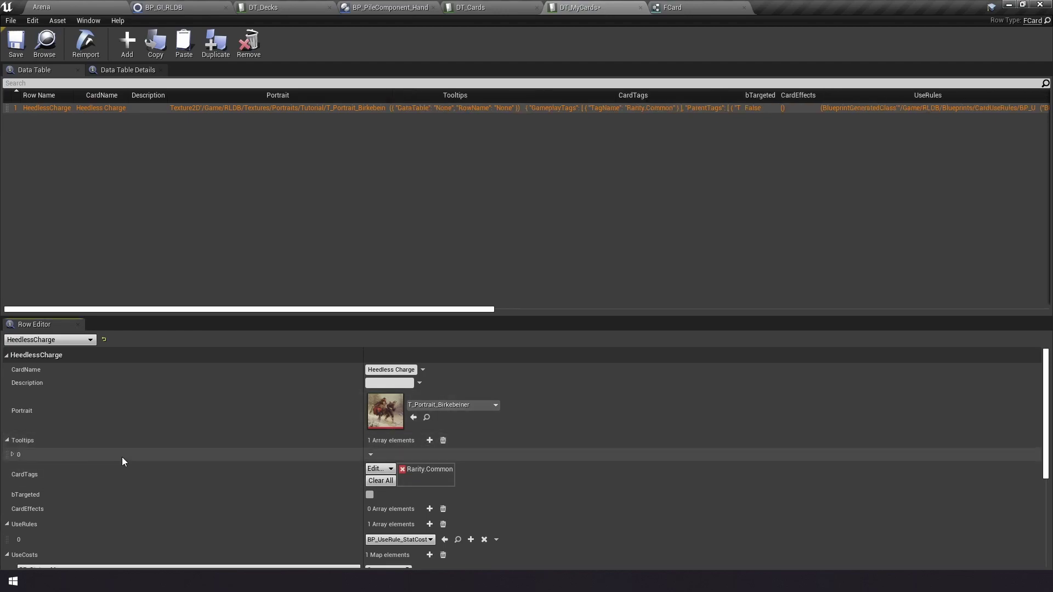
pyautogui.click(13, 454)
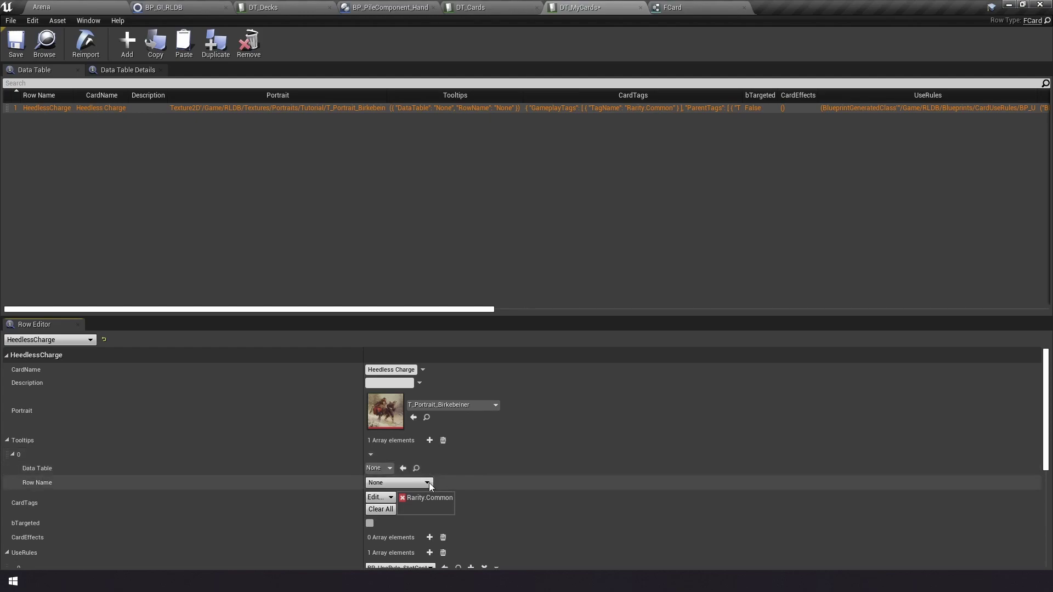
pyautogui.click(380, 469)
pyautogui.write('tool')
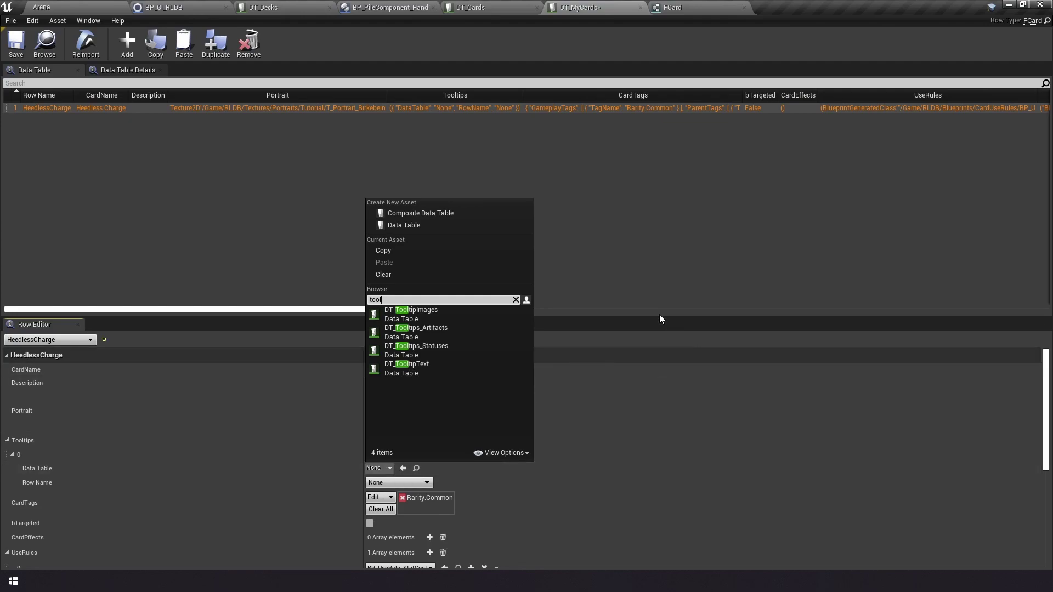
pyautogui.click(444, 346)
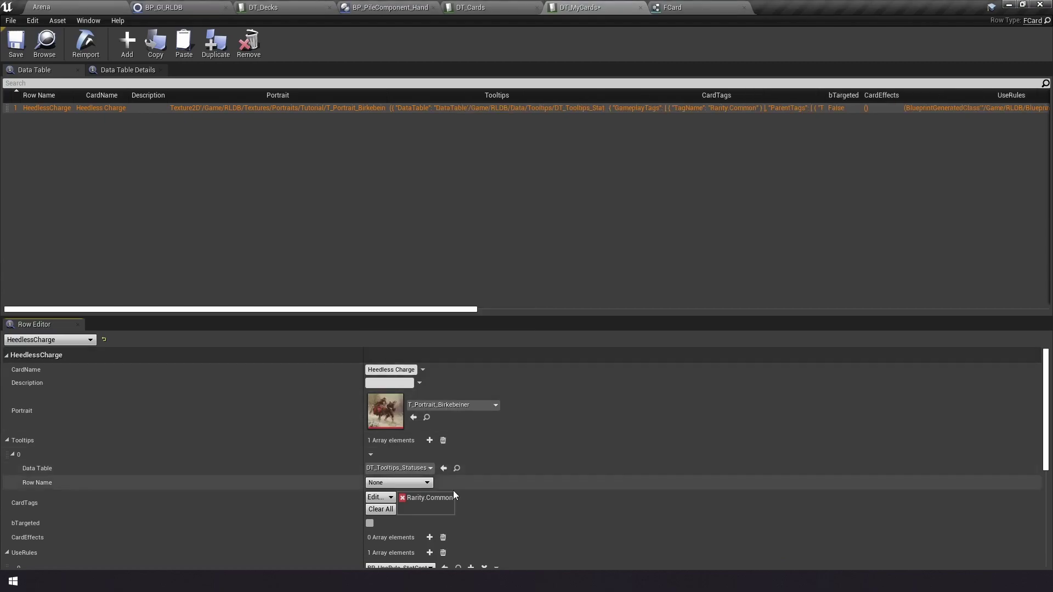
pyautogui.click(416, 484)
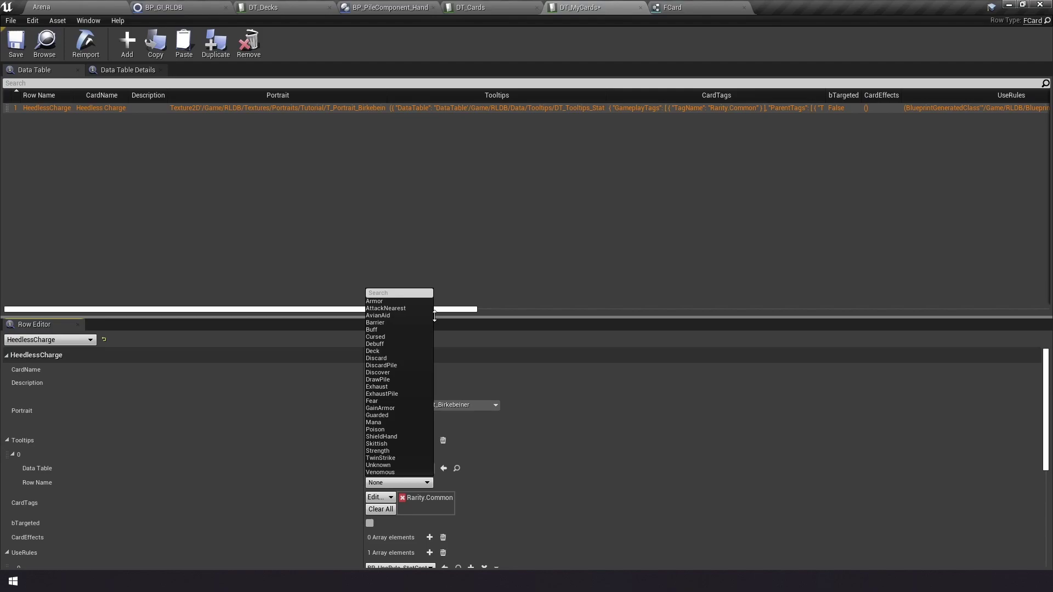
pyautogui.click(401, 301)
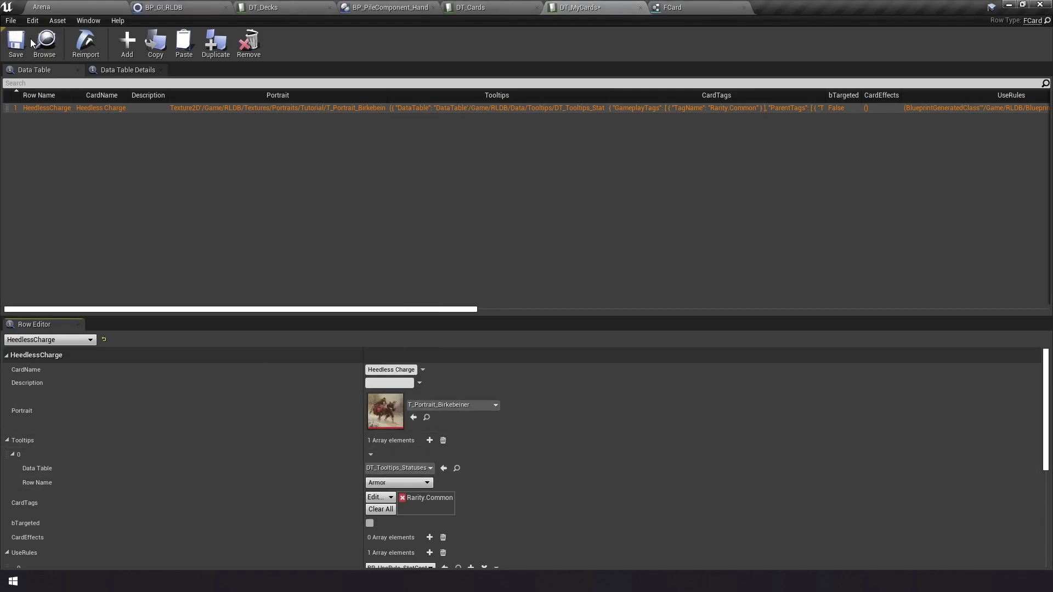
# Run the Arena level, inspect the Heedless Charge card's tooltip in the deck view, and end the preview.
pyautogui.click(60, 7)
pyautogui.click(633, 38)
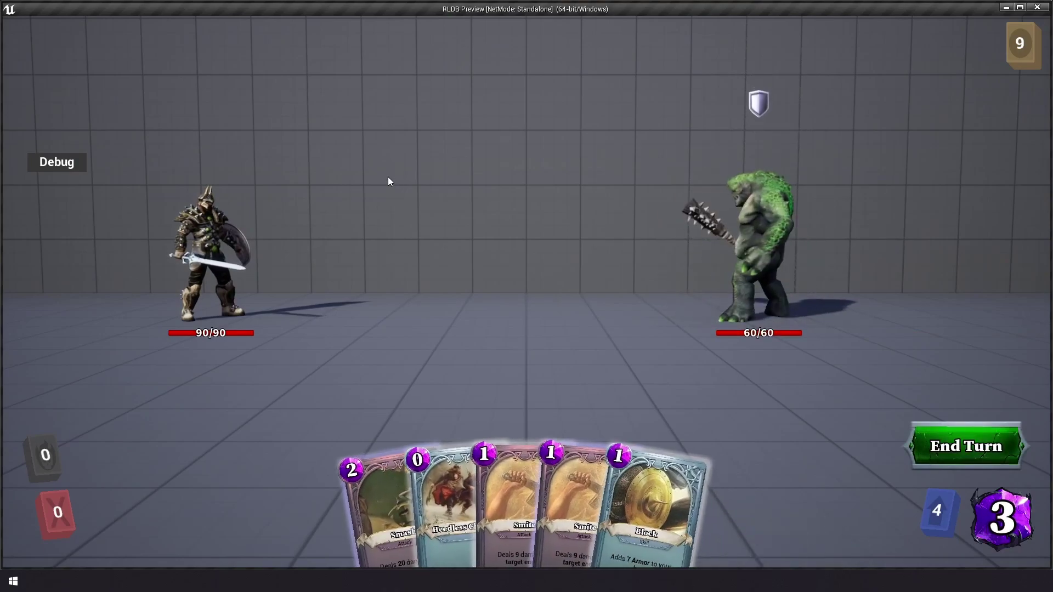
pyautogui.moveTo(447, 538)
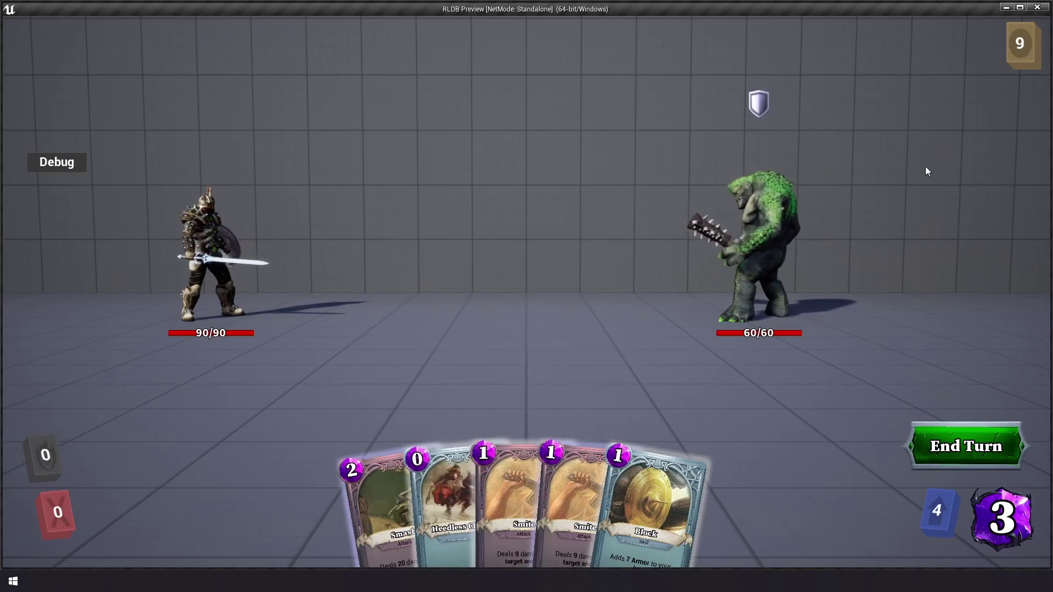
pyautogui.click(1018, 57)
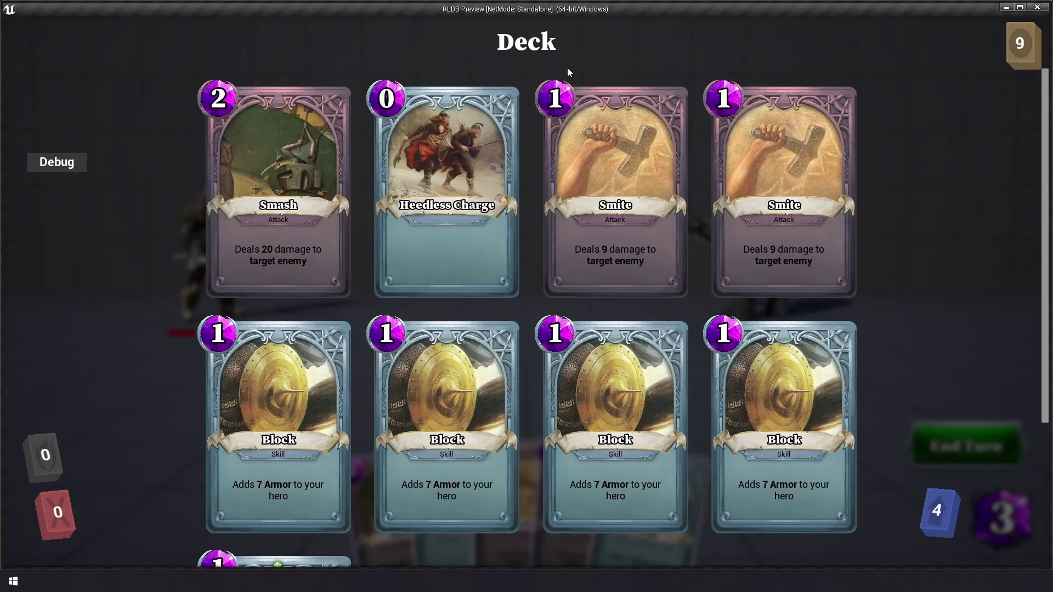
pyautogui.moveTo(433, 162)
pyautogui.moveTo(474, 81)
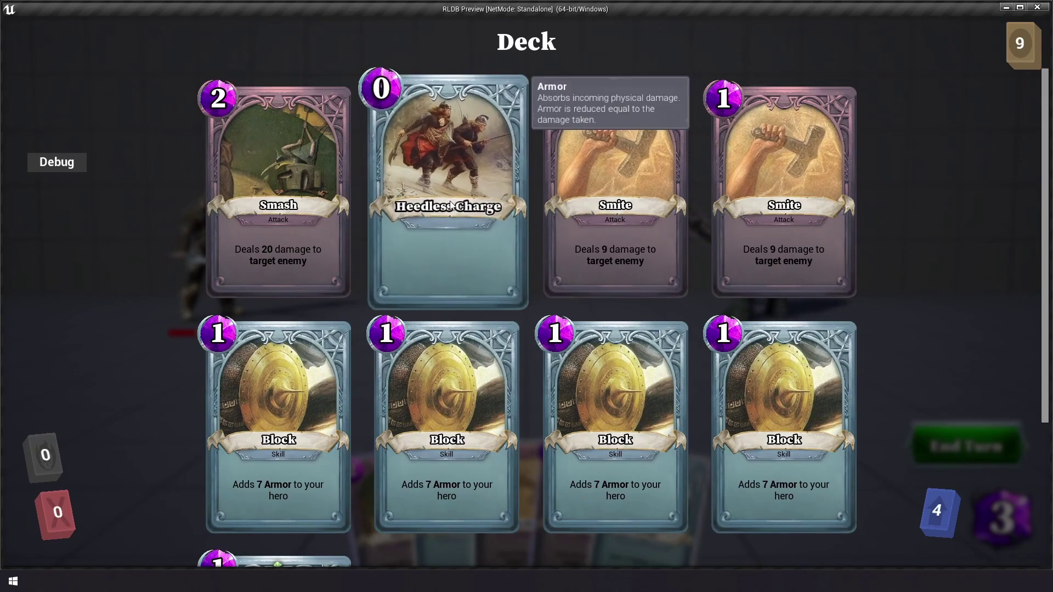
pyautogui.click(1021, 47)
pyautogui.press('Escape')
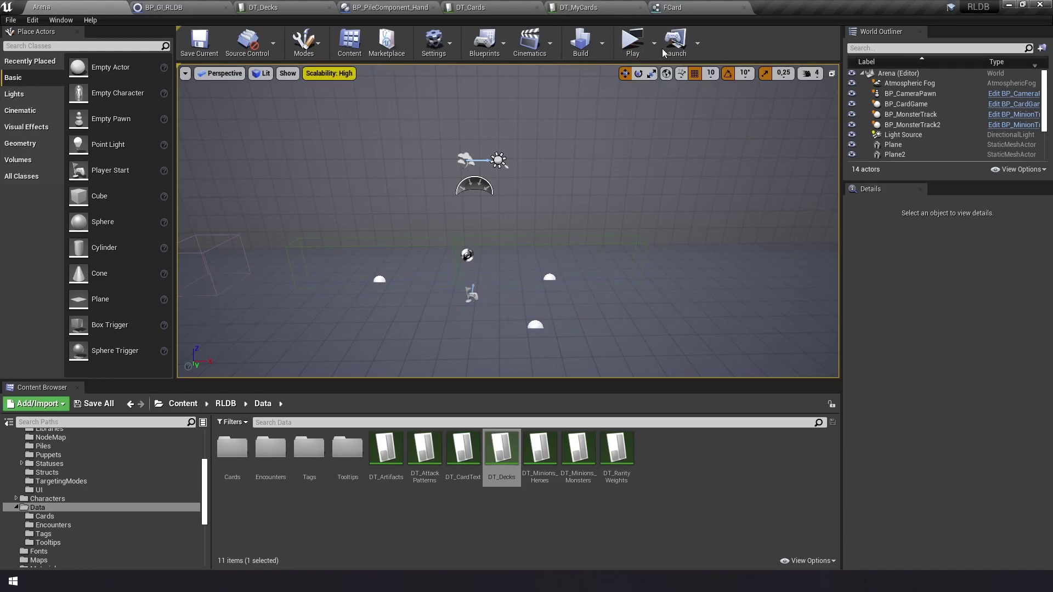
# Return to DT_MyCards and examine the gameplay tags available for the HeedlessCharge row's CardTags.
pyautogui.click(598, 7)
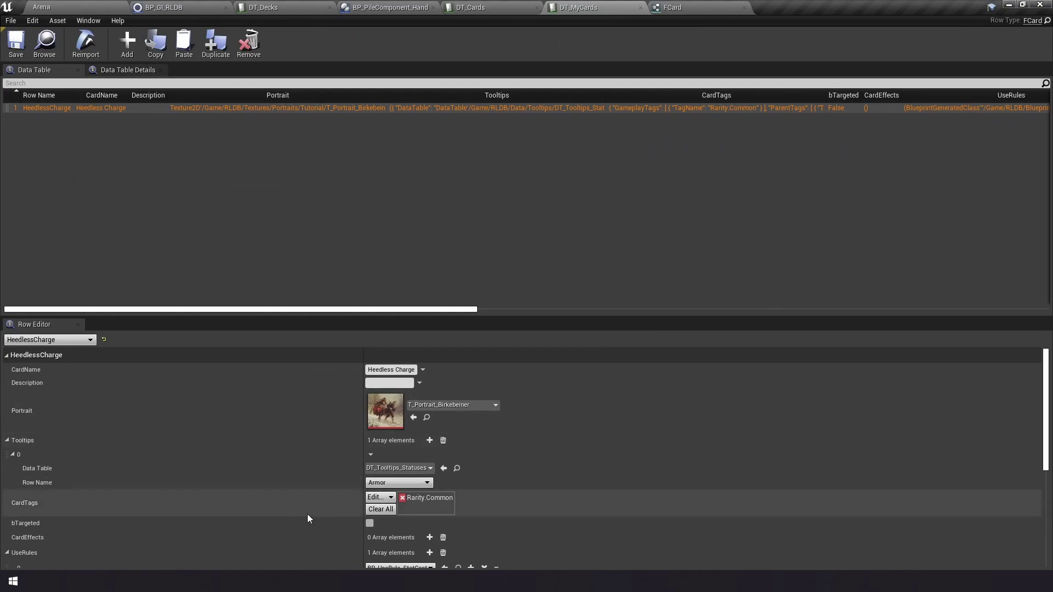
pyautogui.scroll(-1, 147, 453)
pyautogui.scroll(1, 147, 453)
pyautogui.click(382, 501)
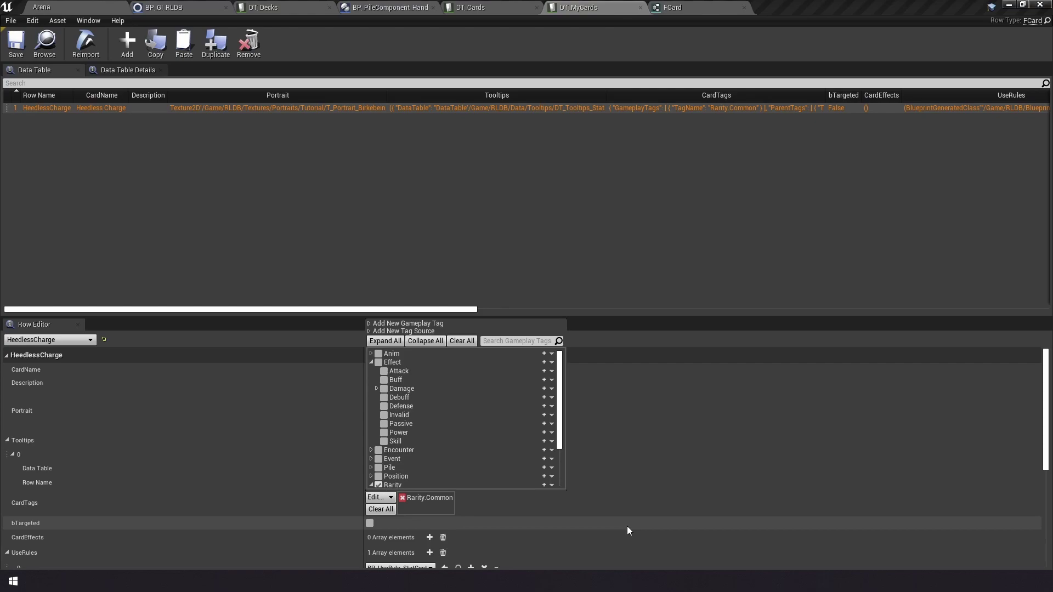
pyautogui.click(382, 502)
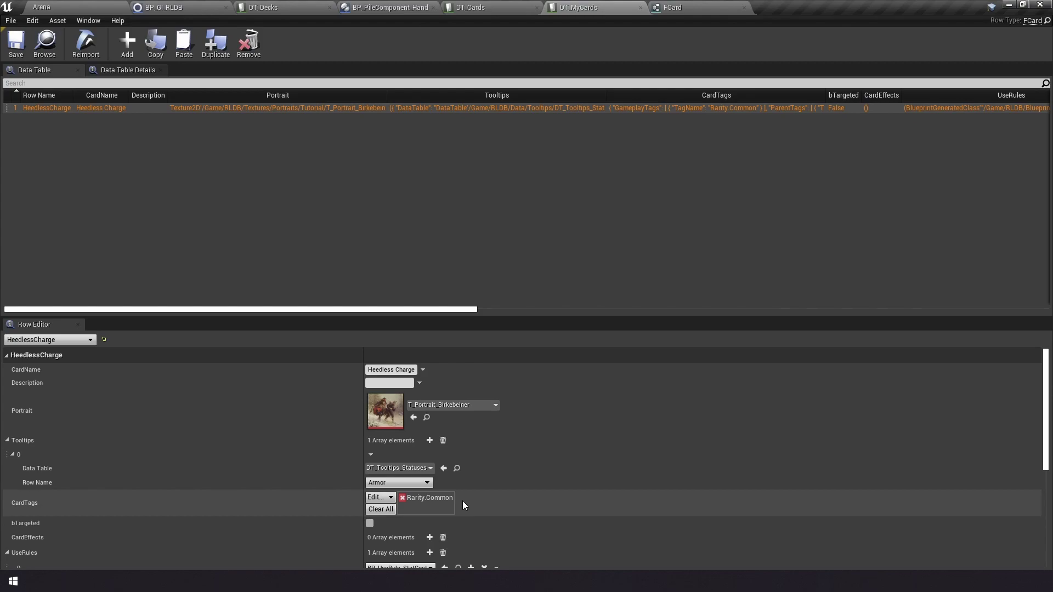
# Replace the Rarity.Common tag with Rarity.Rare in the HeedlessCharge row's CardTags.
pyautogui.click(384, 499)
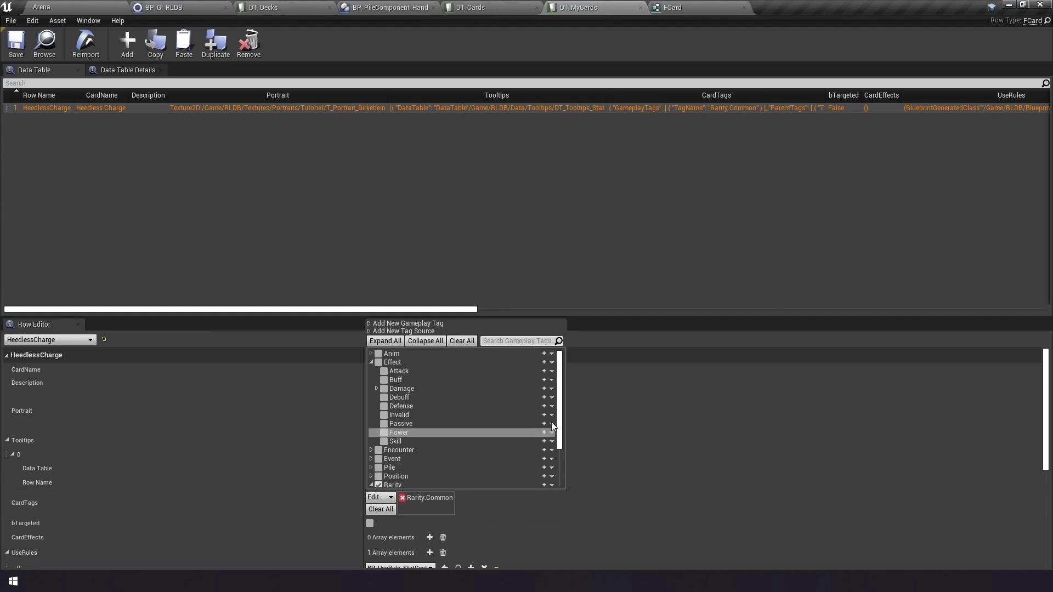
pyautogui.moveTo(559, 399); pyautogui.dragTo(585, 441)
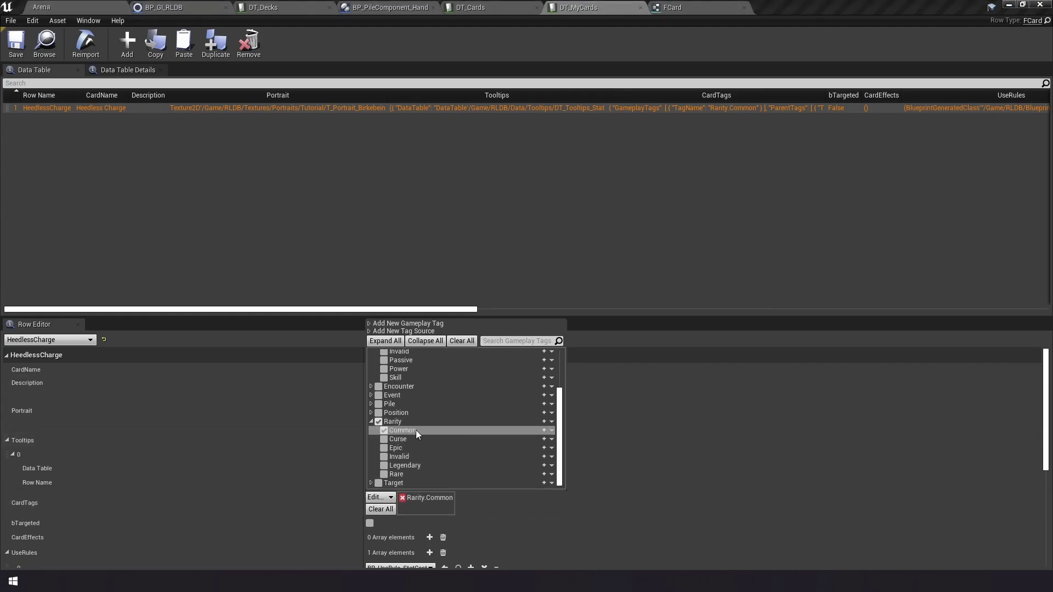
pyautogui.click(384, 474)
pyautogui.click(385, 431)
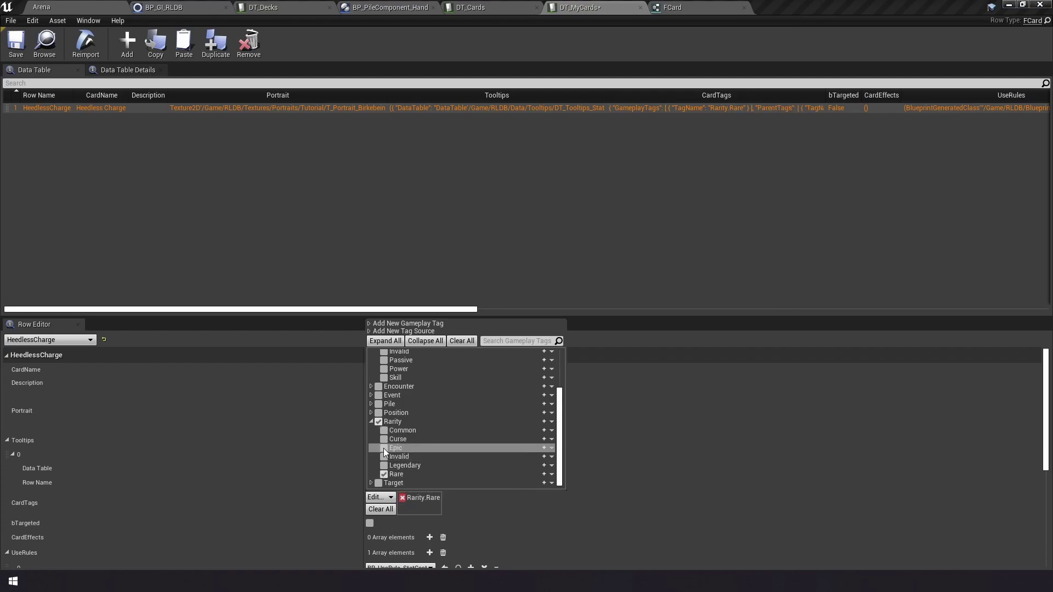
# Add the Effect.Skill tag to the HeedlessCharge row's CardTags and save the table.
pyautogui.scroll(2, 459, 433)
pyautogui.scroll(2, 460, 432)
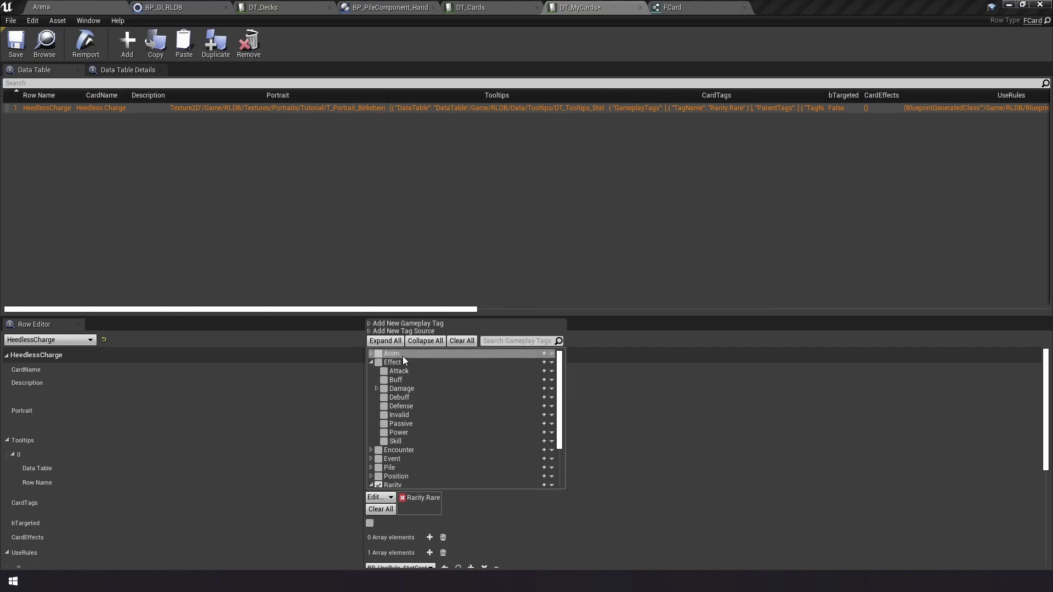
pyautogui.click(383, 441)
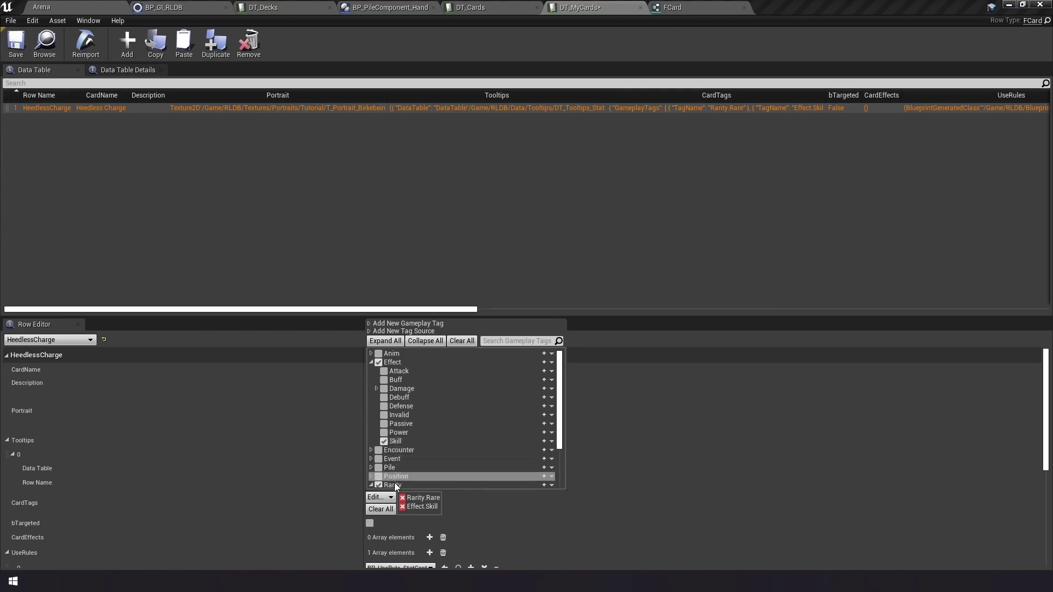
pyautogui.click(393, 499)
pyautogui.click(16, 44)
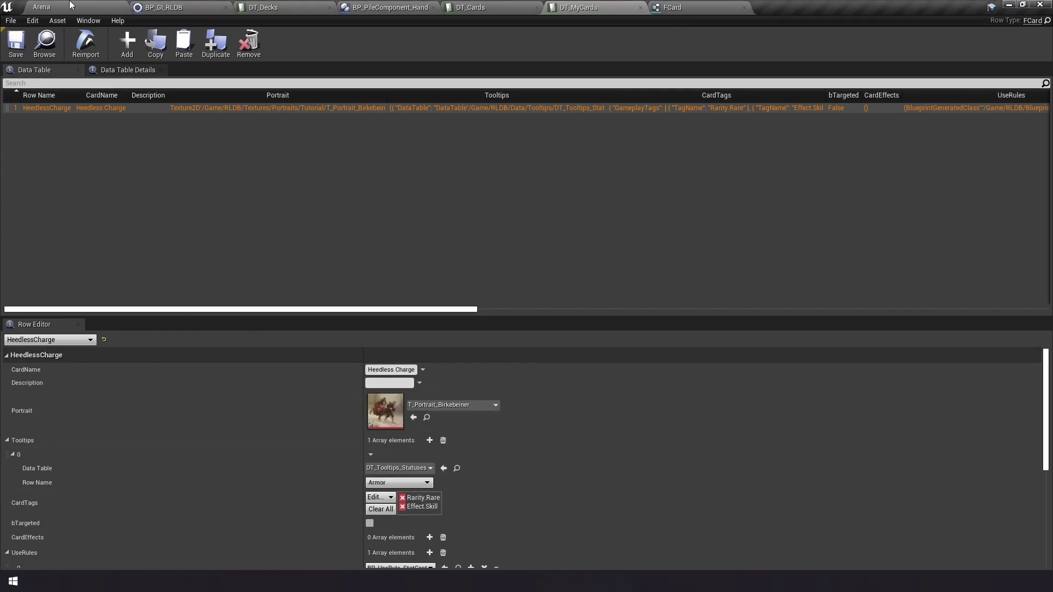
# Run the Arena level, check the rarity gem and skill type on the Heedless Charge card in hand, and close the preview.
pyautogui.click(70, 5)
pyautogui.click(631, 40)
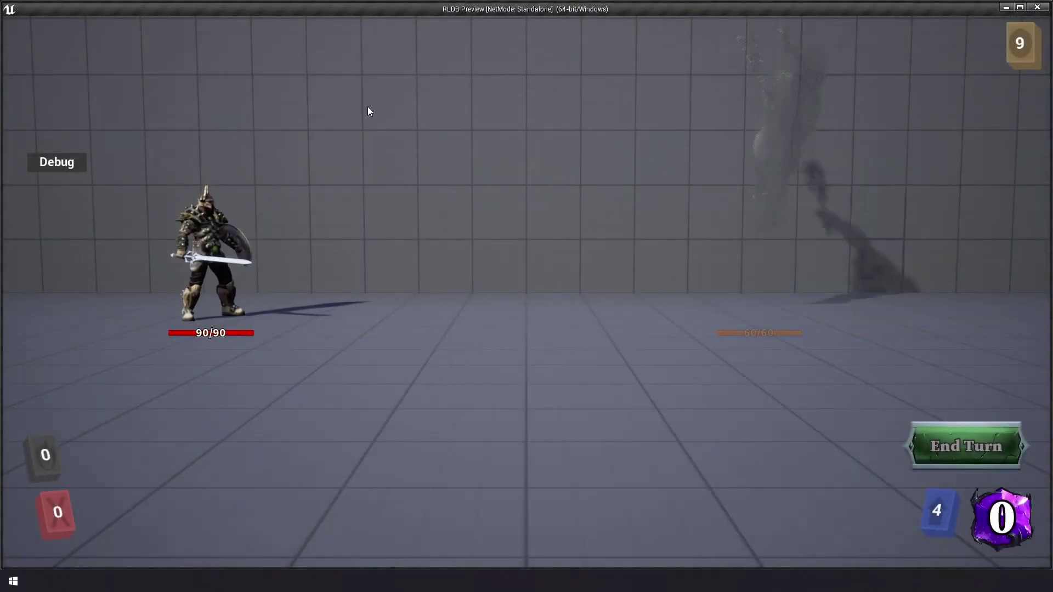
pyautogui.moveTo(441, 515)
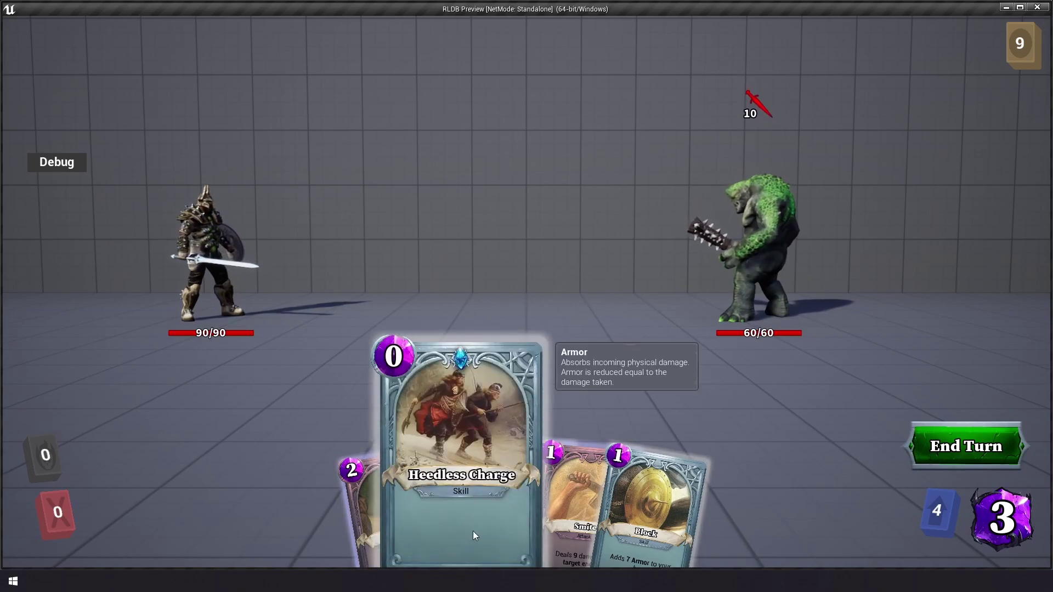
pyautogui.click(1038, 7)
# Return to DT_MyCards, review the CardTags, then enable bTargeted for the HeedlessCharge row and save the table.
pyautogui.click(580, 7)
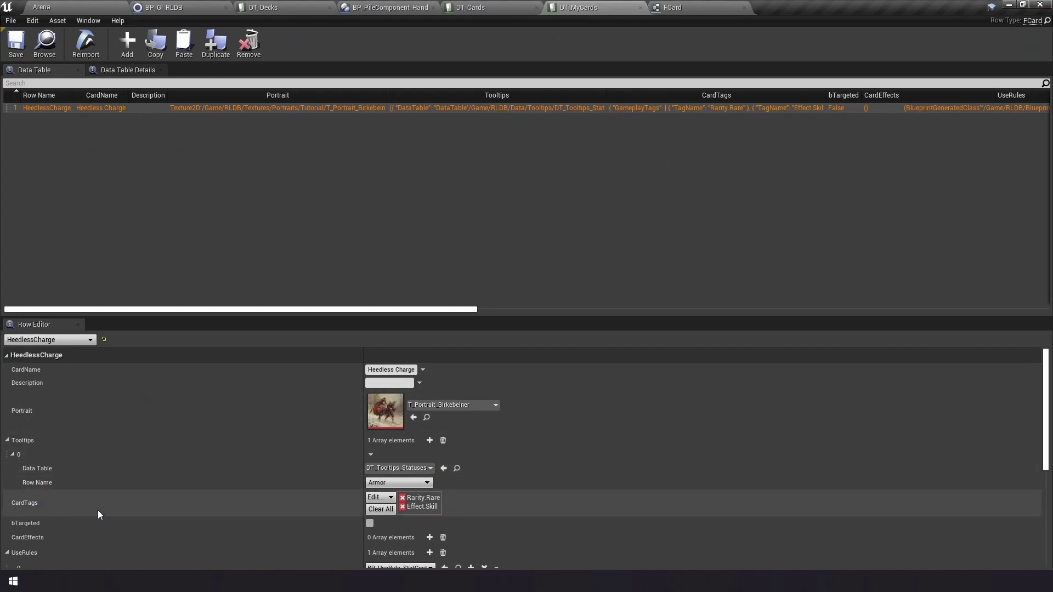
pyautogui.click(386, 498)
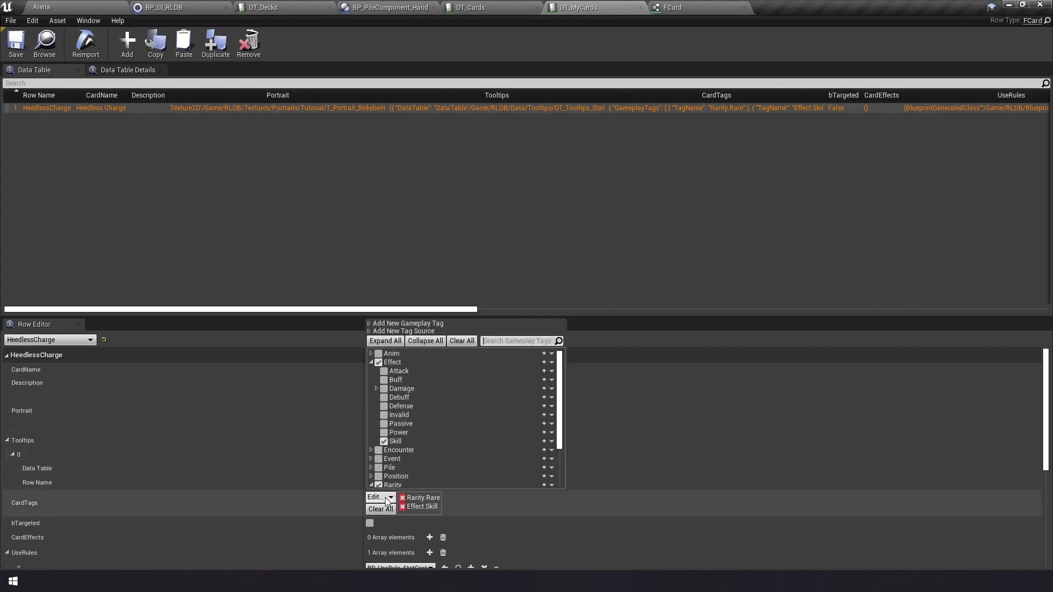
pyautogui.scroll(-2, 468, 418)
pyautogui.scroll(2, 472, 413)
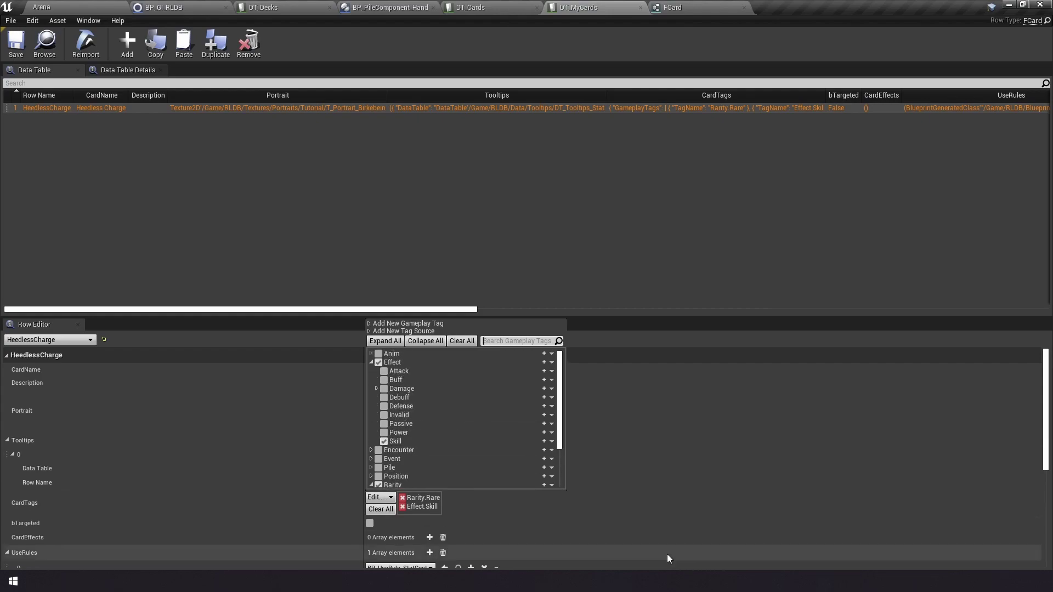
pyautogui.click(357, 513)
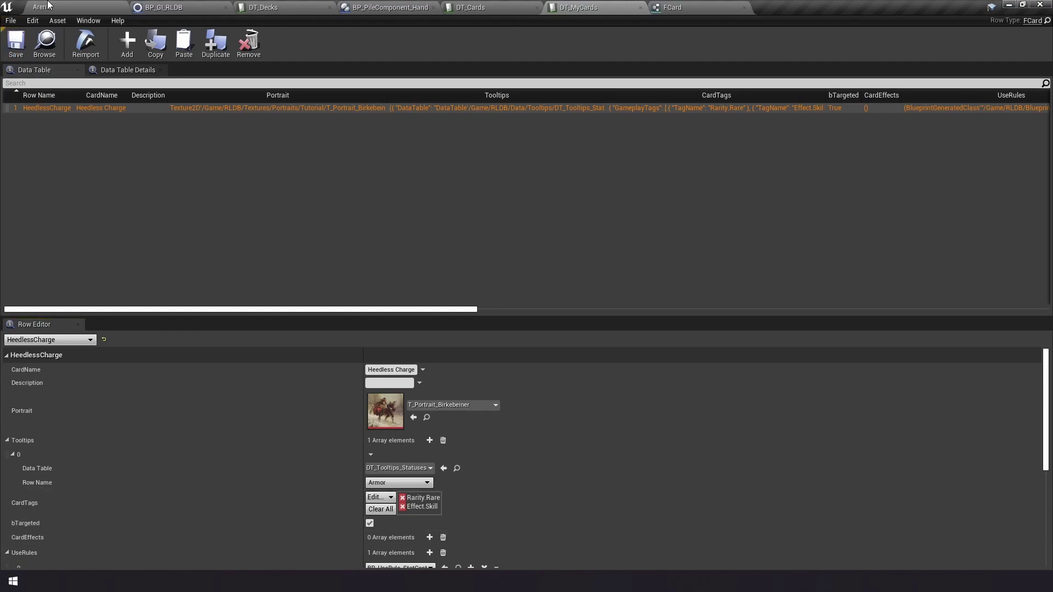
# Run the Arena level, try aiming the Heedless Charge card from the hand at the enemy, and close the preview.
pyautogui.click(71, 8)
pyautogui.click(641, 51)
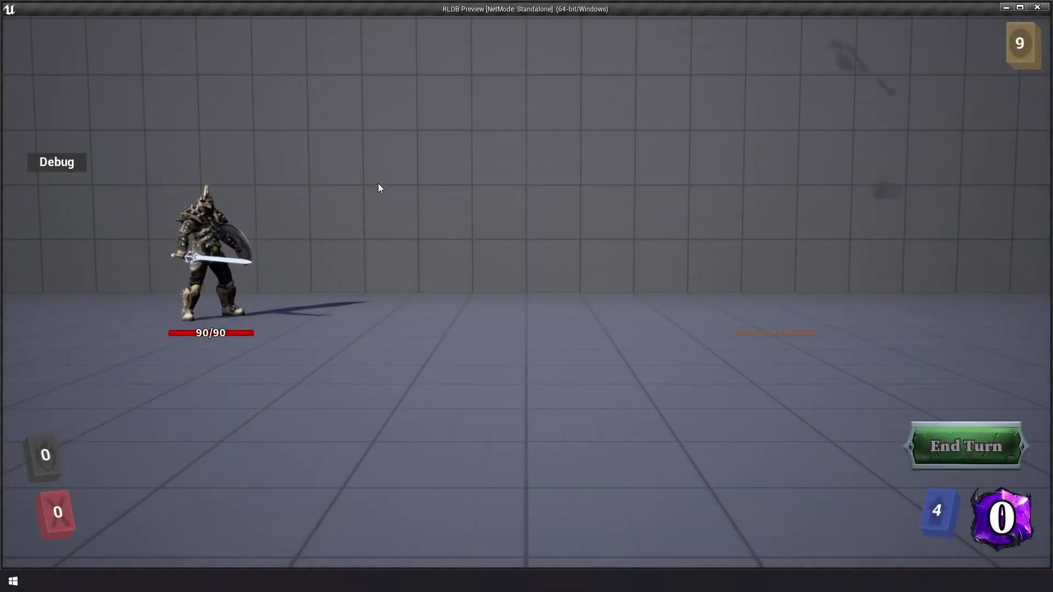
pyautogui.moveTo(458, 514); pyautogui.dragTo(590, 294)
pyautogui.moveTo(455, 502); pyautogui.dragTo(762, 133)
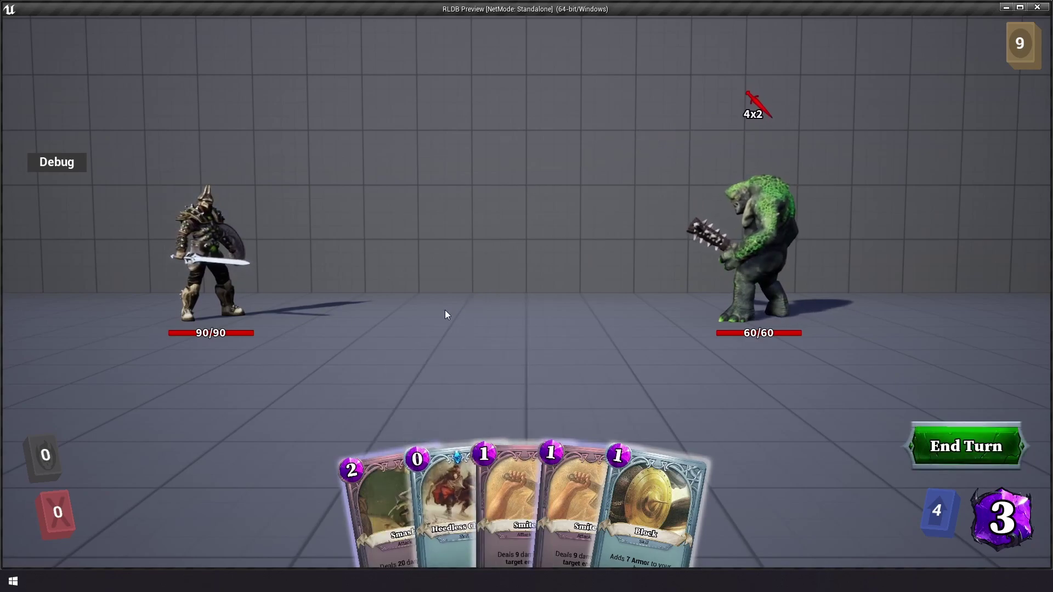
pyautogui.moveTo(436, 393); pyautogui.dragTo(917, 28)
pyautogui.click(1036, 8)
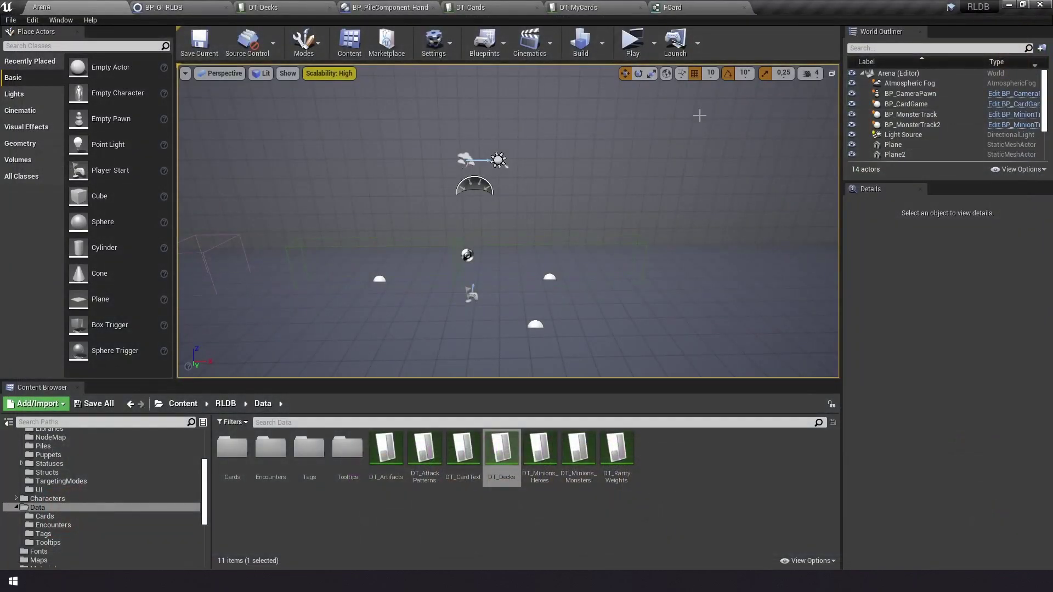
# Return to DT_MyCards, disable bTargeted for the HeedlessCharge row, and add an expanded element to its CardEffects.
pyautogui.click(579, 7)
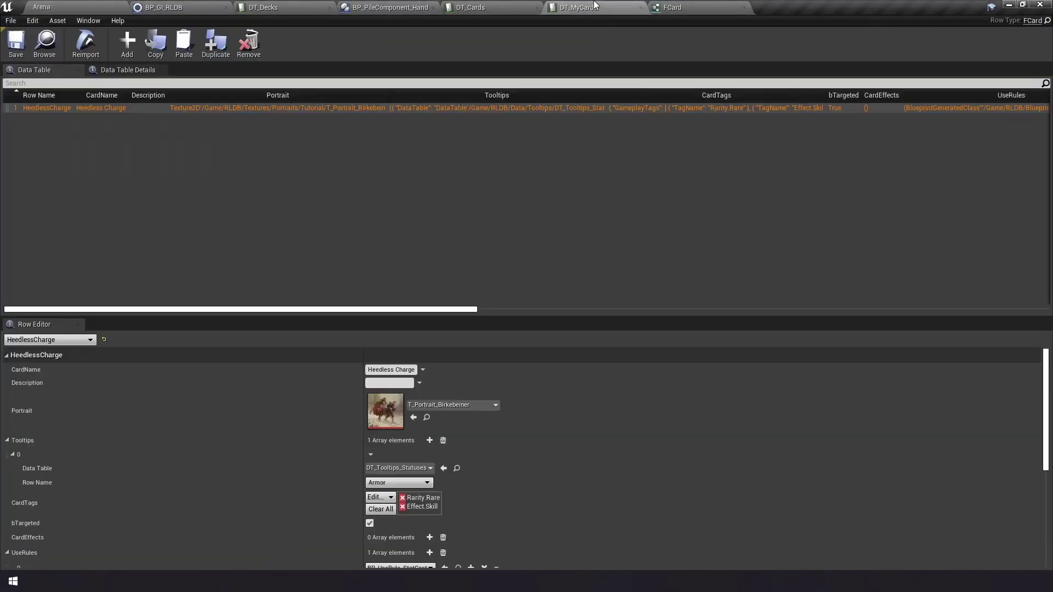
pyautogui.click(370, 524)
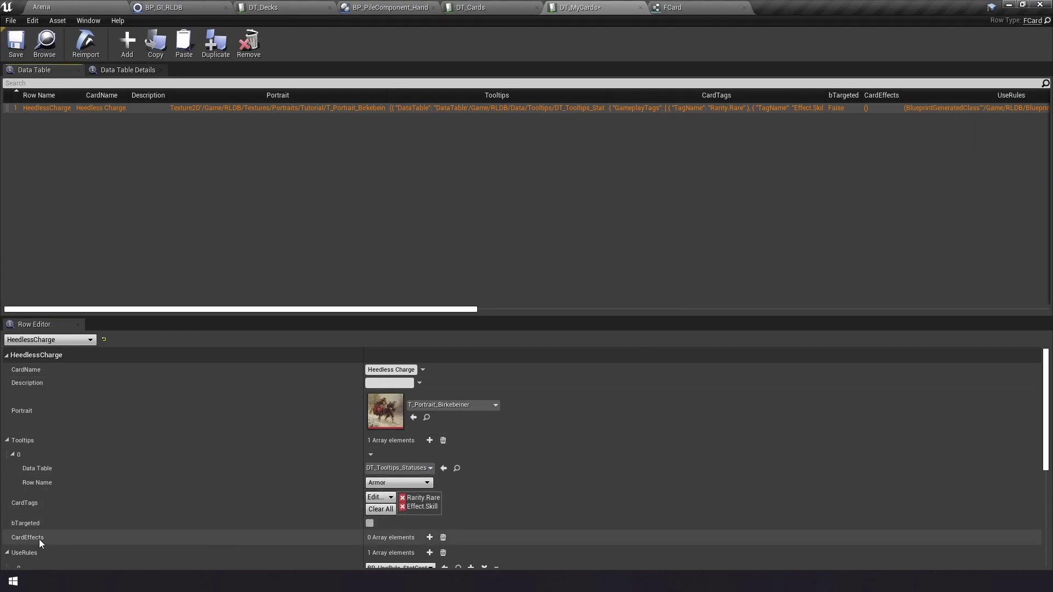
pyautogui.scroll(-2, 39, 542)
pyautogui.scroll(-2, 54, 482)
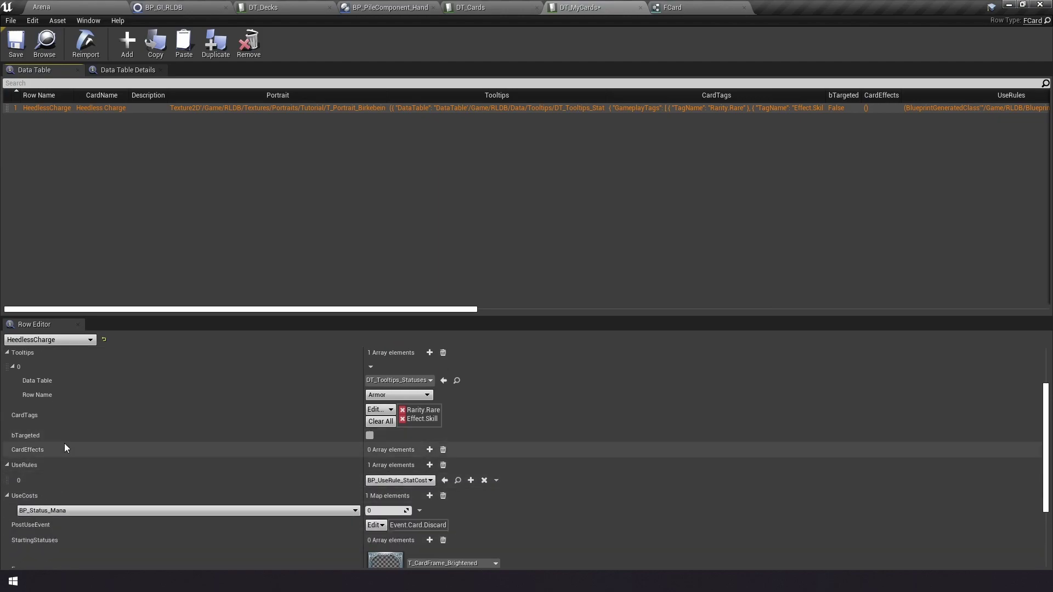
pyautogui.scroll(-1, 60, 446)
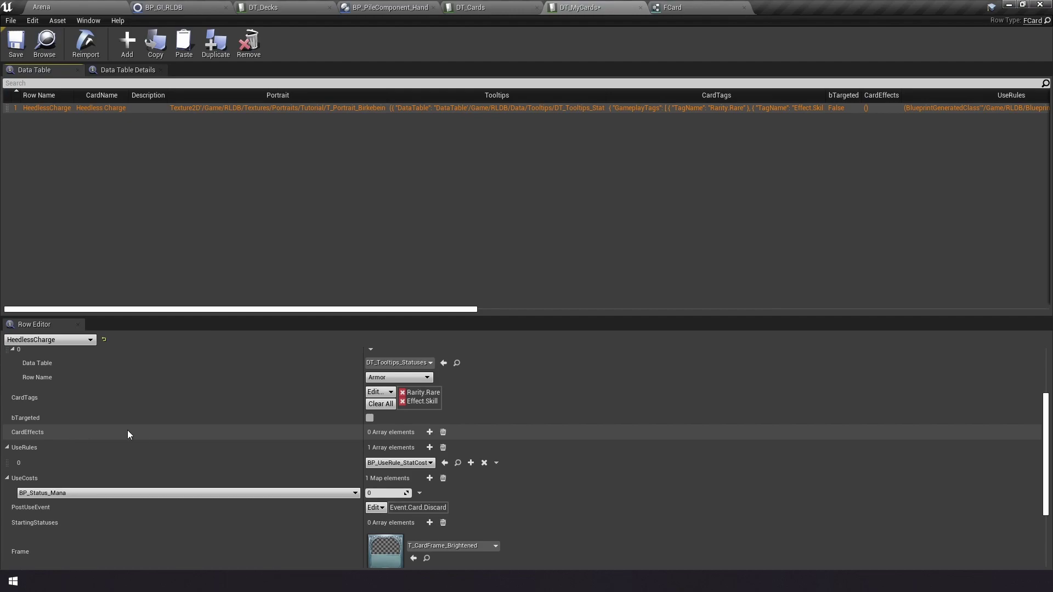
pyautogui.click(429, 432)
pyautogui.click(13, 447)
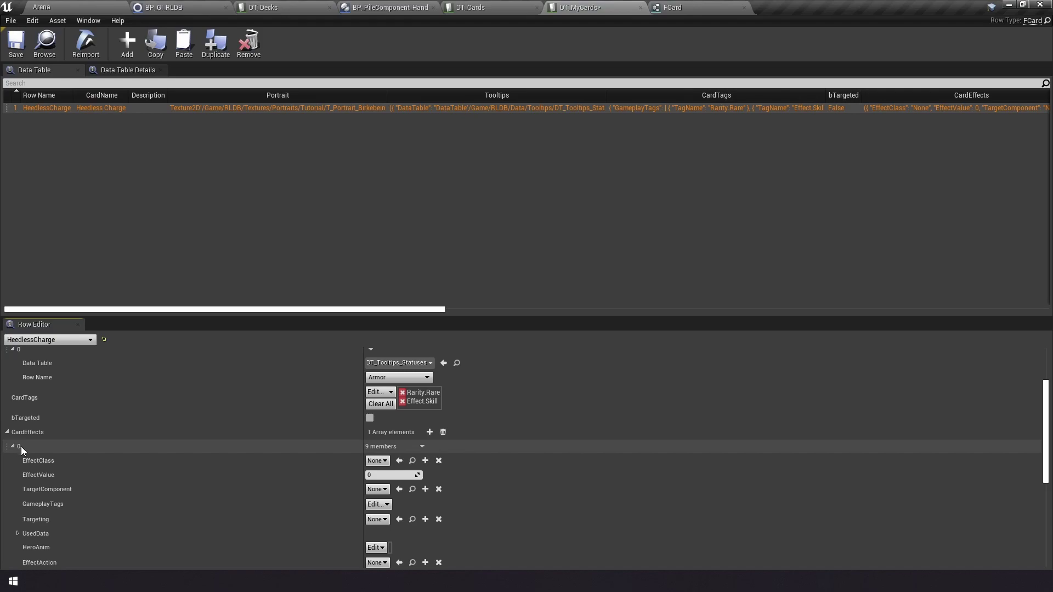
# Set the EffectClass of the HeedlessCharge row's first card effect to BP_CardEffect_AddStatus.
pyautogui.scroll(-3, 19, 447)
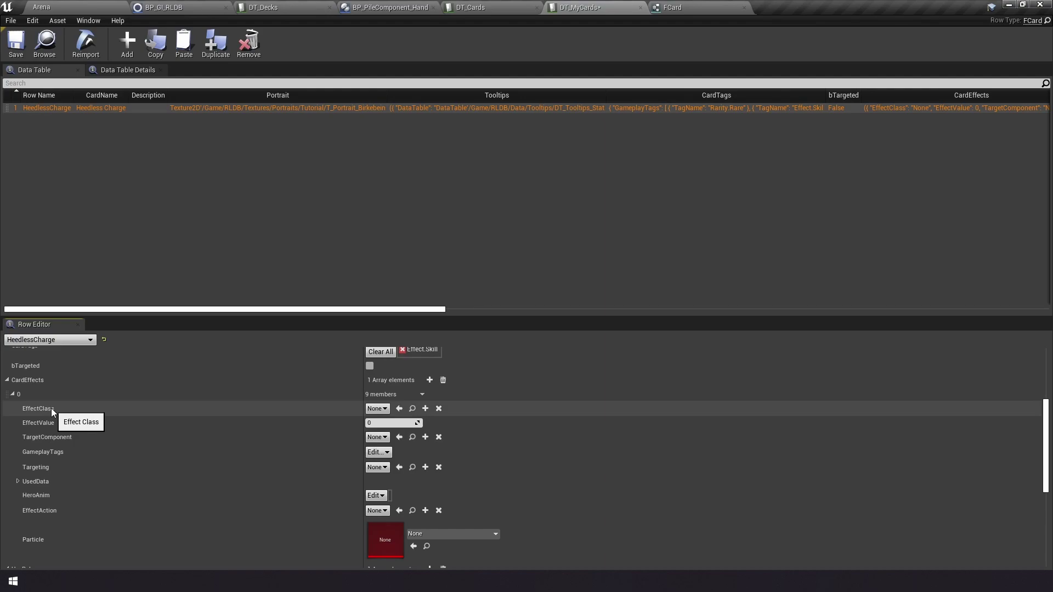
pyautogui.click(380, 410)
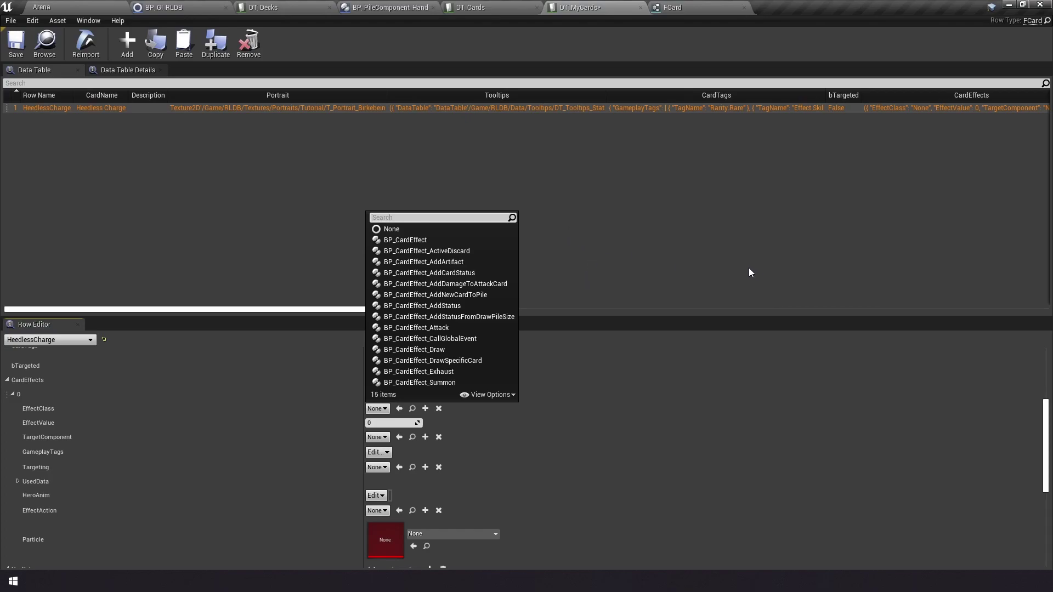
pyautogui.click(453, 308)
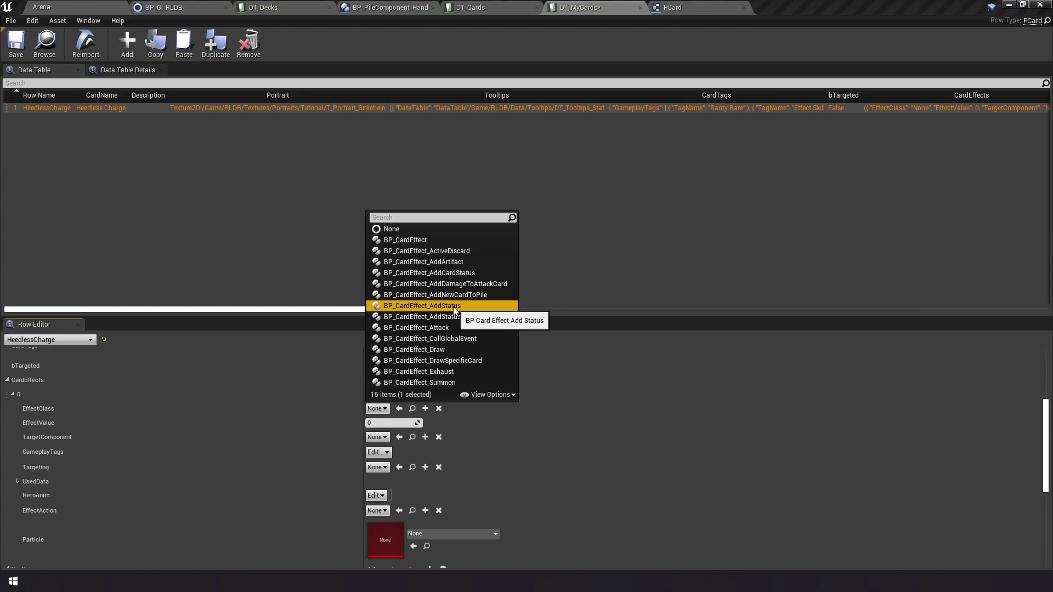
pyautogui.click(453, 306)
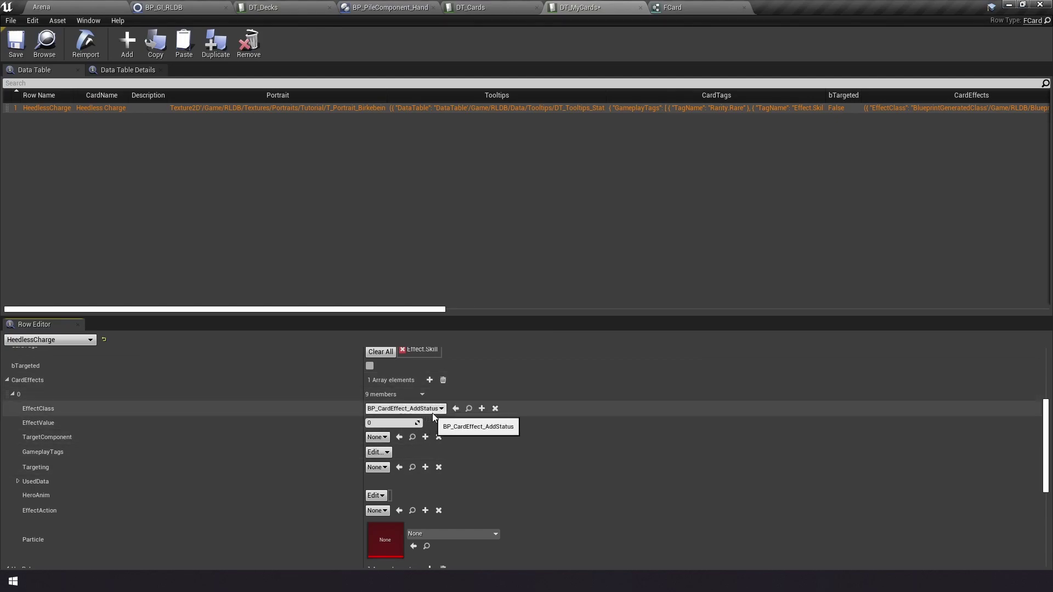
# Locate and open the BP_CardEffect_AddStatus blueprint and examine its Resolve Card Effect graph.
pyautogui.click(468, 409)
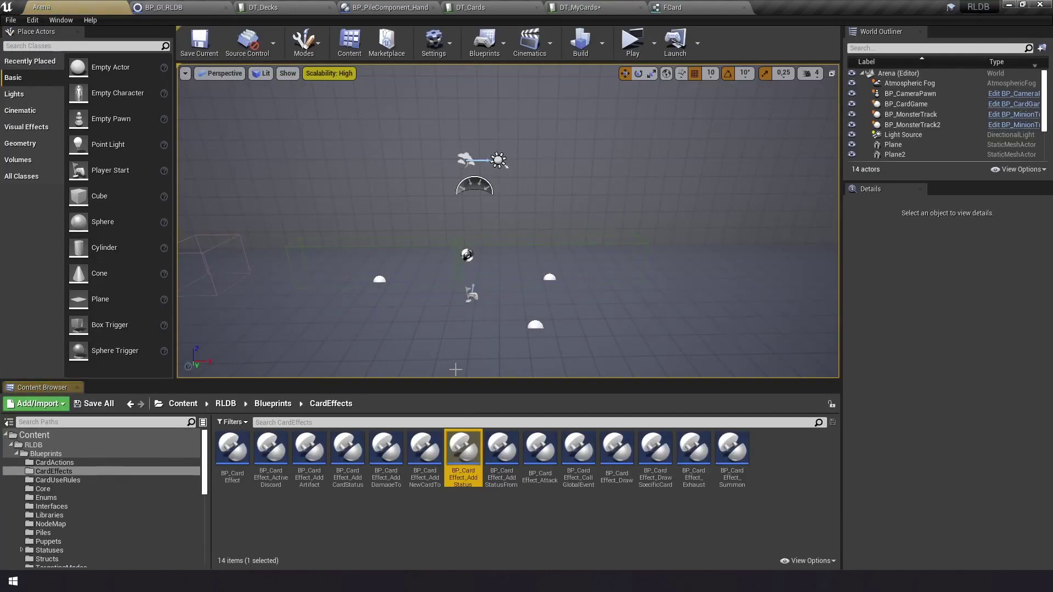
pyautogui.scroll(-2, 493, 252)
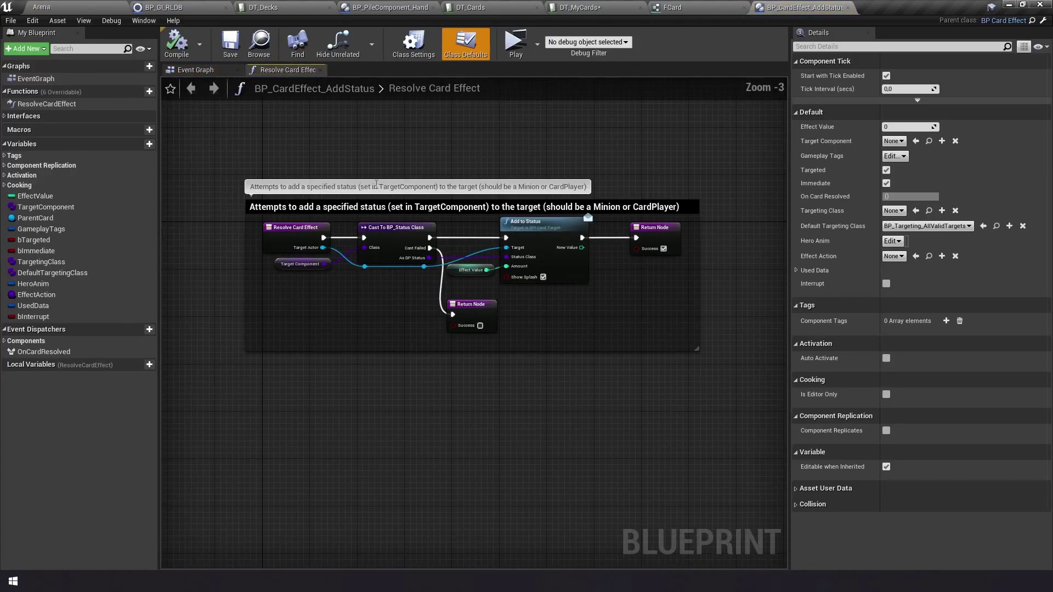
pyautogui.moveTo(406, 192); pyautogui.dragTo(391, 223, button='right')
pyautogui.scroll(1, 293, 173)
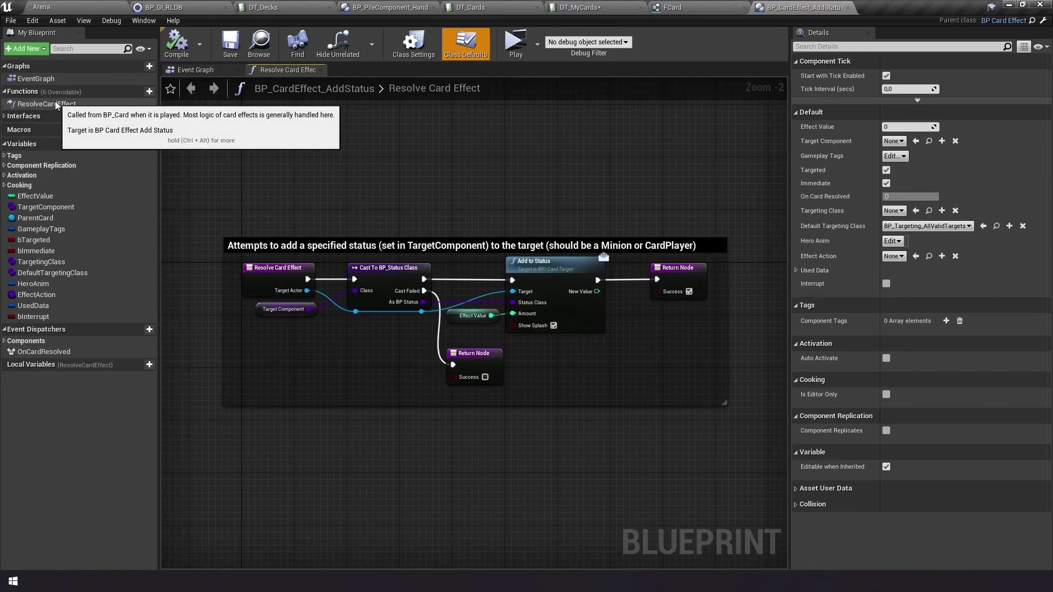
pyautogui.scroll(2, 348, 327)
pyautogui.scroll(-2, 347, 327)
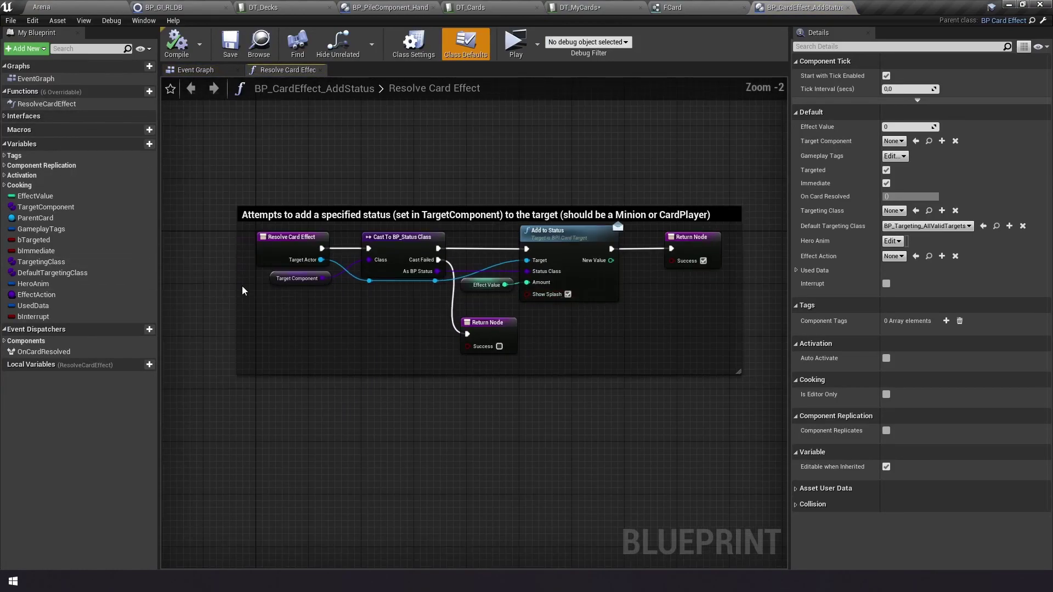
pyautogui.scroll(1, 441, 329)
pyautogui.moveTo(436, 330); pyautogui.dragTo(427, 277, button='right')
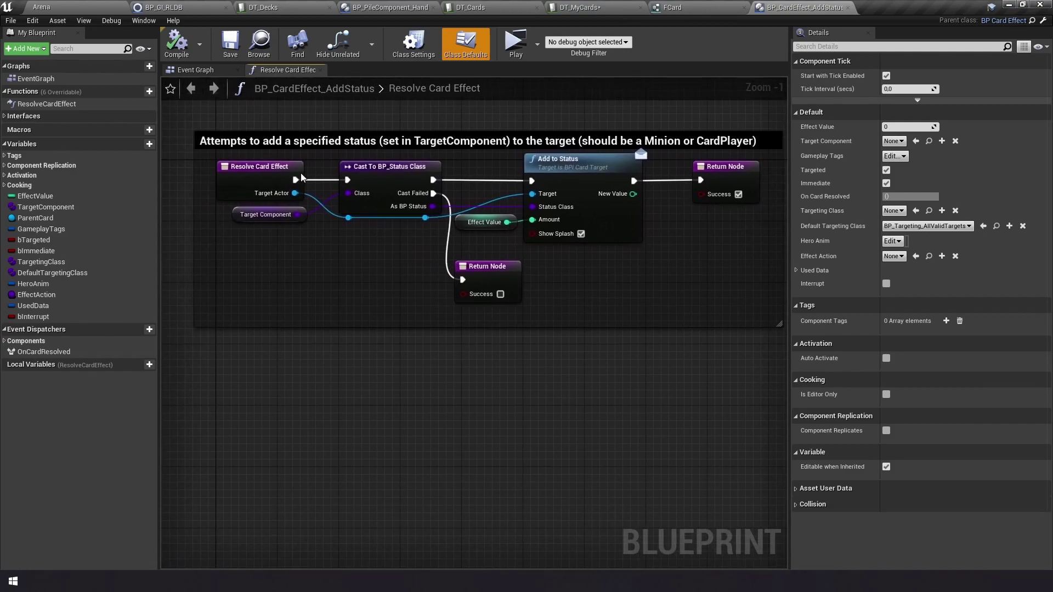
pyautogui.moveTo(329, 214); pyautogui.dragTo(311, 208, button='right')
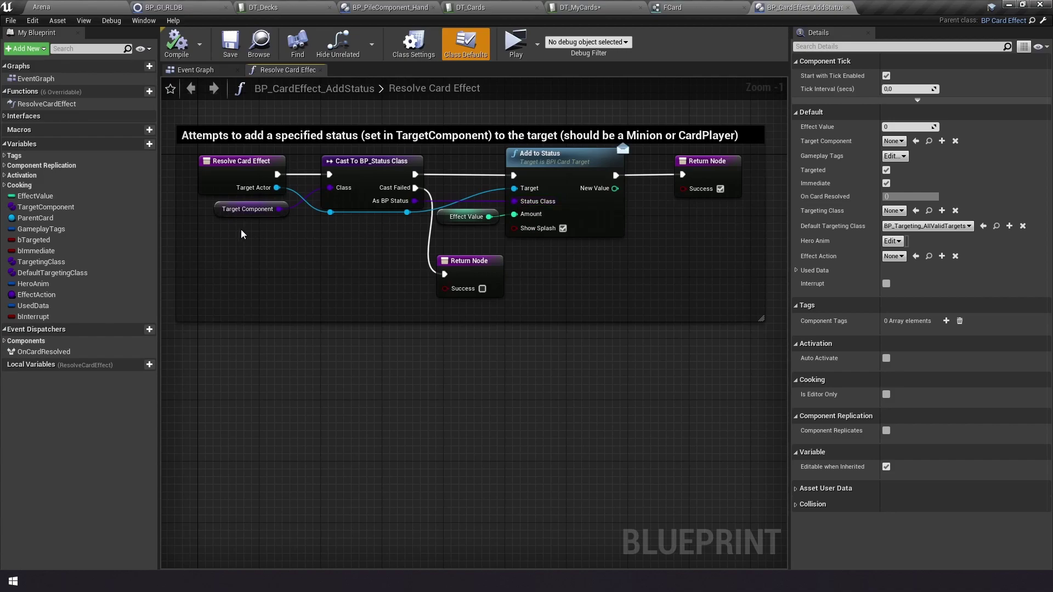
# Inspect how the Target Component variable and Target Actor feed the Add to Status node in the Resolve Card Effect graph.
pyautogui.click(253, 211)
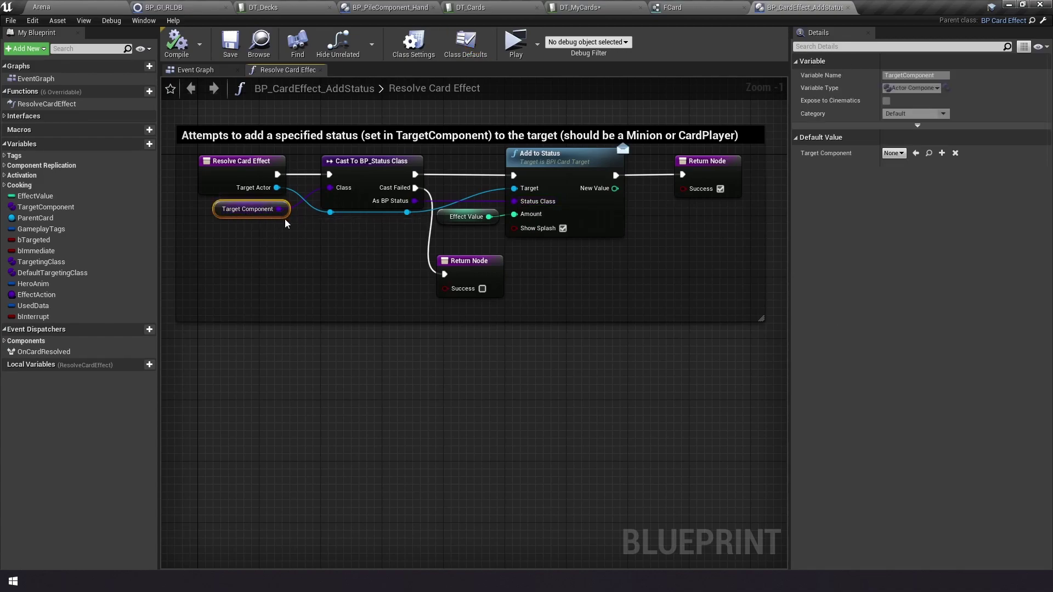
pyautogui.click(298, 271)
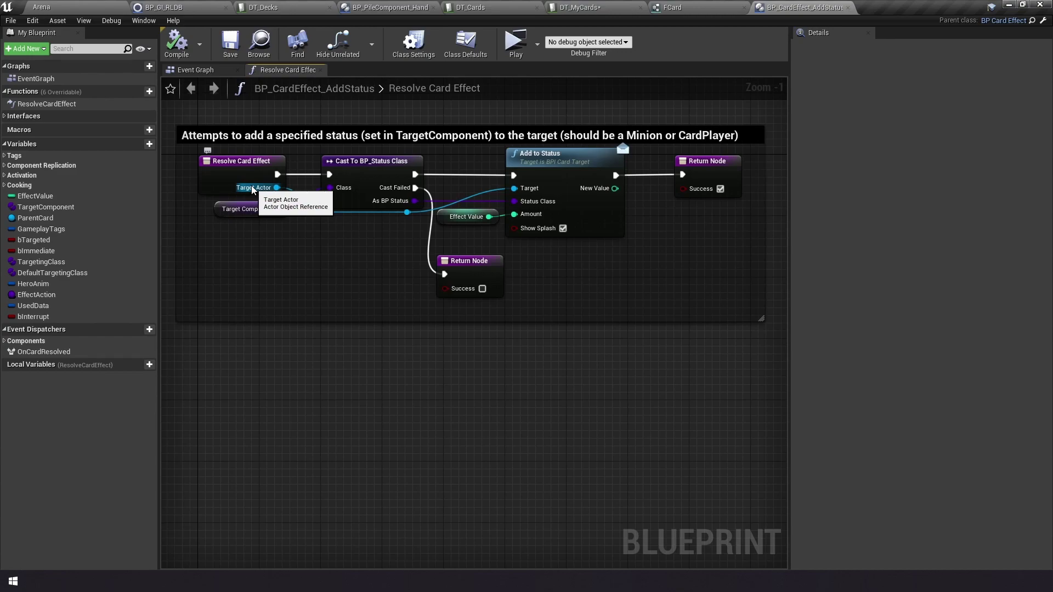
pyautogui.moveTo(307, 255); pyautogui.dragTo(245, 213)
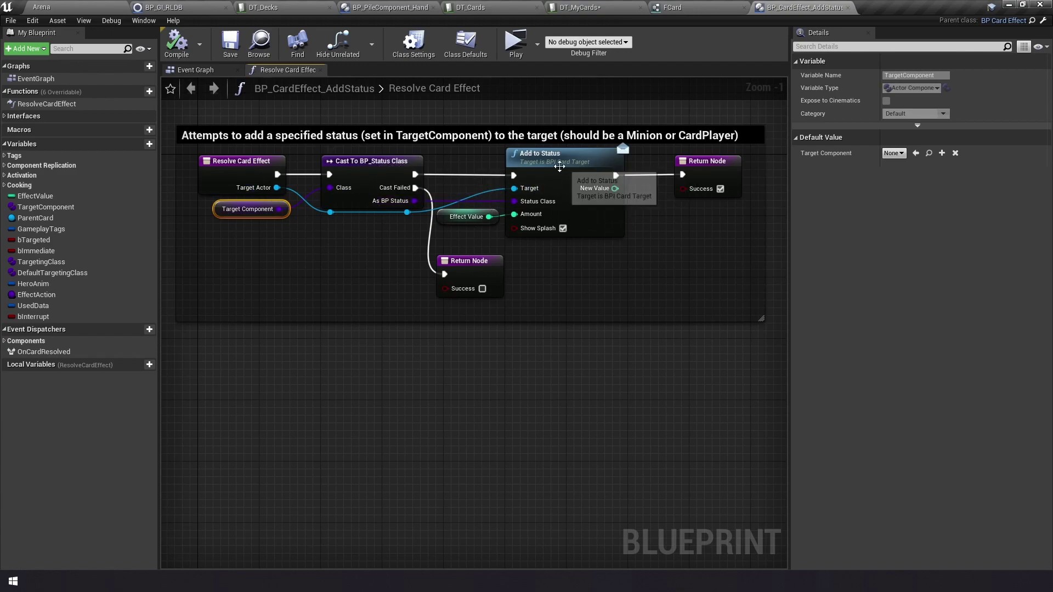
pyautogui.click(597, 272)
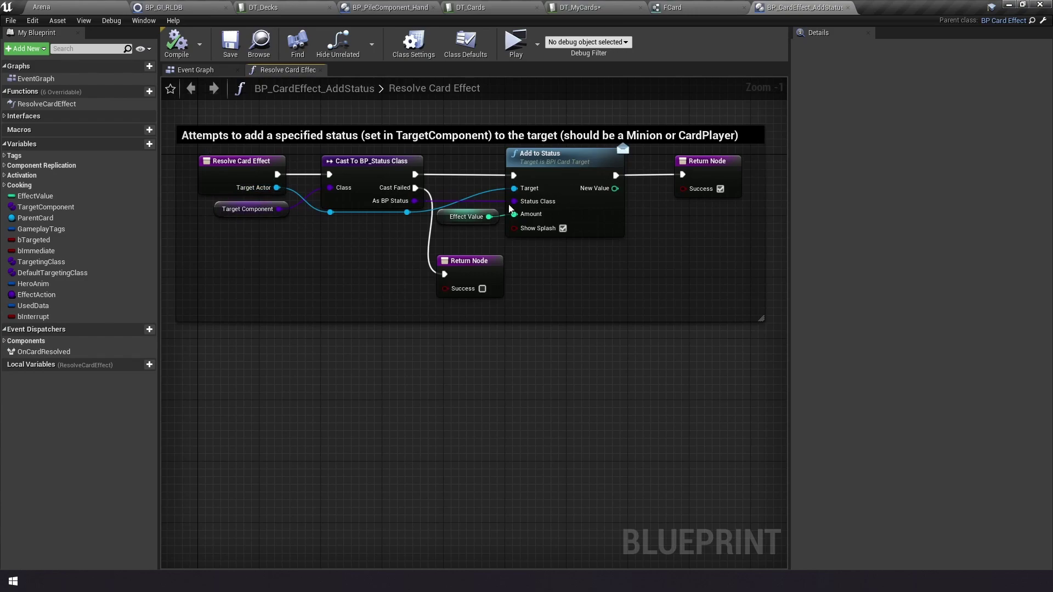
pyautogui.click(565, 164)
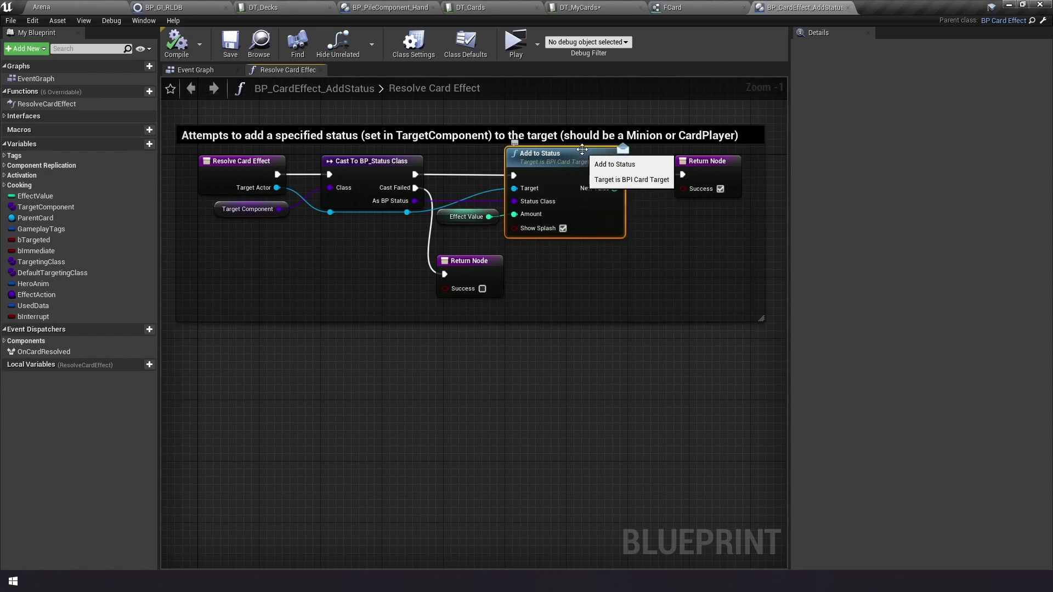
# Return to DT_MyCards and set the first card effect's EffectValue to 5.
pyautogui.click(621, 5)
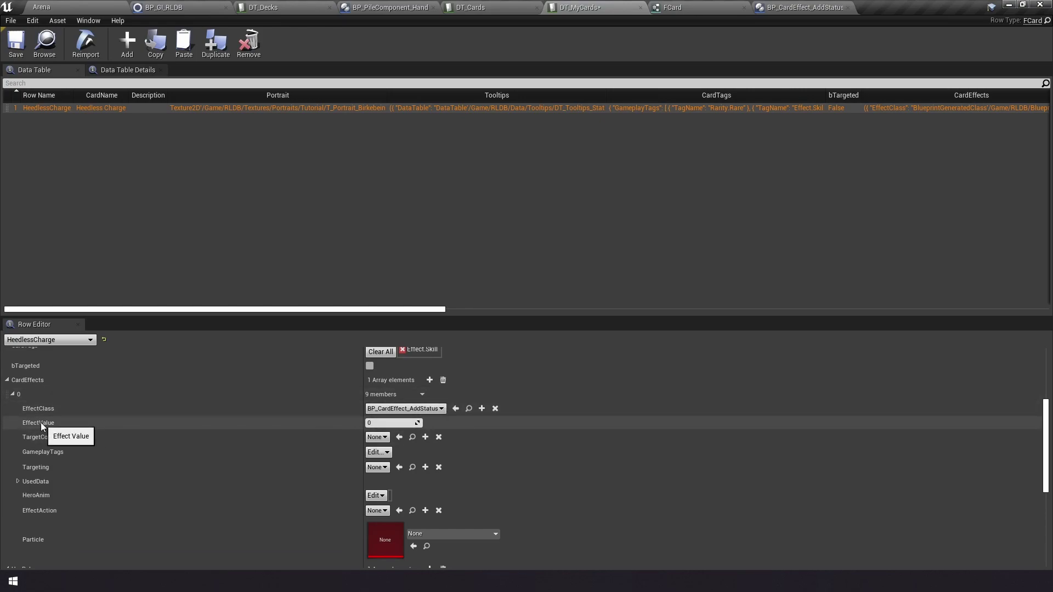
pyautogui.click(394, 421)
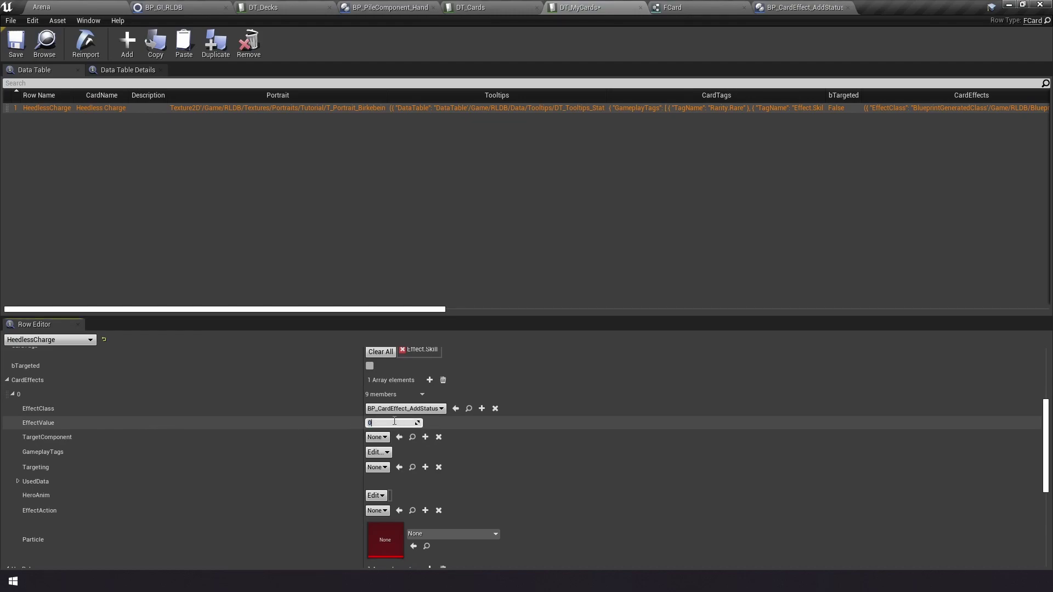
pyautogui.write('5')
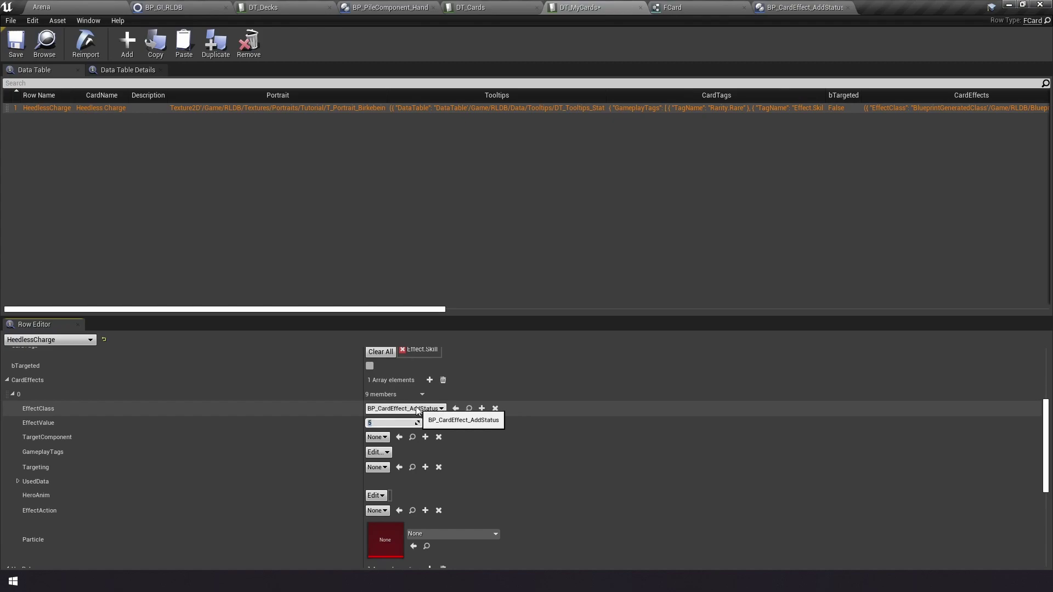
# Search the component classes for "status" and set the effect's TargetComponent to BP_Status_Strength.
pyautogui.click(382, 441)
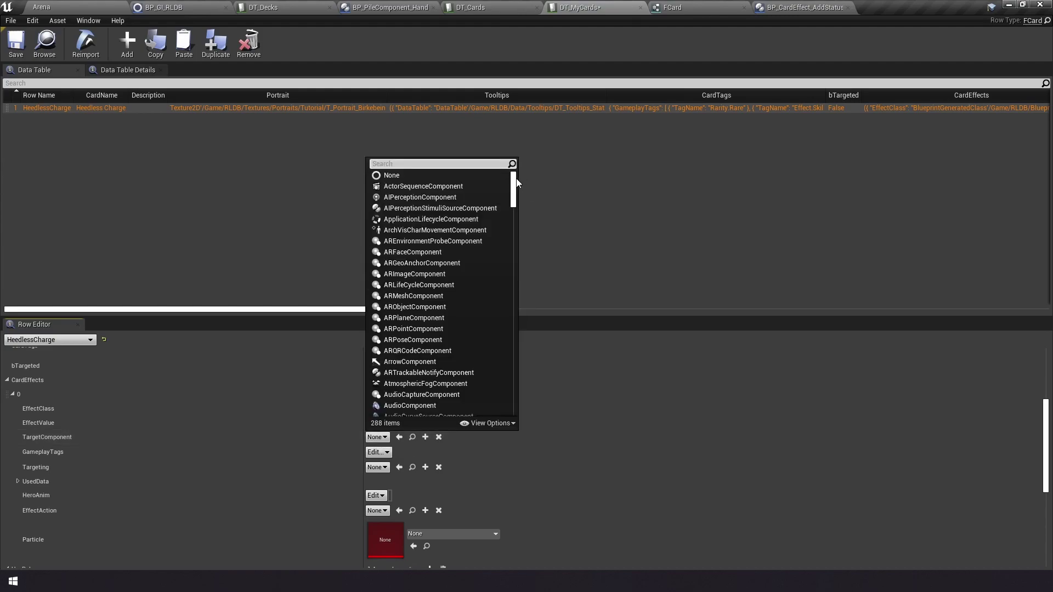
pyautogui.moveTo(519, 182); pyautogui.dragTo(564, 148)
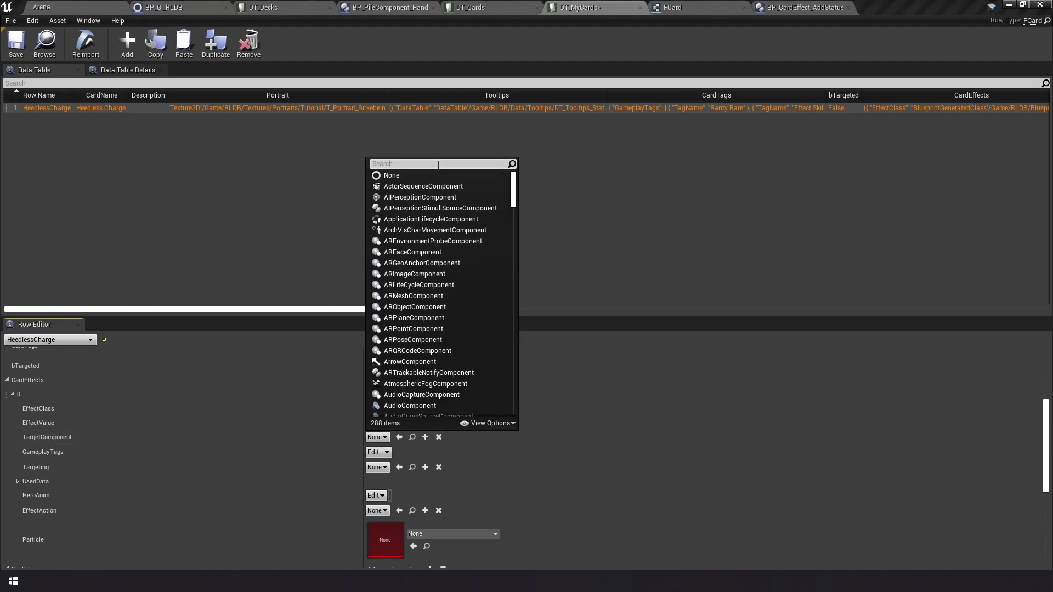
pyautogui.write('status')
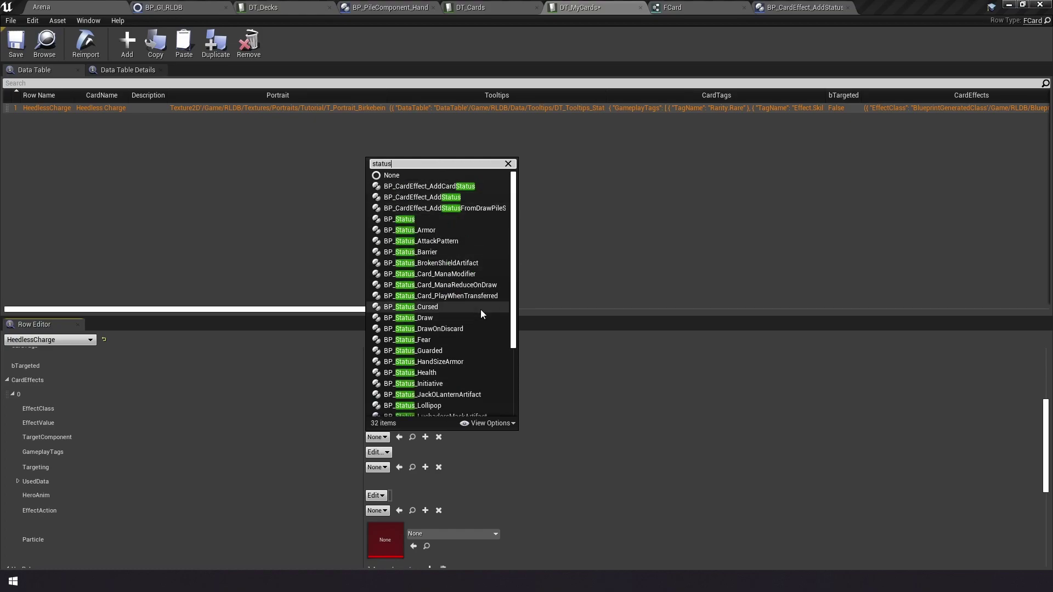
pyautogui.scroll(-3, 481, 308)
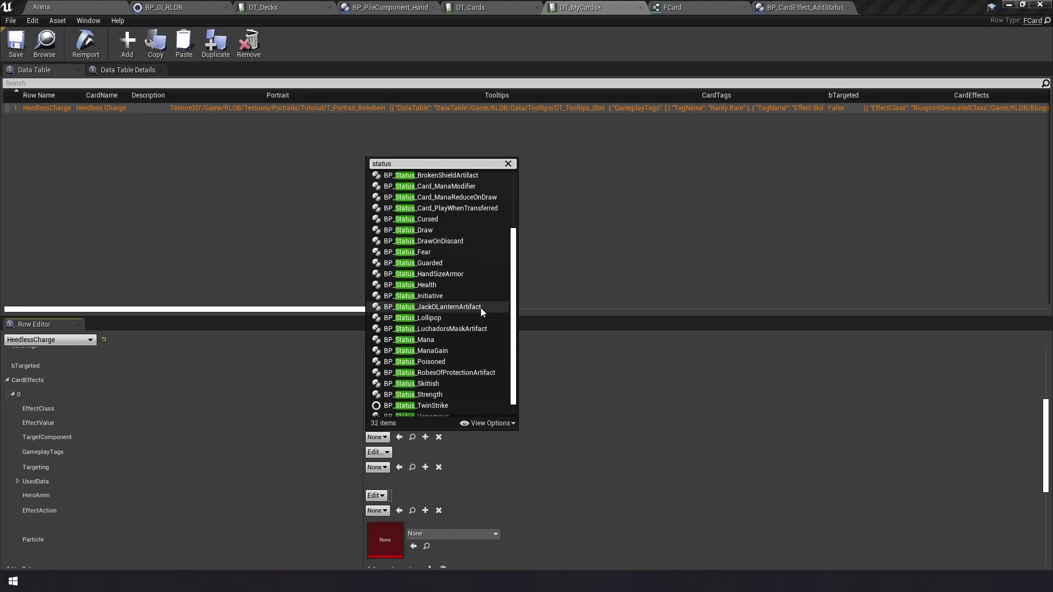
pyautogui.scroll(-2, 481, 311)
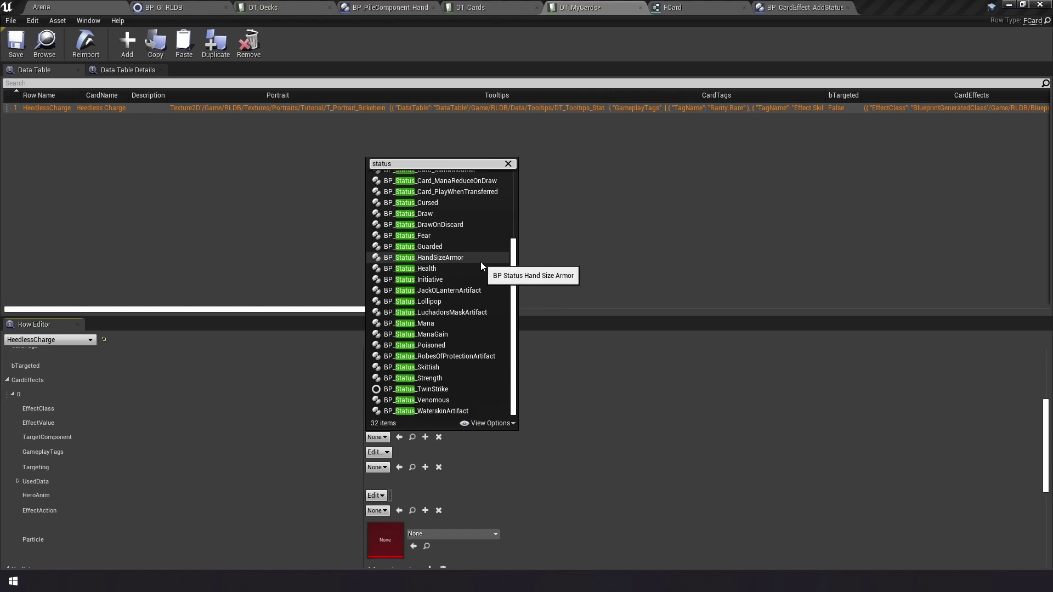
pyautogui.click(450, 379)
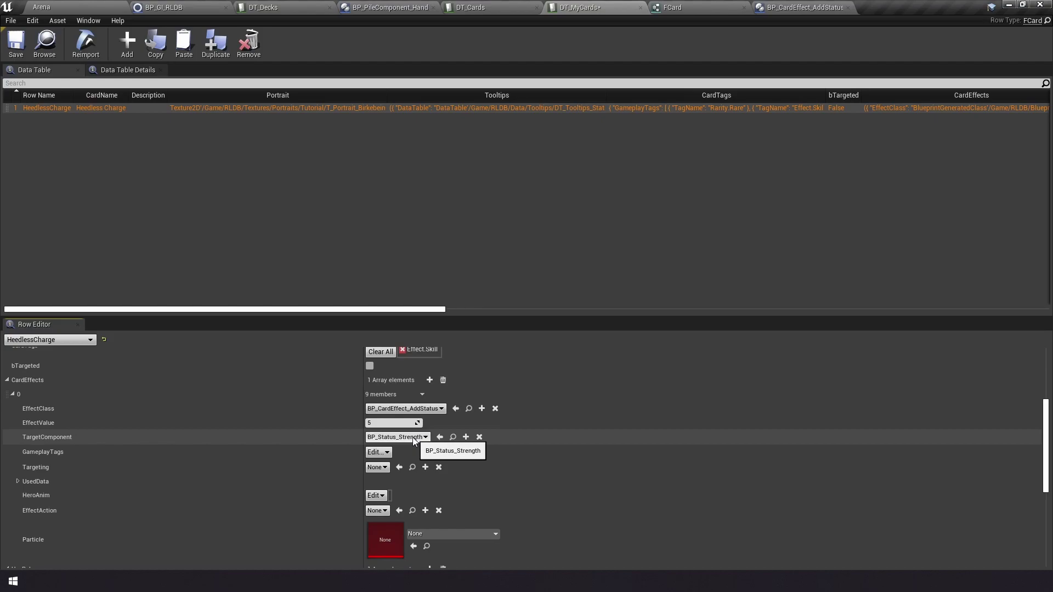
# Review the gameplay tags available for the card effect, then recheck the BP_CardEffect_AddStatus graph.
pyautogui.click(377, 453)
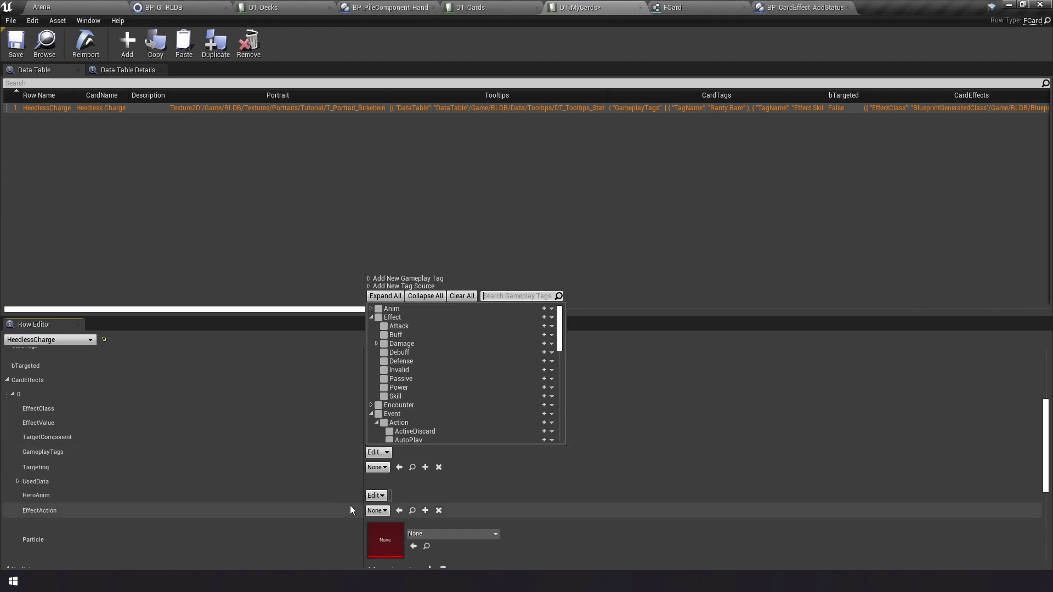
pyautogui.click(379, 454)
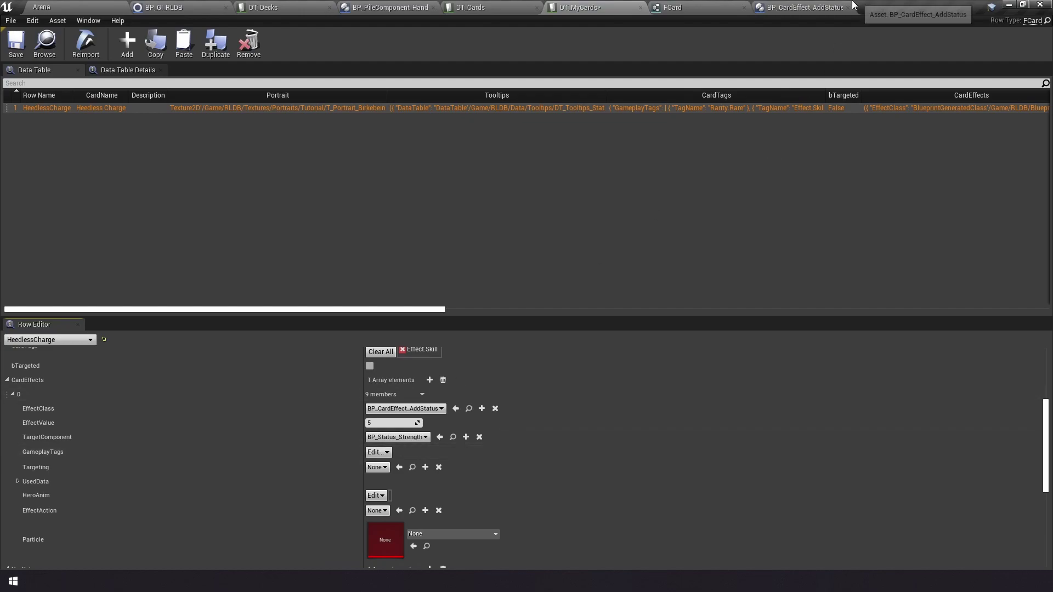
pyautogui.click(803, 7)
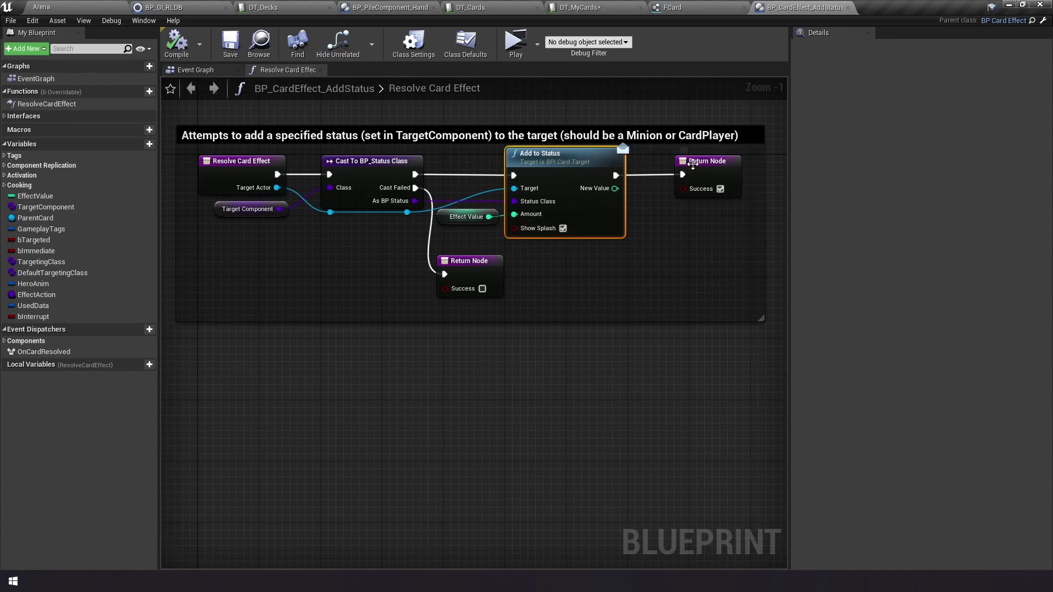
# Return to DT_MyCards and set the first card effect's Targeting to BP_Targeting_CardOwner.
pyautogui.click(609, 5)
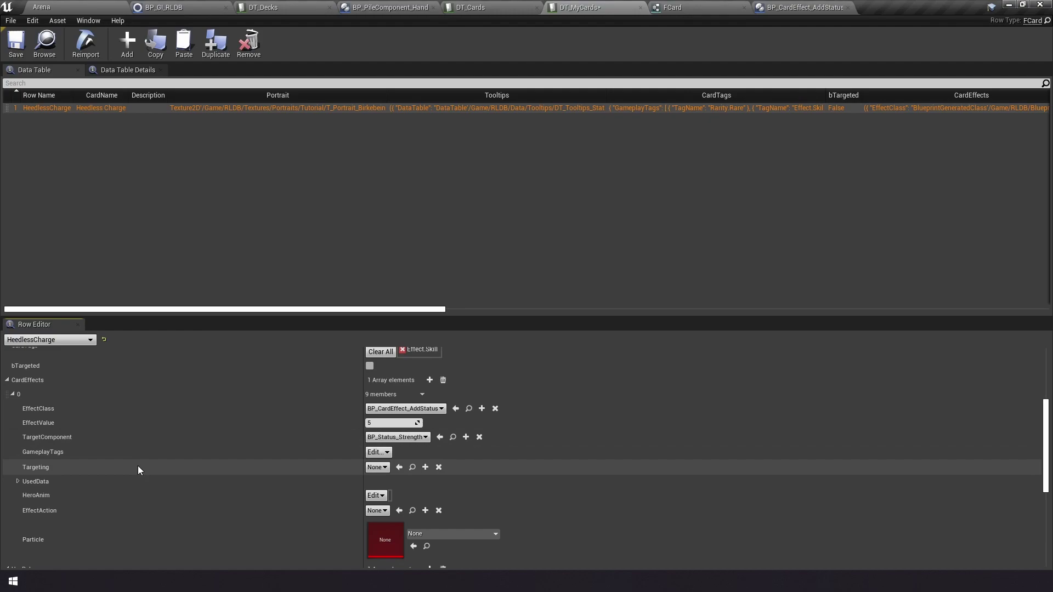
pyautogui.click(380, 468)
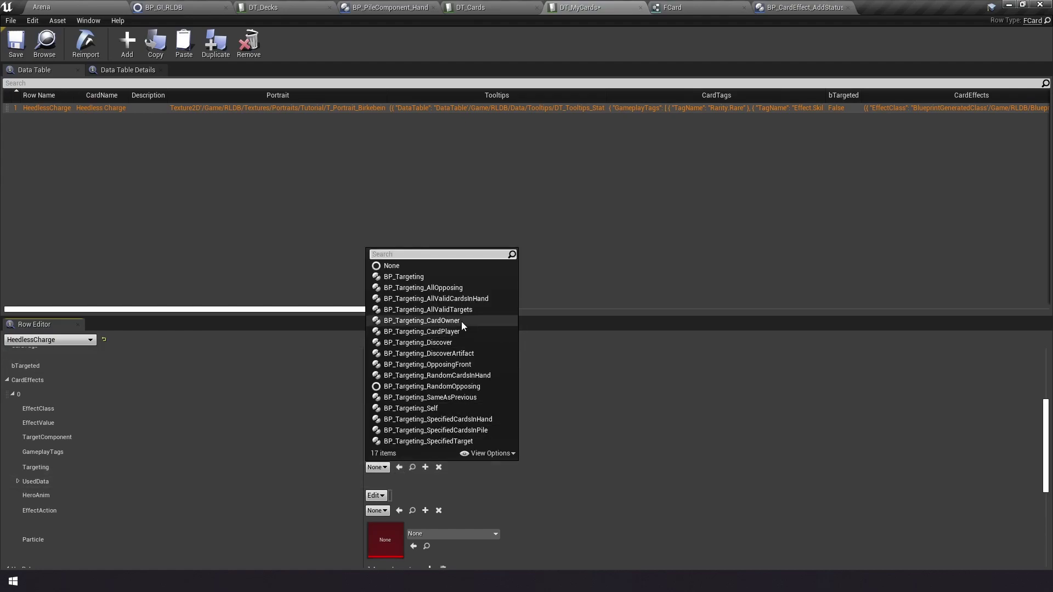
pyautogui.click(449, 321)
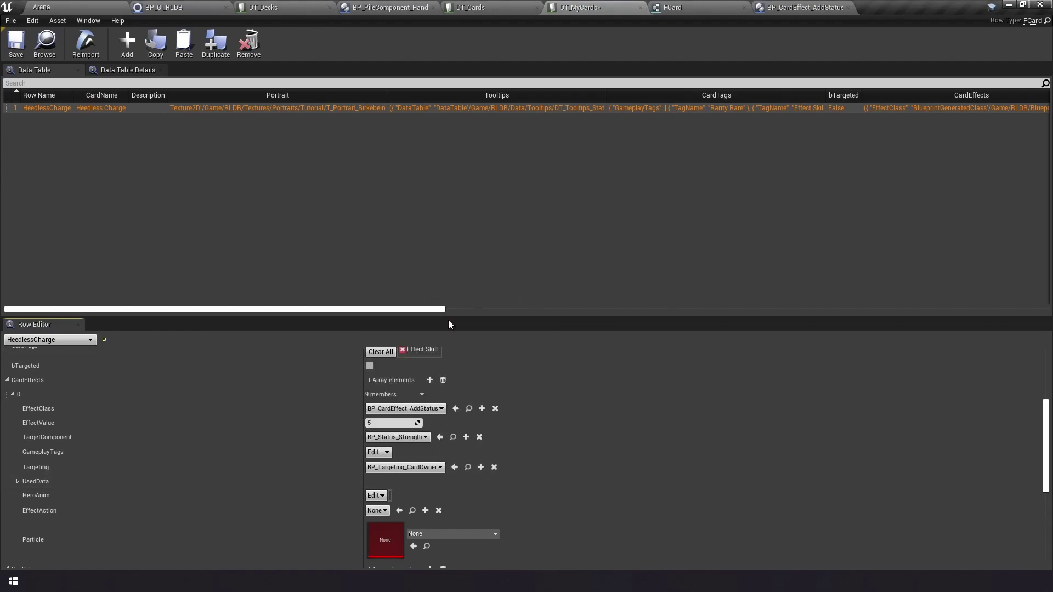
# Check the available targeting classes, keep BP_Targeting_CardOwner for the first card effect, and save the data table.
pyautogui.click(440, 468)
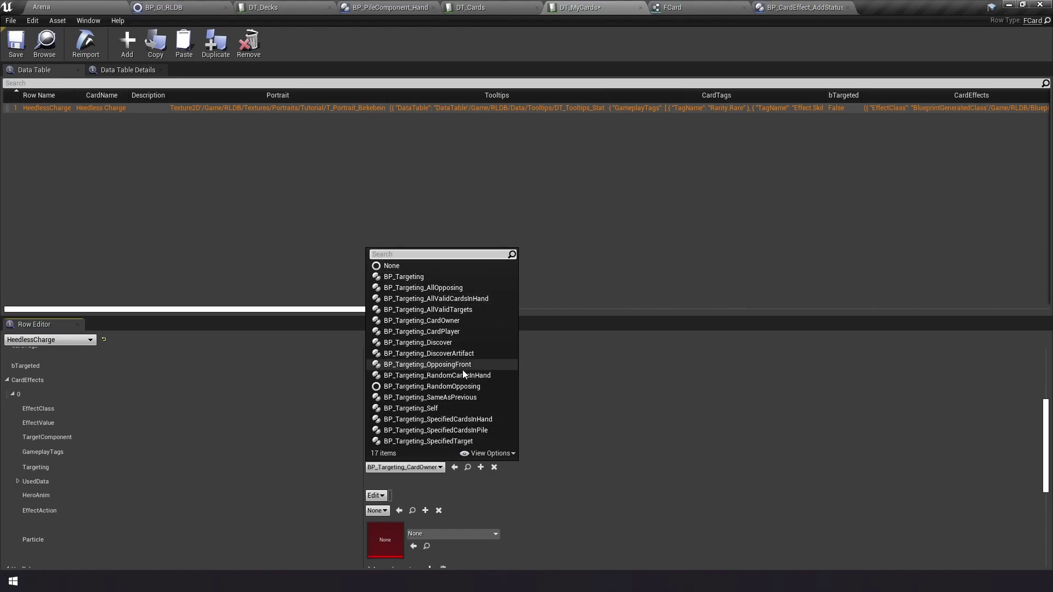
pyautogui.click(476, 321)
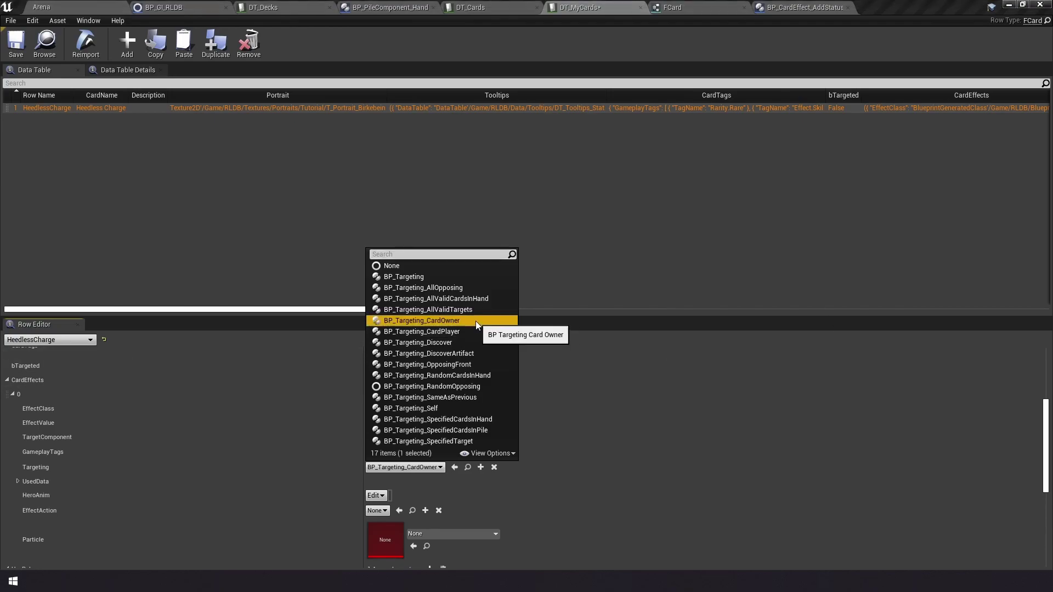
pyautogui.click(420, 467)
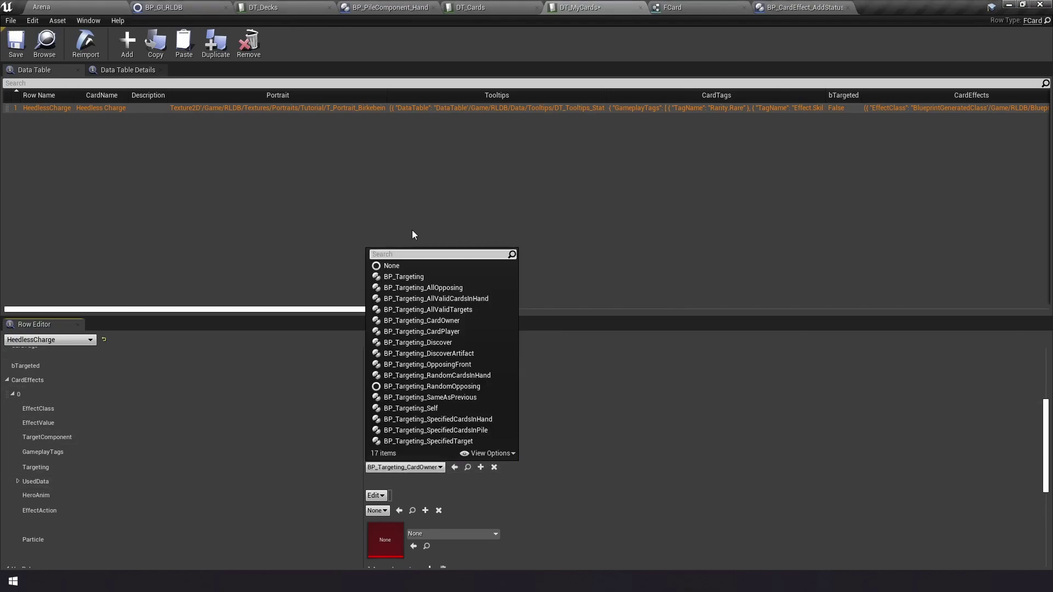
pyautogui.click(437, 467)
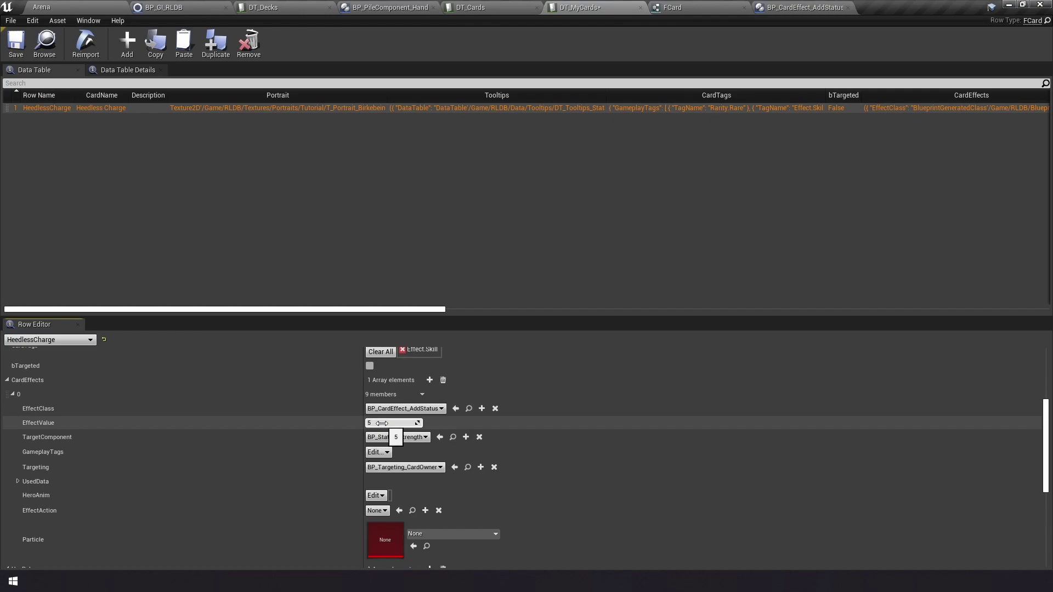
pyautogui.hotkey('ctrl', 's')
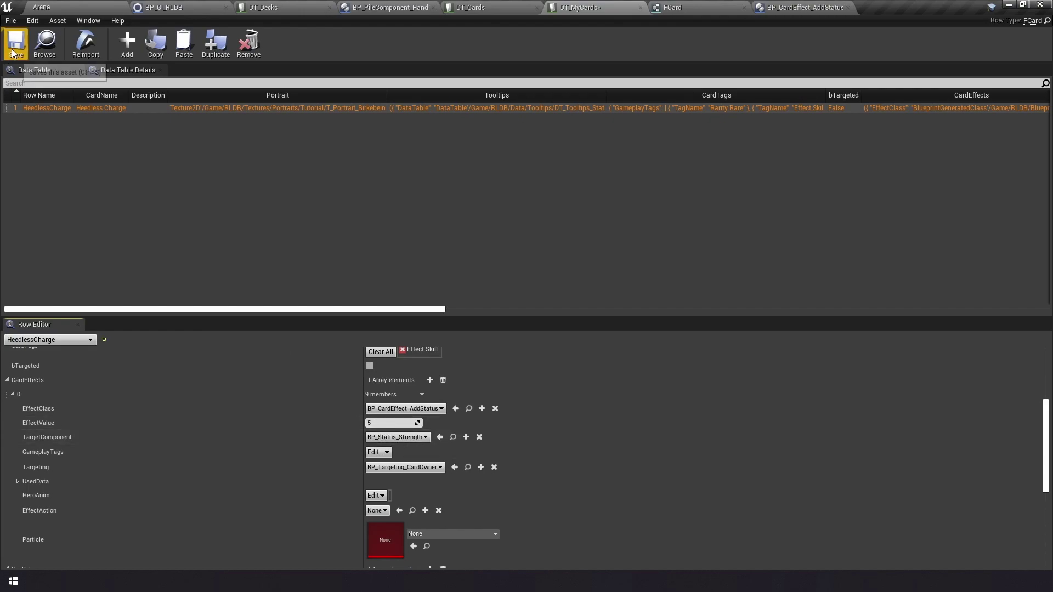
# Run the game from Arena, play the Heedless Charge card, inspect the hero's Strength status and the Smite card, and end the preview.
pyautogui.click(84, 6)
pyautogui.click(636, 47)
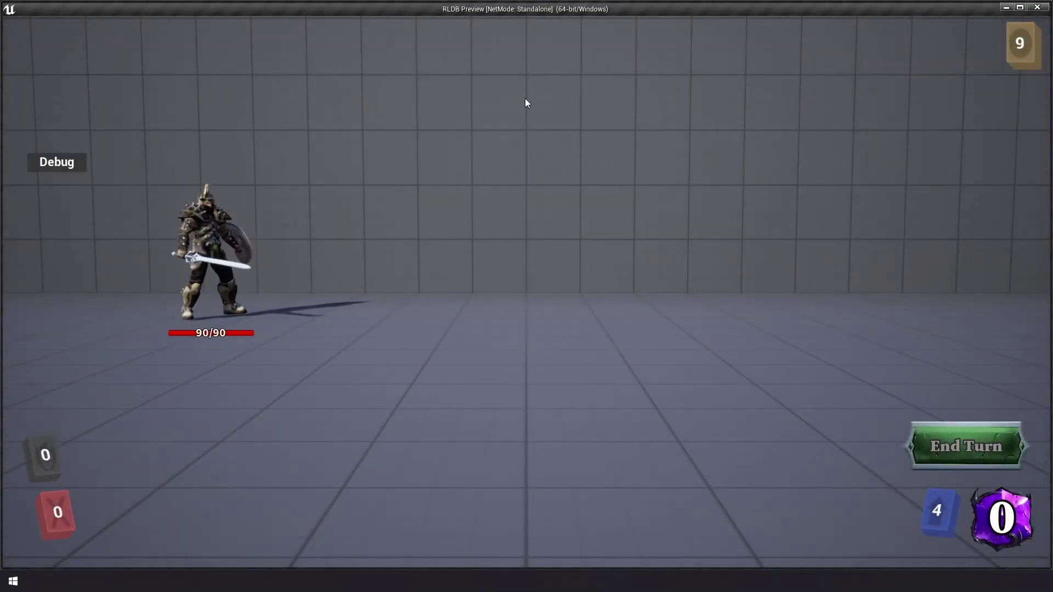
pyautogui.moveTo(467, 501); pyautogui.dragTo(476, 232)
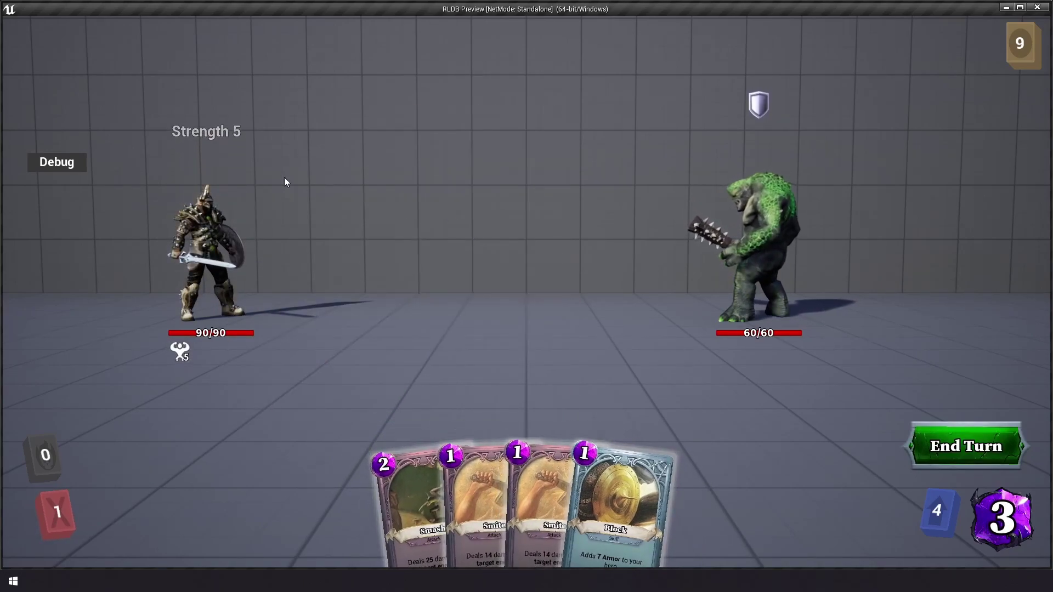
pyautogui.moveTo(185, 356)
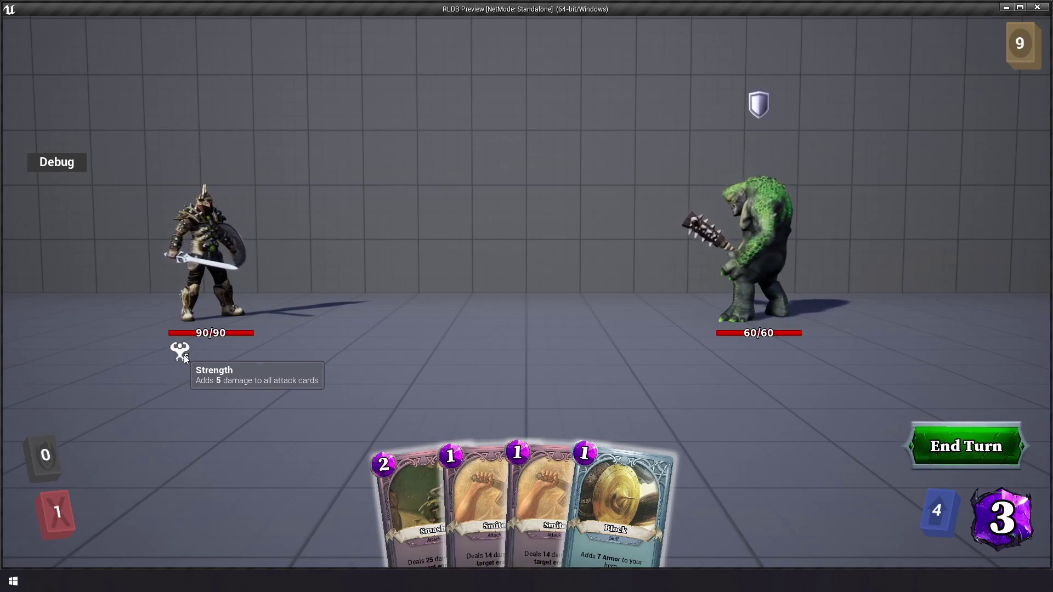
pyautogui.moveTo(496, 462)
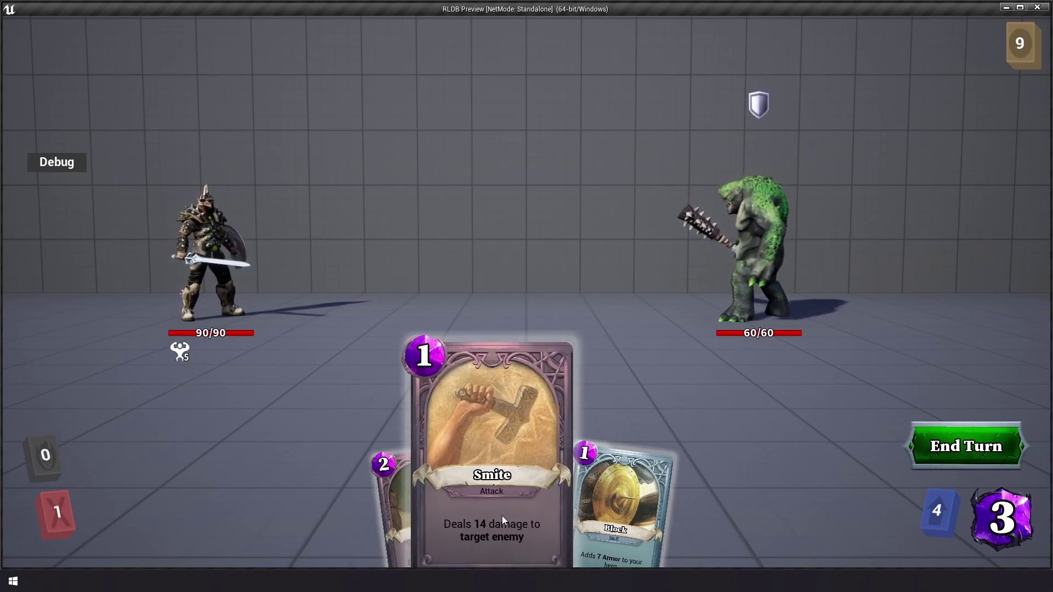
pyautogui.moveTo(532, 528)
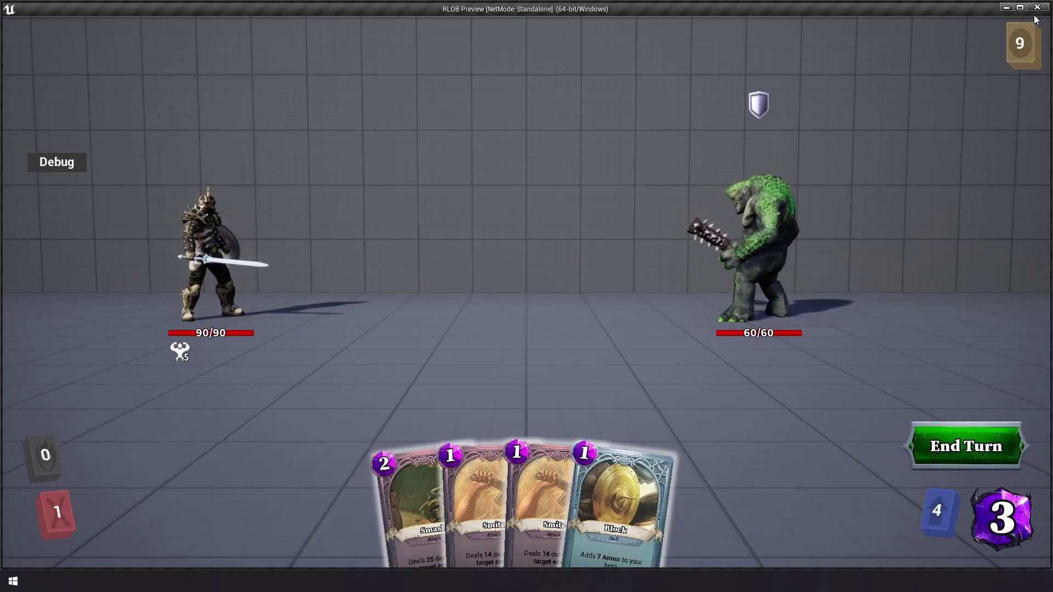
pyautogui.press('Escape')
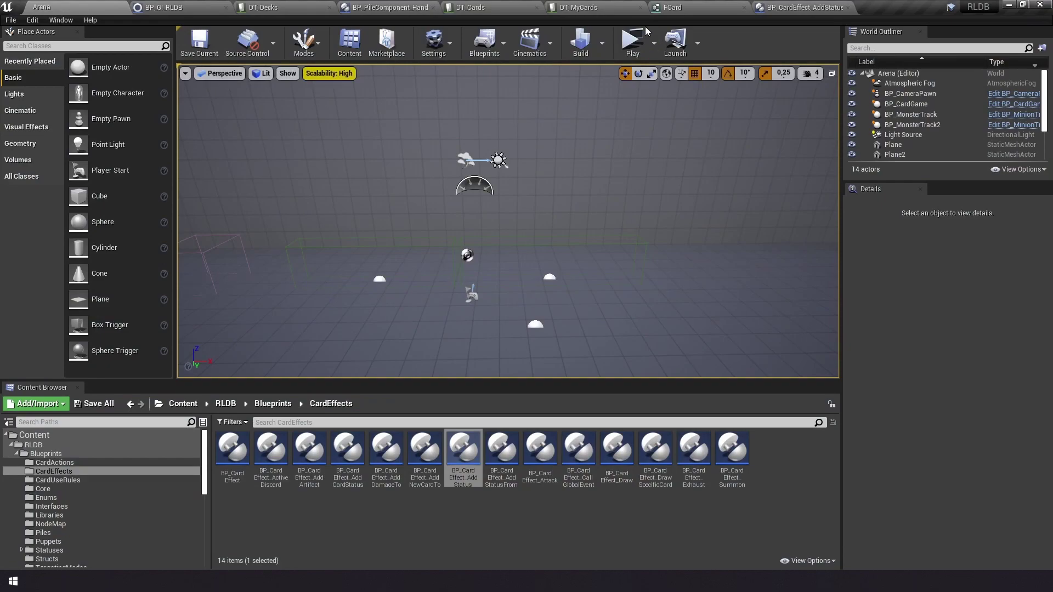
# In DT_MyCards, set the first card effect's EffectAction to BP_Action_Effect and its HeroAnim tag to Anim.Cast.
pyautogui.click(606, 6)
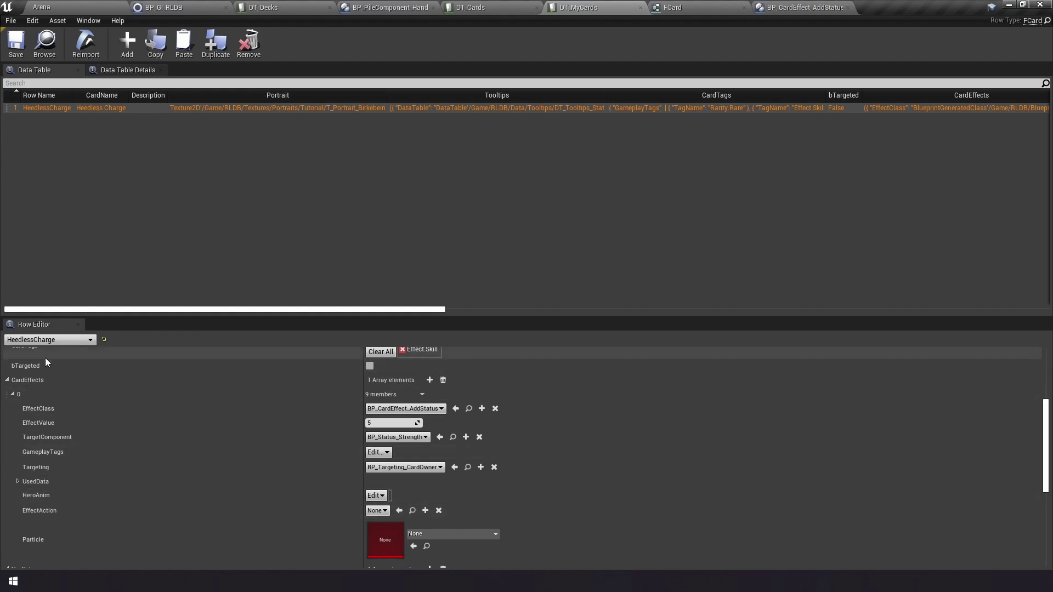
pyautogui.click(377, 511)
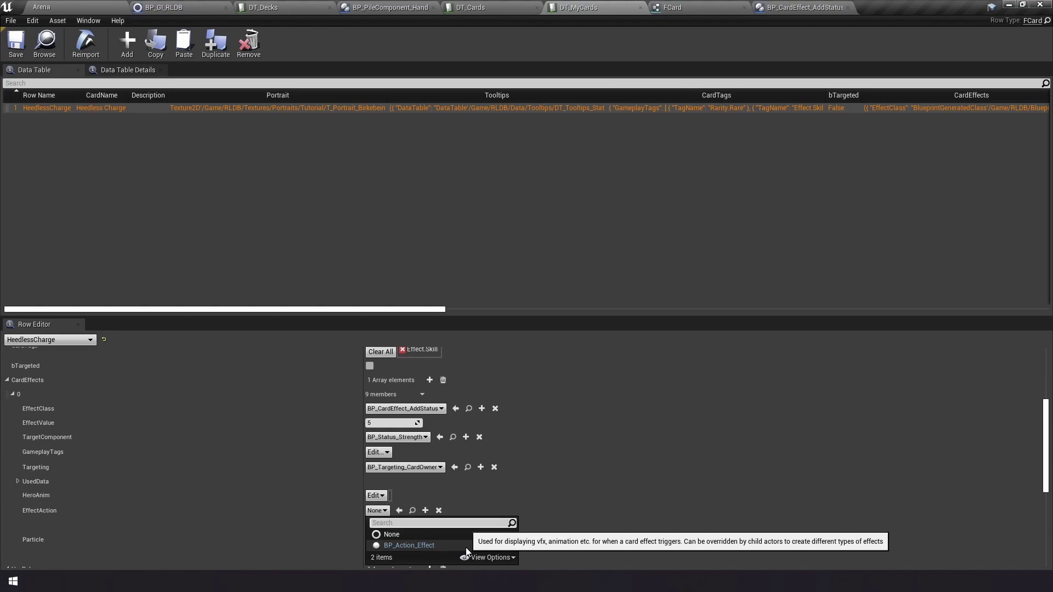
pyautogui.doubleClick(423, 547)
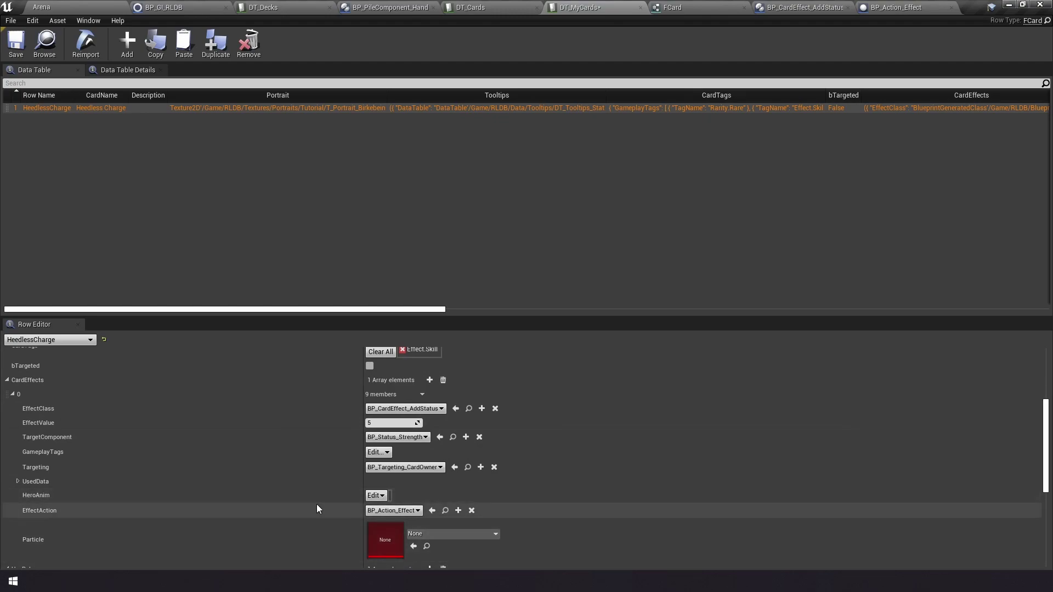
pyautogui.click(376, 496)
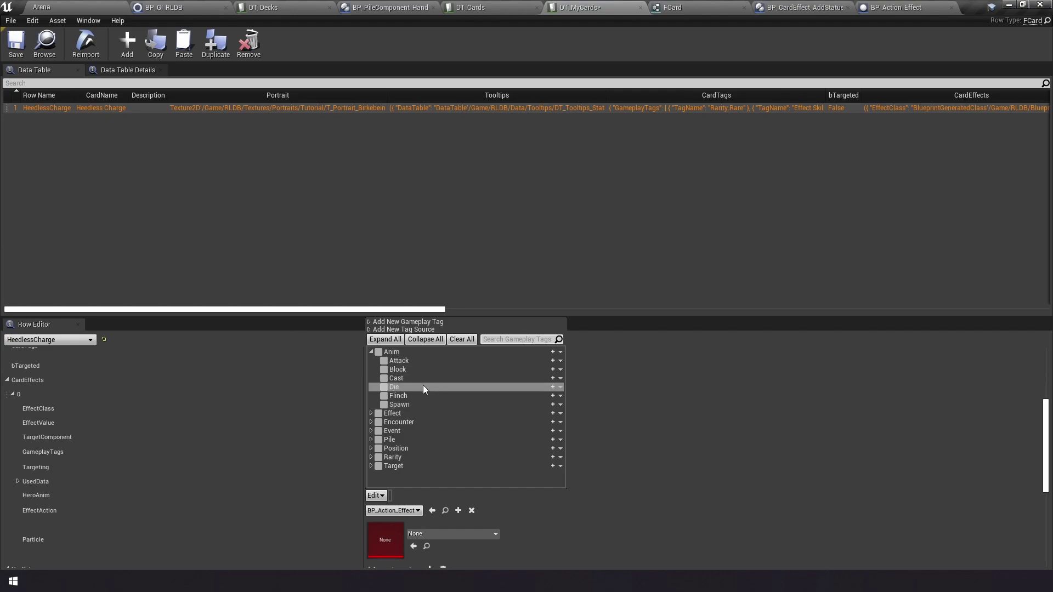
pyautogui.click(384, 378)
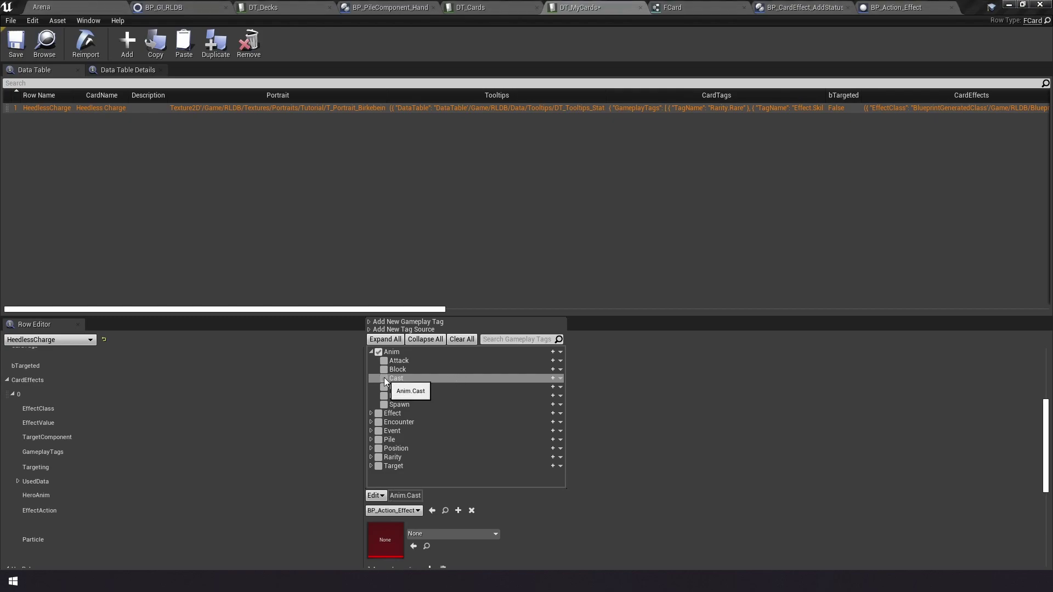
pyautogui.click(369, 503)
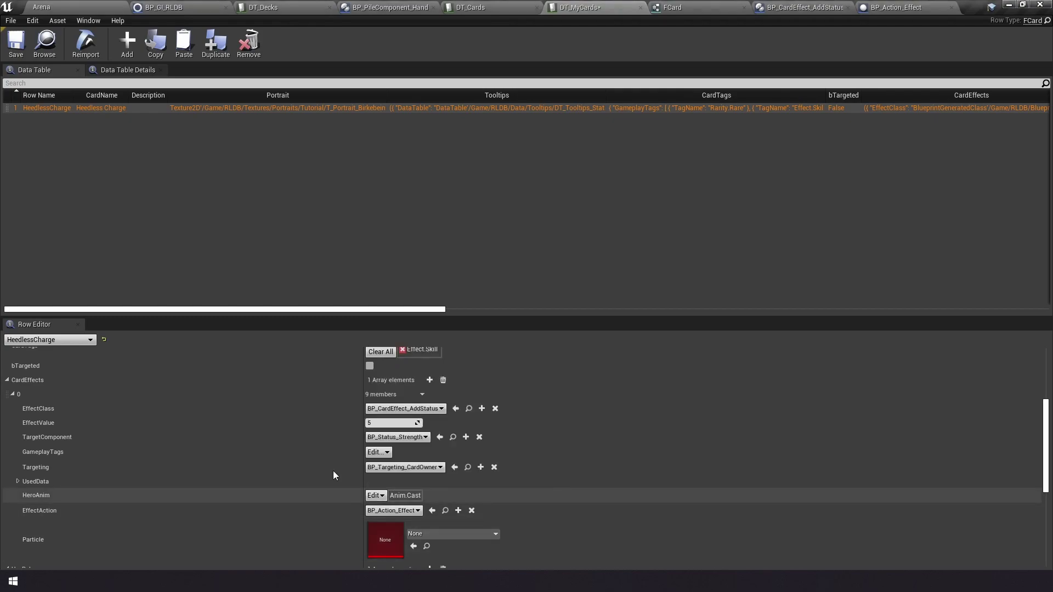
# Run the game from Arena again, play Heedless Charge to check the hero's cast animation, and close the preview.
pyautogui.click(41, 7)
pyautogui.click(632, 43)
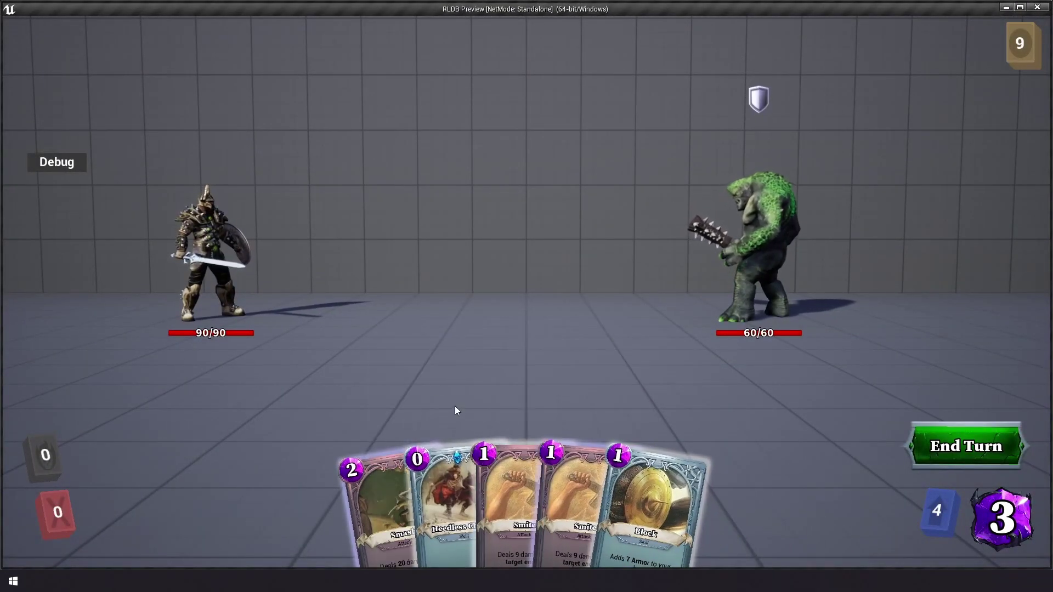
pyautogui.moveTo(466, 508); pyautogui.dragTo(461, 216)
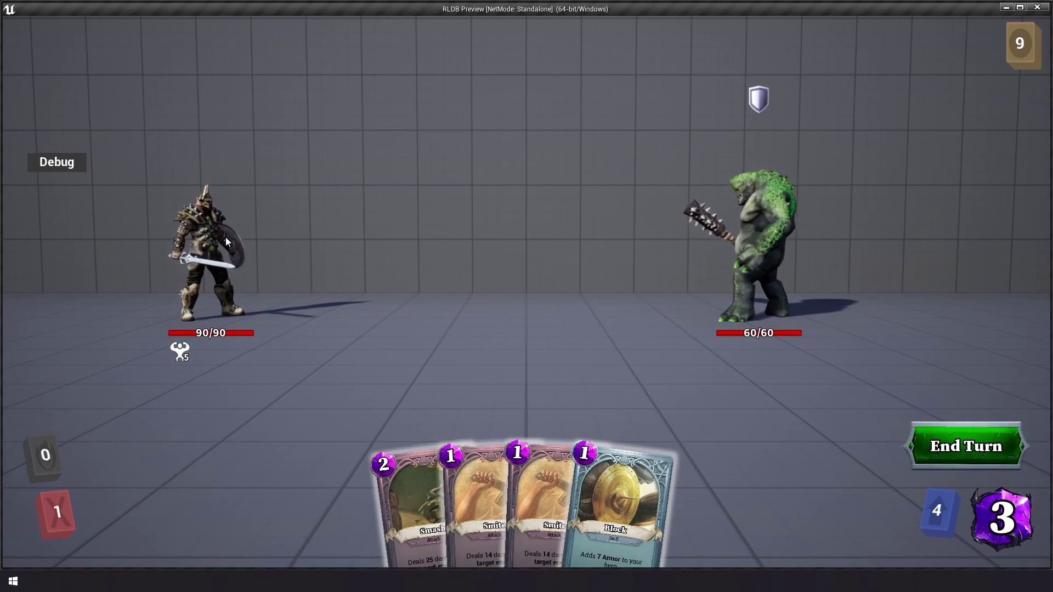
pyautogui.click(1038, 8)
# In DT_MyCards, add a second card effect to HeedlessCharge and set its EffectClass to BP_CardEffect_Draw.
pyautogui.click(595, 5)
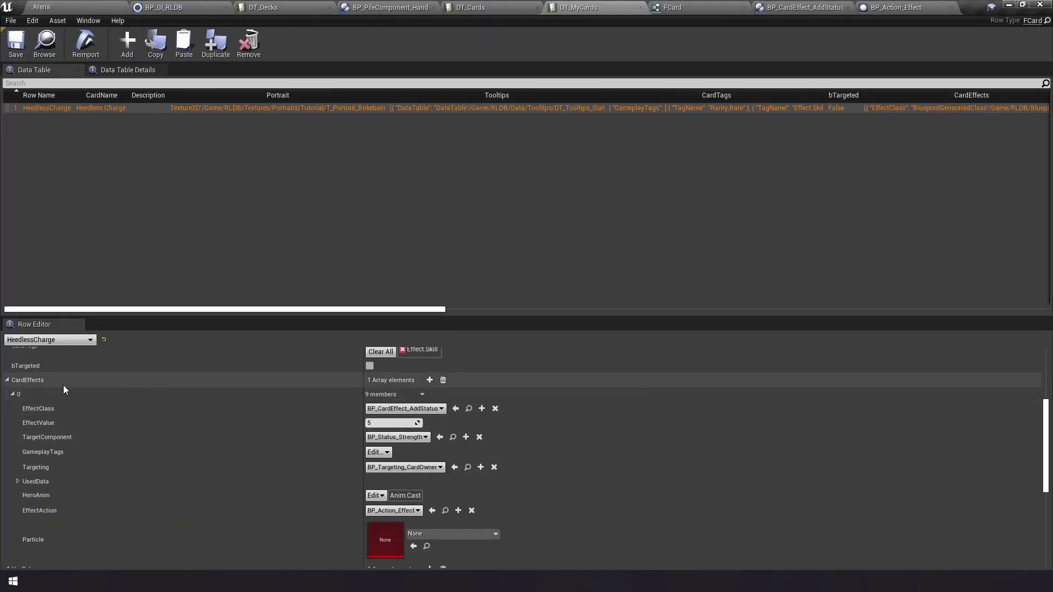
pyautogui.click(429, 380)
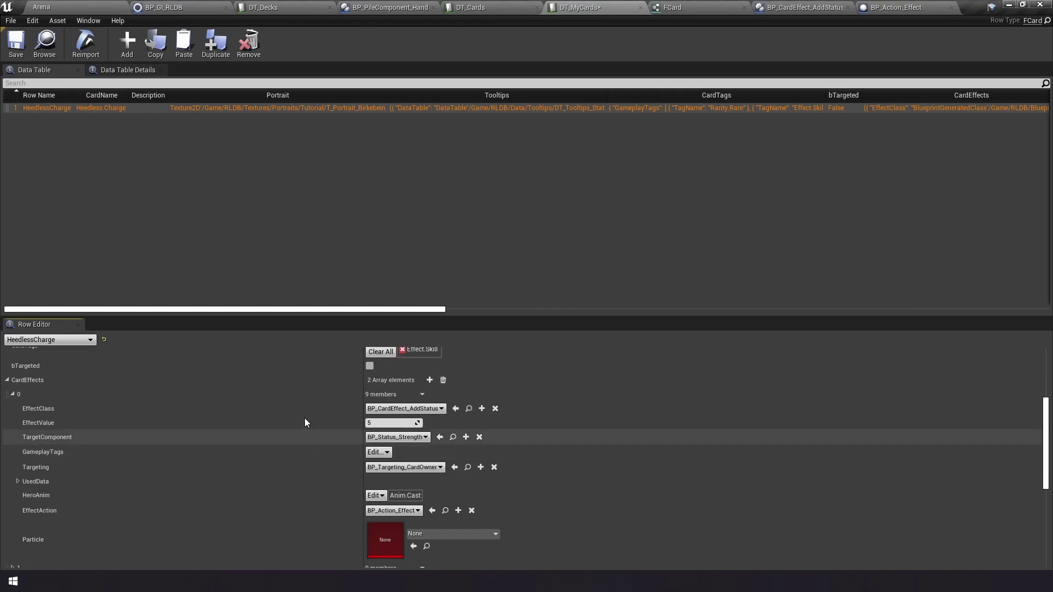
pyautogui.scroll(-4, 211, 435)
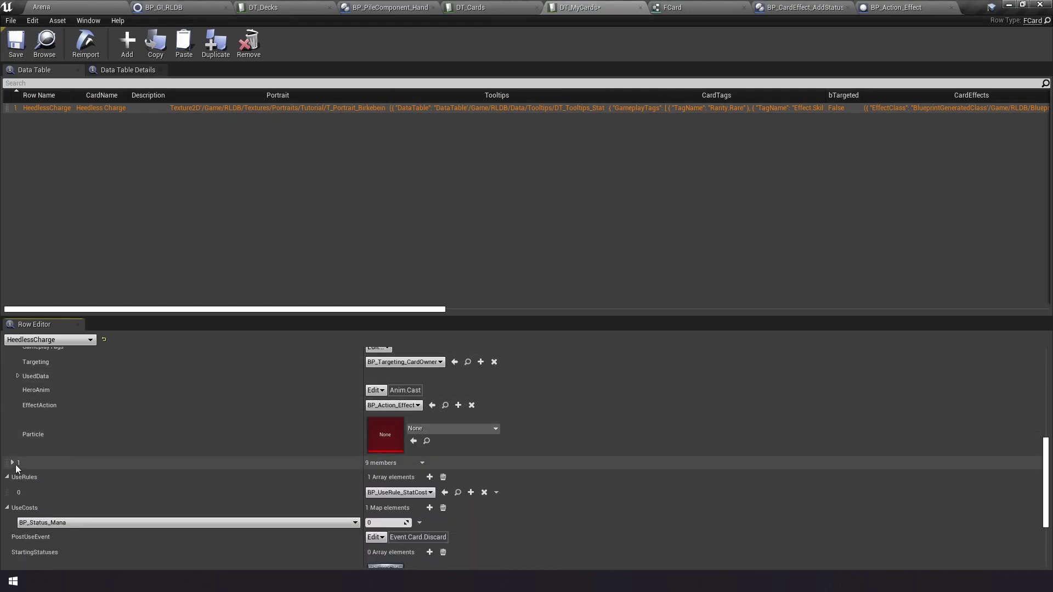
pyautogui.click(15, 464)
pyautogui.scroll(-3, 14, 462)
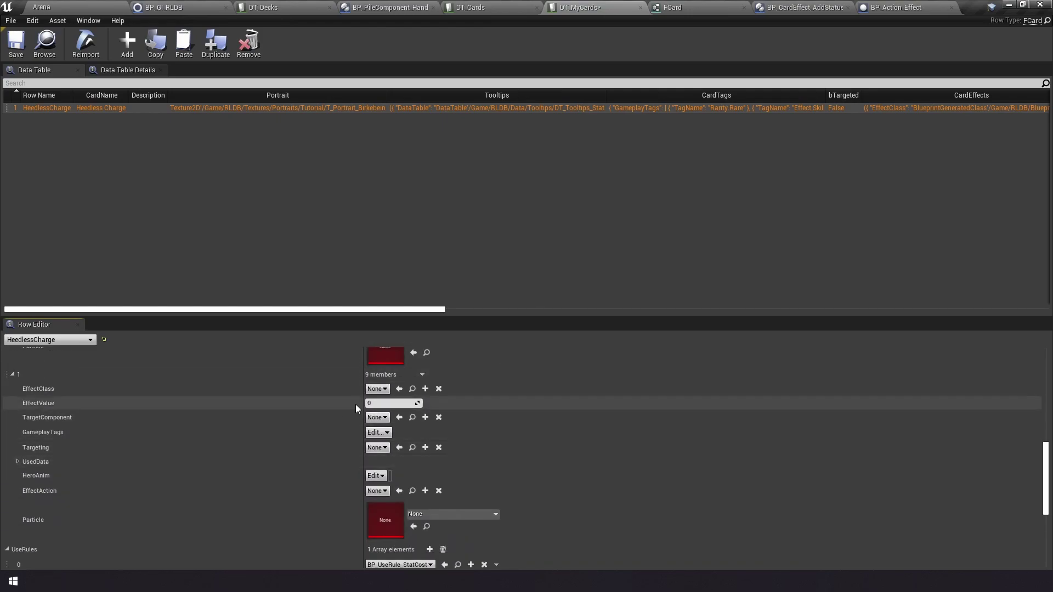
pyautogui.click(377, 390)
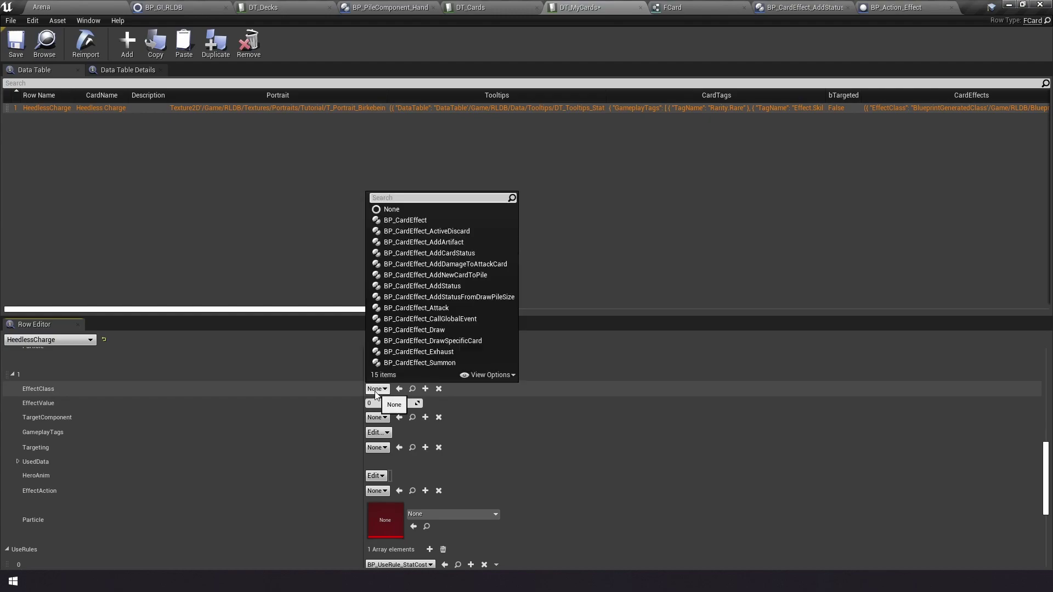
pyautogui.click(443, 330)
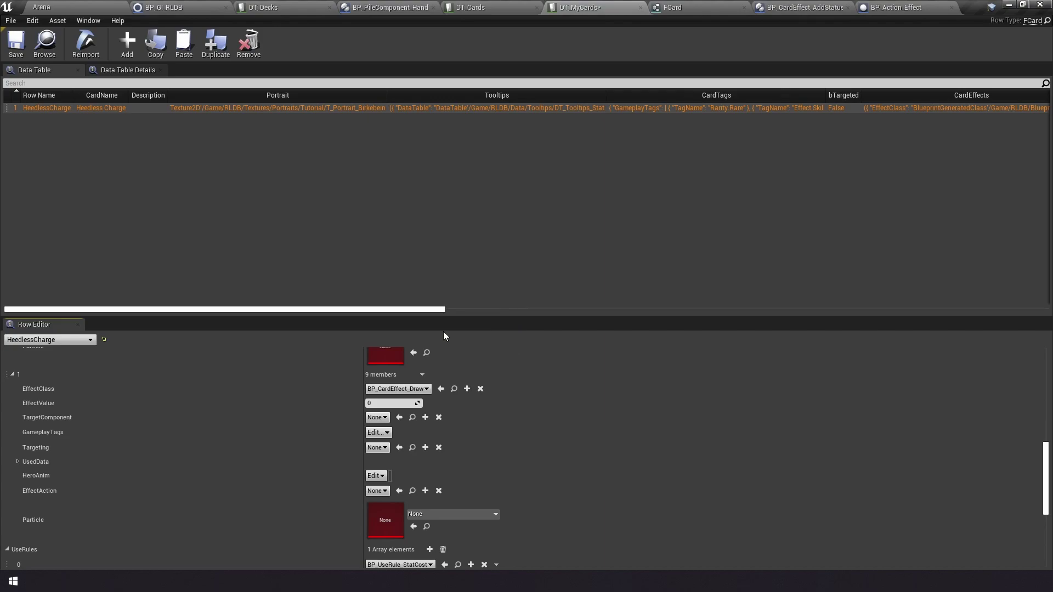
# Locate and open the BP_CardEffect_Draw blueprint and examine the Effect Value comparison in its Resolve Card Effect function.
pyautogui.click(454, 389)
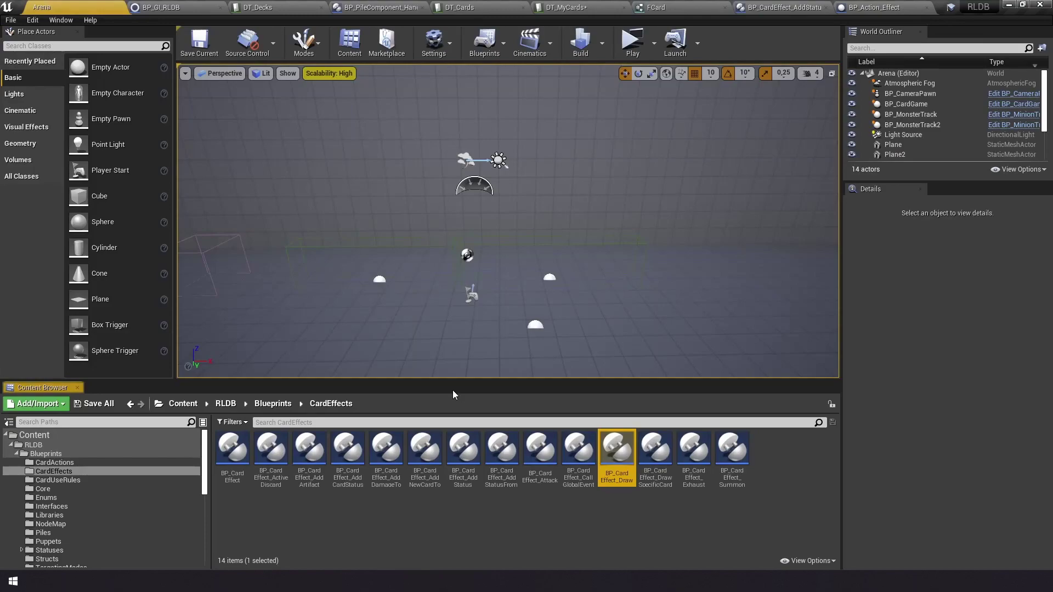
pyautogui.doubleClick(619, 451)
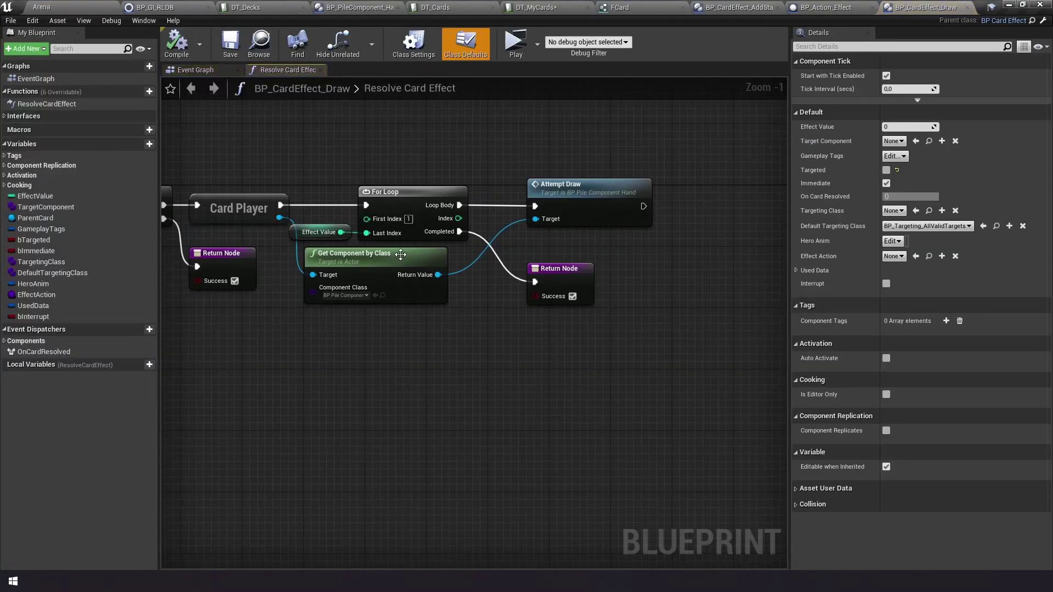
pyautogui.moveTo(258, 181); pyautogui.dragTo(460, 195, button='right')
pyautogui.scroll(2, 479, 391)
pyautogui.moveTo(465, 320); pyautogui.dragTo(412, 392, button='right')
pyautogui.scroll(1, 390, 346)
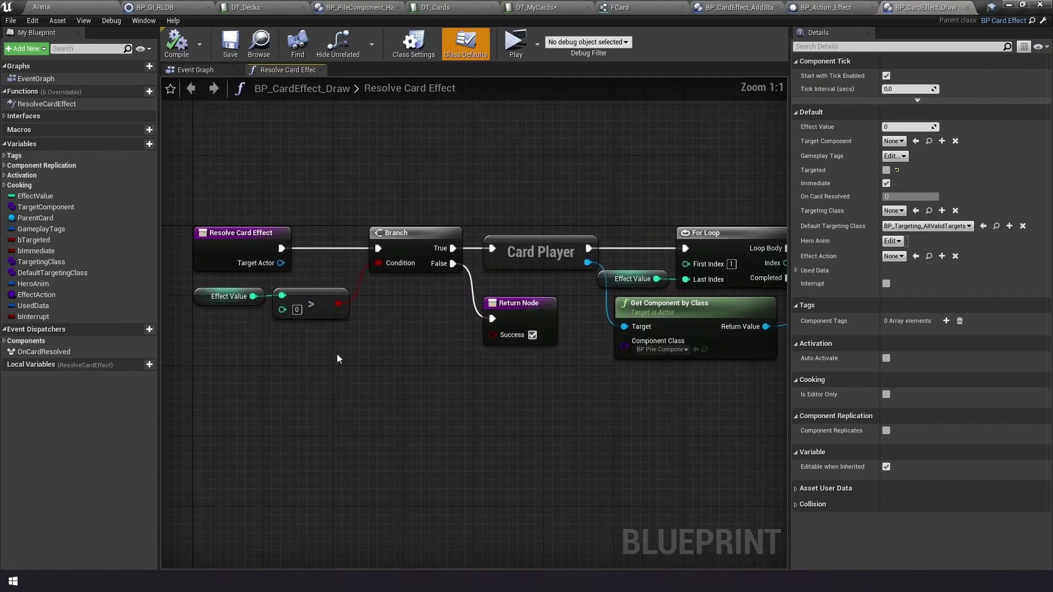
pyautogui.click(236, 297)
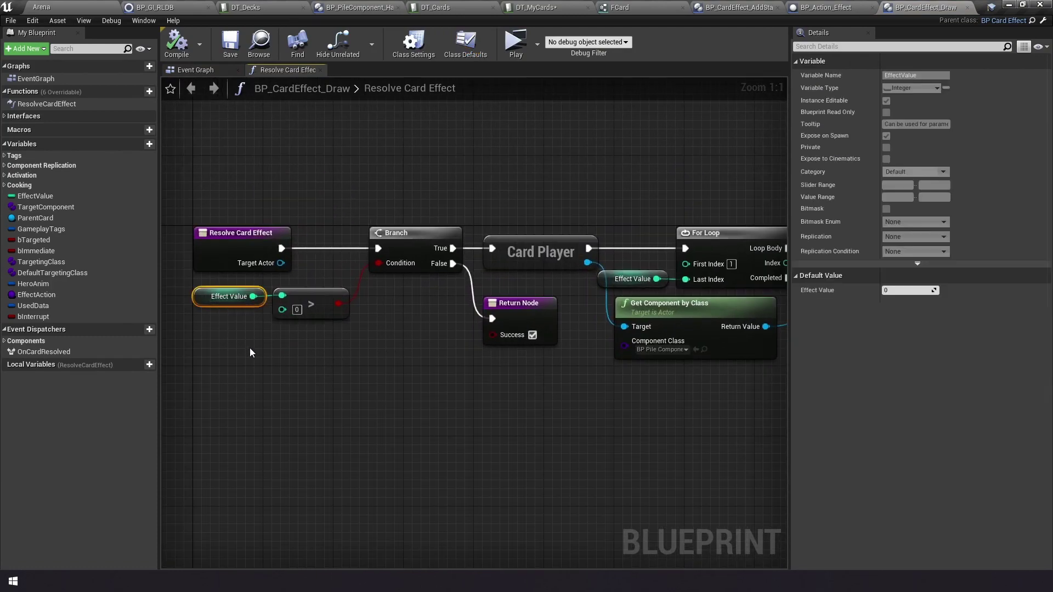
pyautogui.click(261, 322)
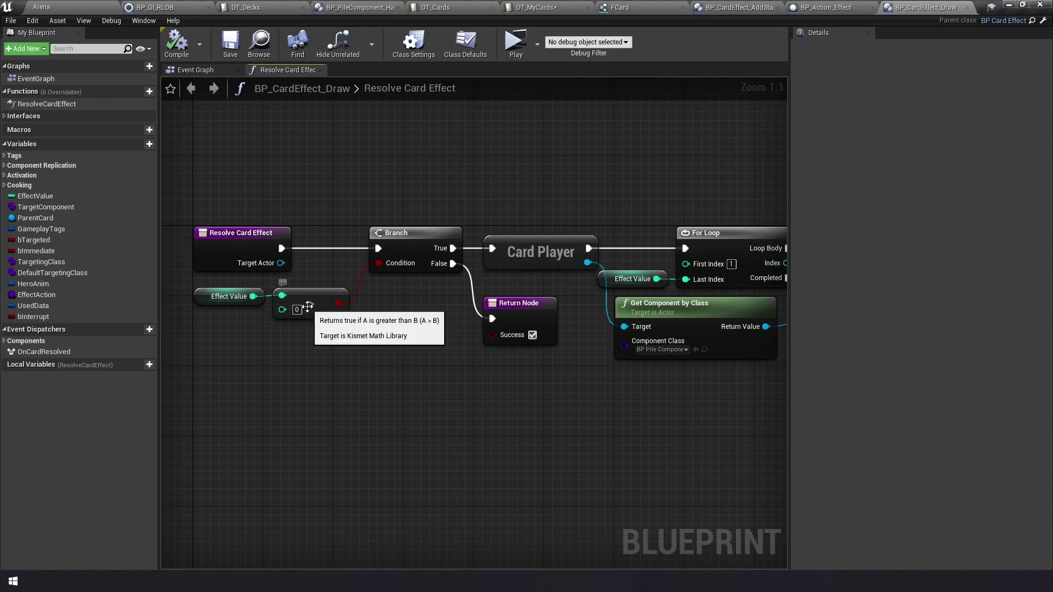
# Trace the Resolve Card Effect graph from the Branch through Card Player and the For Loop to Attempt Draw.
pyautogui.moveTo(456, 381); pyautogui.dragTo(446, 341, button='right')
pyautogui.scroll(-1, 417, 398)
pyautogui.moveTo(360, 310)
pyautogui.mouseDown(button='right')
pyautogui.moveTo(350, 341)
pyautogui.moveTo(341, 338)
pyautogui.moveTo(376, 361)
pyautogui.mouseUp(button='right')
pyautogui.scroll(1, 291, 247)
pyautogui.moveTo(276, 232); pyautogui.dragTo(425, 187, button='right')
pyautogui.moveTo(557, 170); pyautogui.dragTo(574, 247)
pyautogui.click(629, 162)
pyautogui.moveTo(628, 163); pyautogui.dragTo(334, 168, button='right')
pyautogui.moveTo(362, 241); pyautogui.dragTo(407, 262)
pyautogui.click(298, 223)
pyautogui.moveTo(322, 242); pyautogui.dragTo(596, 198, button='right')
pyautogui.click(588, 232)
pyautogui.moveTo(645, 169)
pyautogui.mouseDown(button='right')
pyautogui.moveTo(473, 207)
pyautogui.moveTo(340, 213)
pyautogui.mouseUp(button='right')
pyautogui.click(564, 210)
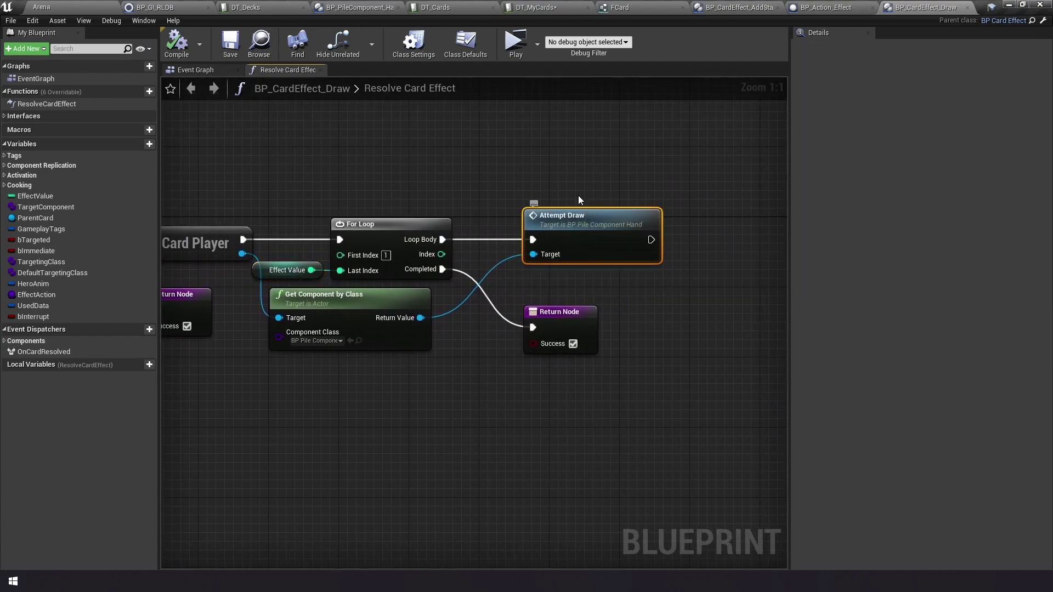
pyautogui.moveTo(585, 207); pyautogui.dragTo(652, 193, button='right')
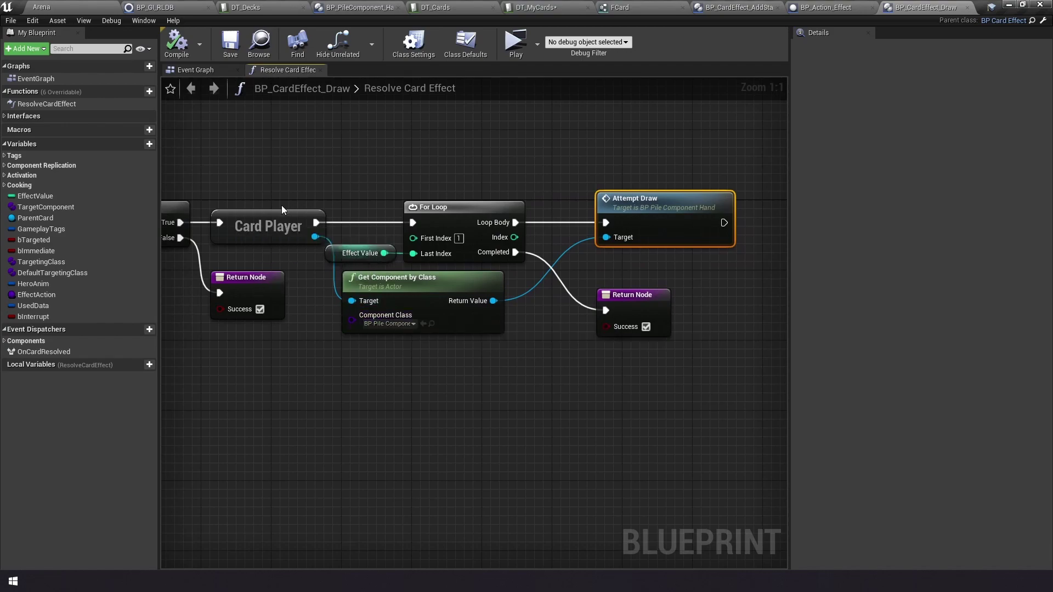
# Review how Effect Value and Get Component by Class feed the draw loop in the Resolve Card Effect graph.
pyautogui.moveTo(463, 199); pyautogui.dragTo(584, 221, button='right')
pyautogui.moveTo(507, 228); pyautogui.dragTo(503, 272)
pyautogui.click(511, 255)
pyautogui.moveTo(512, 255); pyautogui.dragTo(361, 240, button='right')
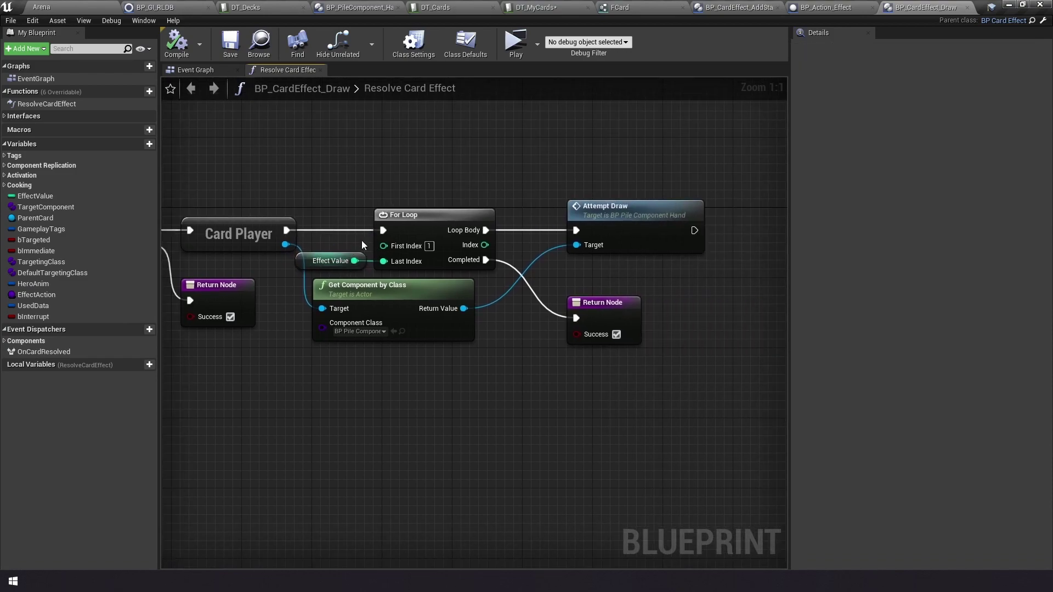
pyautogui.moveTo(307, 199)
pyautogui.mouseDown(button='right')
pyautogui.moveTo(570, 164)
pyautogui.moveTo(543, 151)
pyautogui.moveTo(303, 155)
pyautogui.moveTo(328, 158)
pyautogui.mouseUp(button='right')
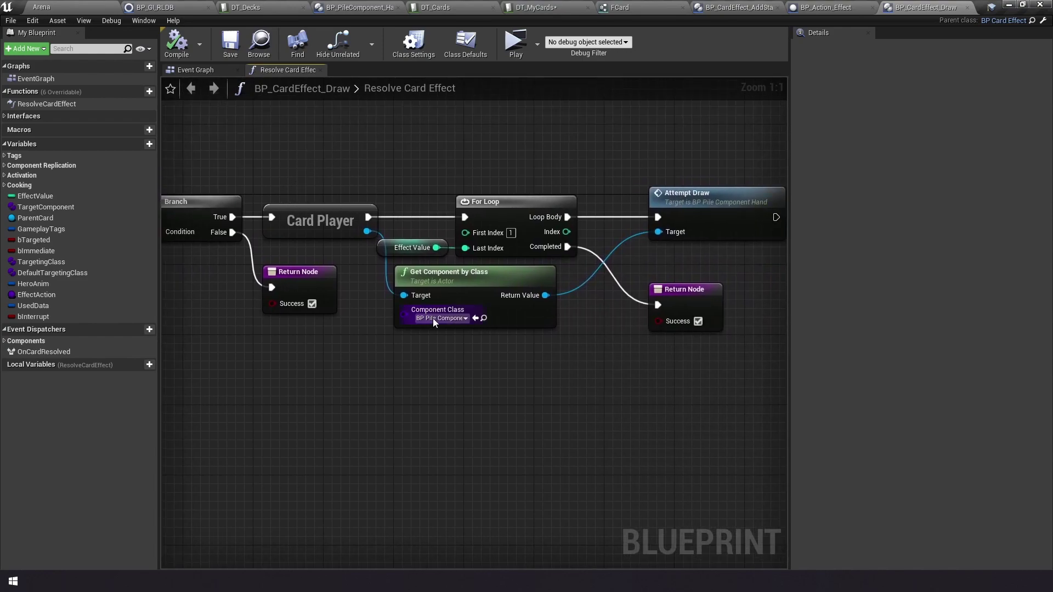
pyautogui.moveTo(319, 338); pyautogui.dragTo(437, 325, button='right')
pyautogui.scroll(-2, 518, 365)
pyautogui.moveTo(241, 316); pyautogui.dragTo(237, 273)
pyautogui.moveTo(430, 350); pyautogui.dragTo(395, 336, button='right')
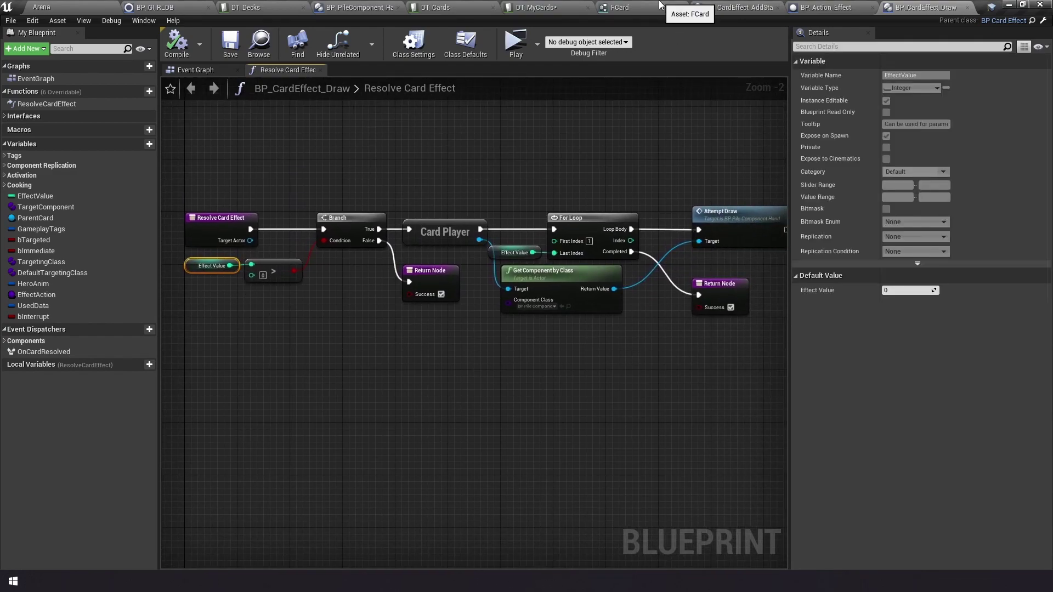
# In DT_MyCards, set the draw effect's Targeting to BP_Targeting_CardPlayer and its EffectValue to 2.
pyautogui.click(553, 5)
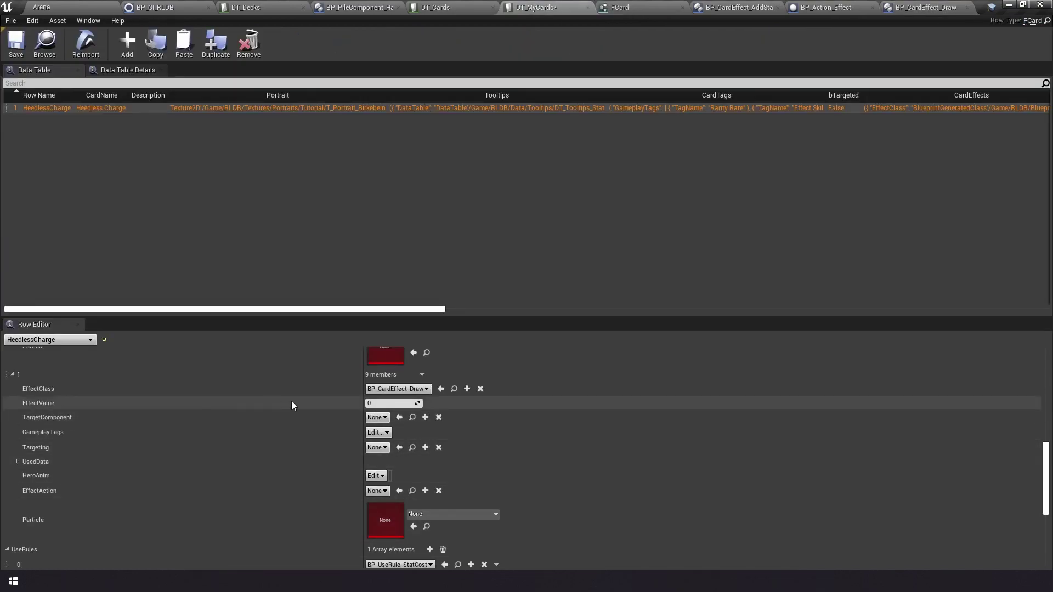
pyautogui.click(378, 418)
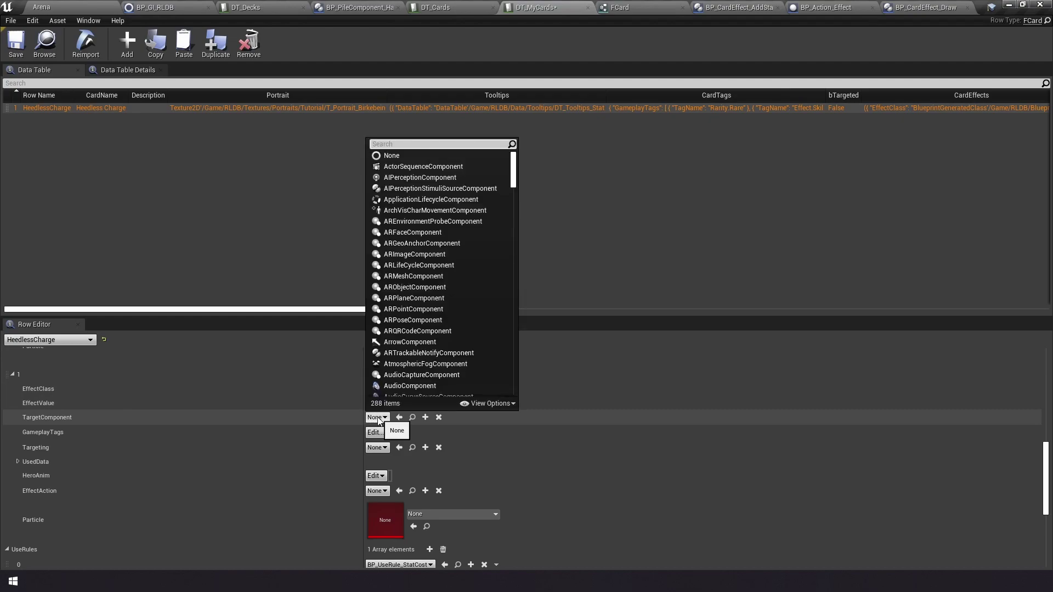
pyautogui.click(377, 418)
pyautogui.click(379, 448)
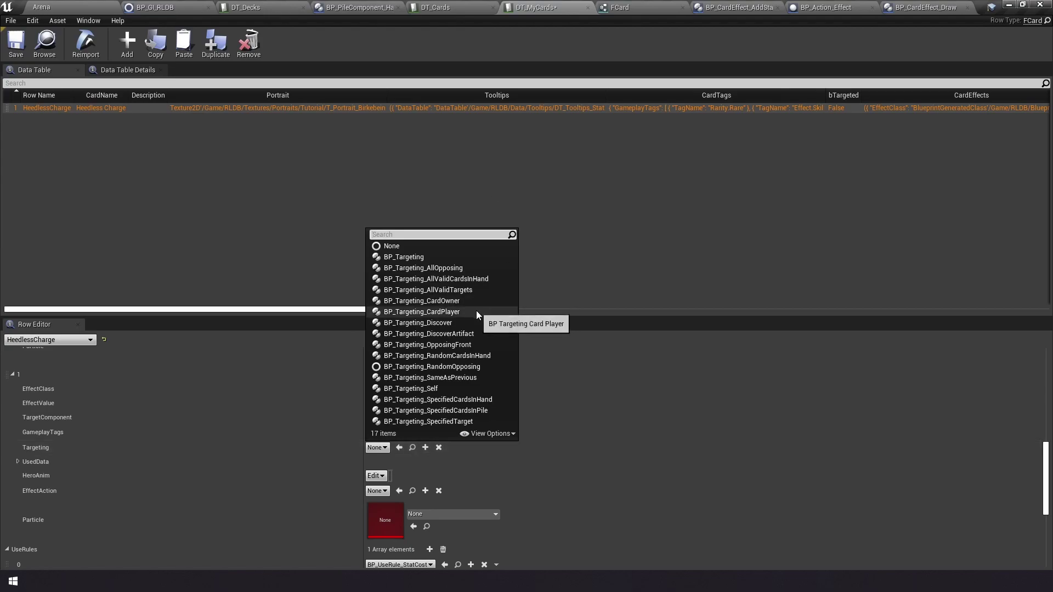
pyautogui.click(447, 313)
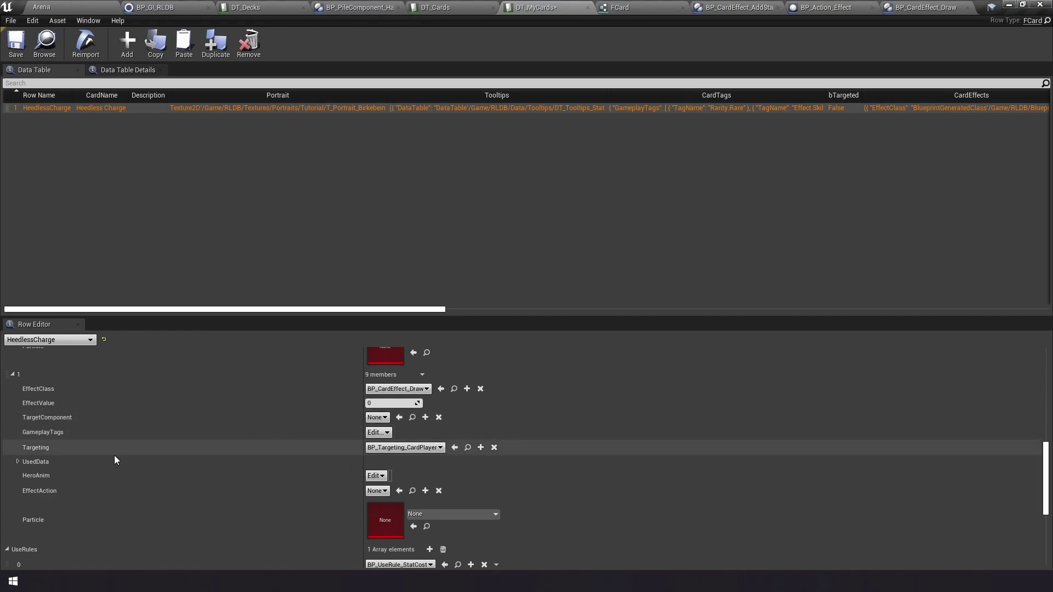
pyautogui.click(382, 403)
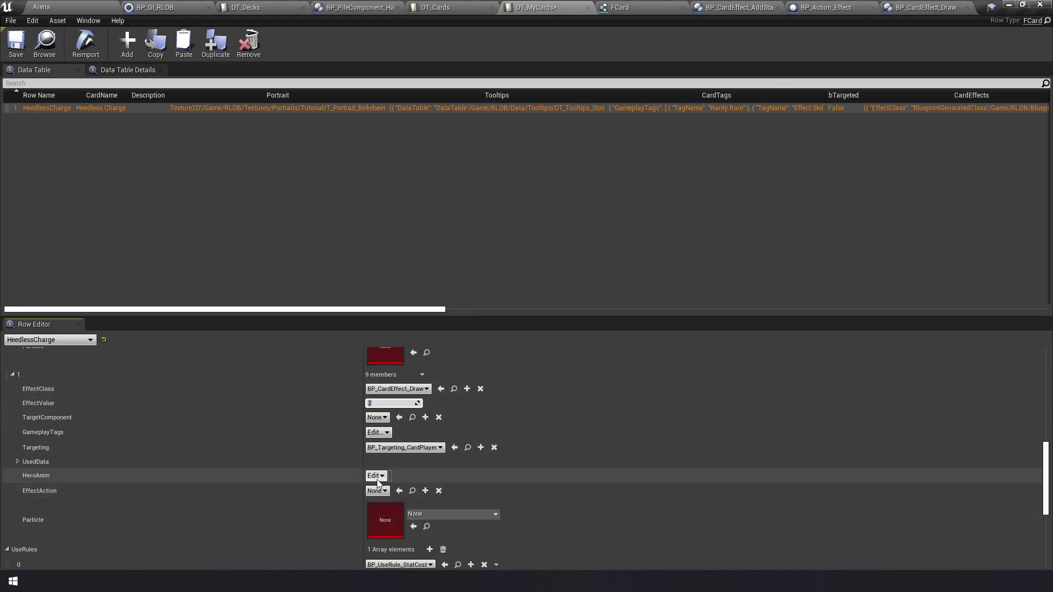
# Review the remaining settings of HeedlessCharge's draw effect, including HeroAnim, EffectAction and Particle.
pyautogui.scroll(3, 278, 430)
pyautogui.scroll(-2, 121, 371)
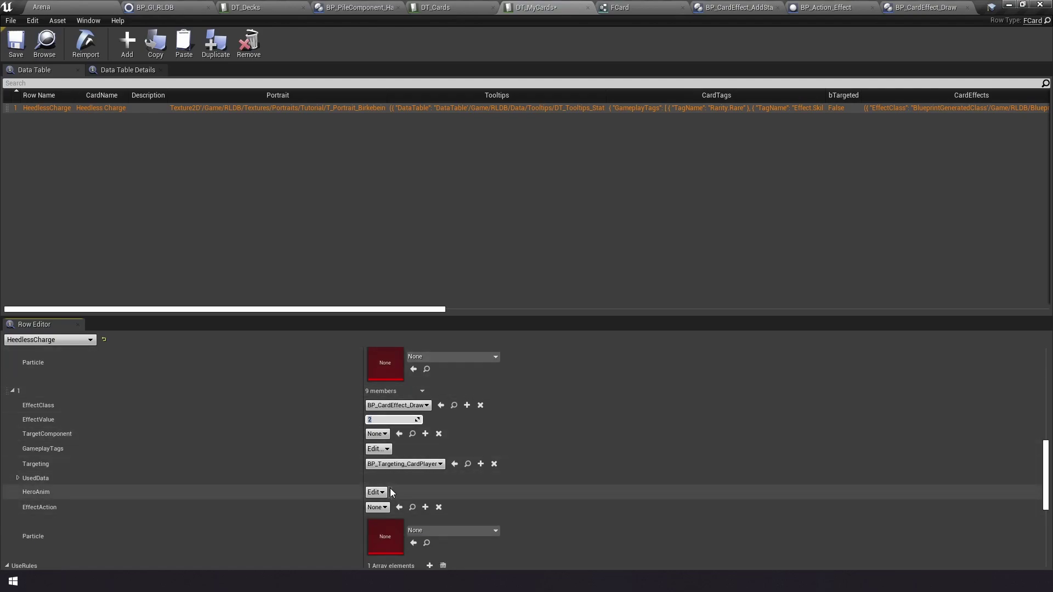
pyautogui.scroll(1, 344, 465)
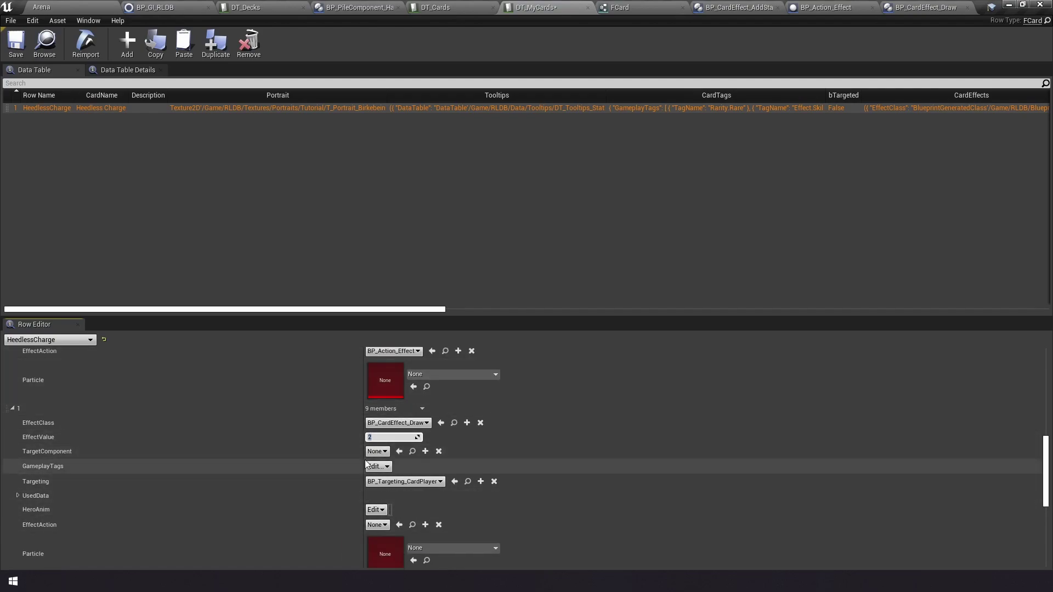
pyautogui.scroll(-5, 346, 384)
pyautogui.scroll(5, 258, 464)
pyautogui.scroll(-1, 247, 465)
pyautogui.scroll(-3, 254, 442)
pyautogui.scroll(3, 230, 439)
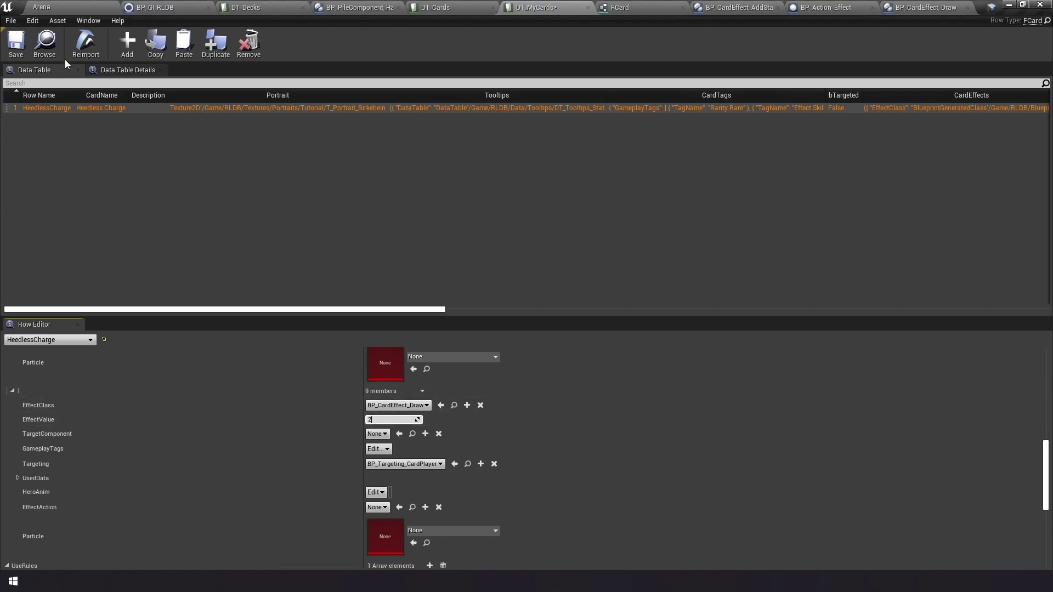
# Save DT_MyCards and test the Heedless Charge card by playing it in an Arena preview.
pyautogui.click(16, 55)
pyautogui.click(83, 6)
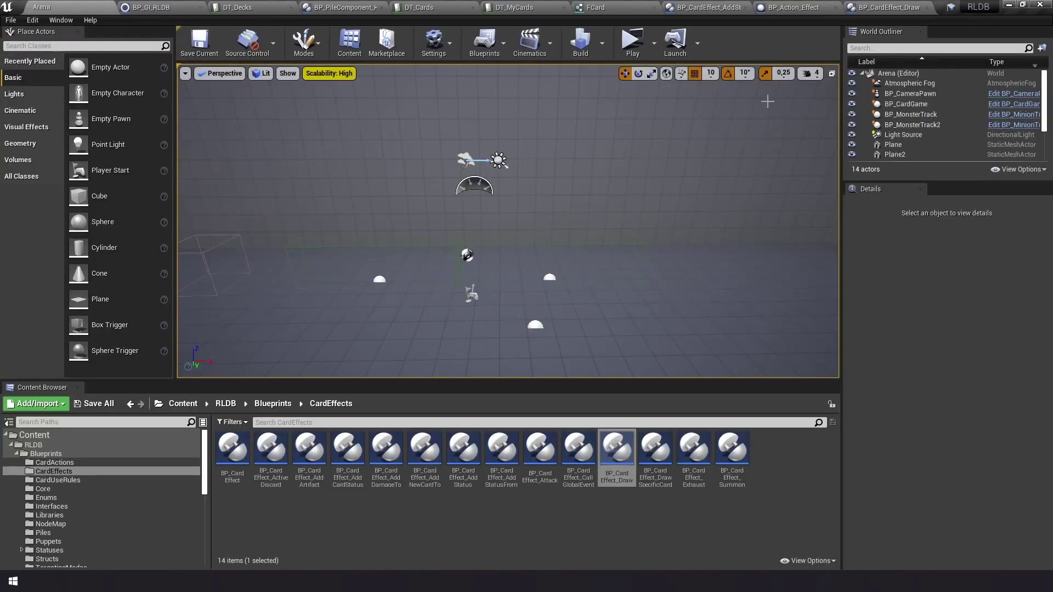
pyautogui.click(632, 52)
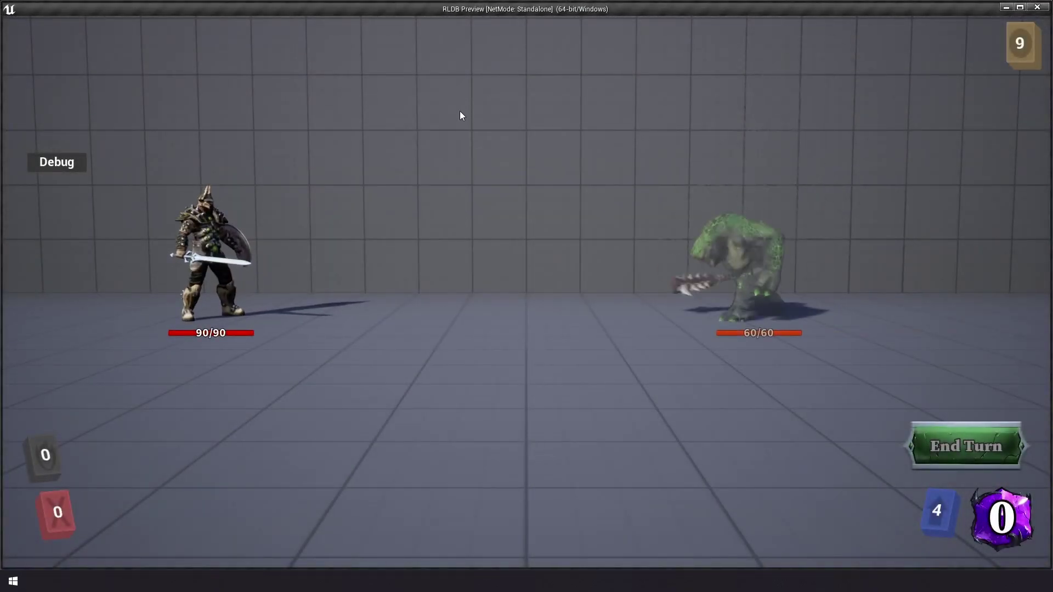
pyautogui.moveTo(430, 403); pyautogui.dragTo(452, 189)
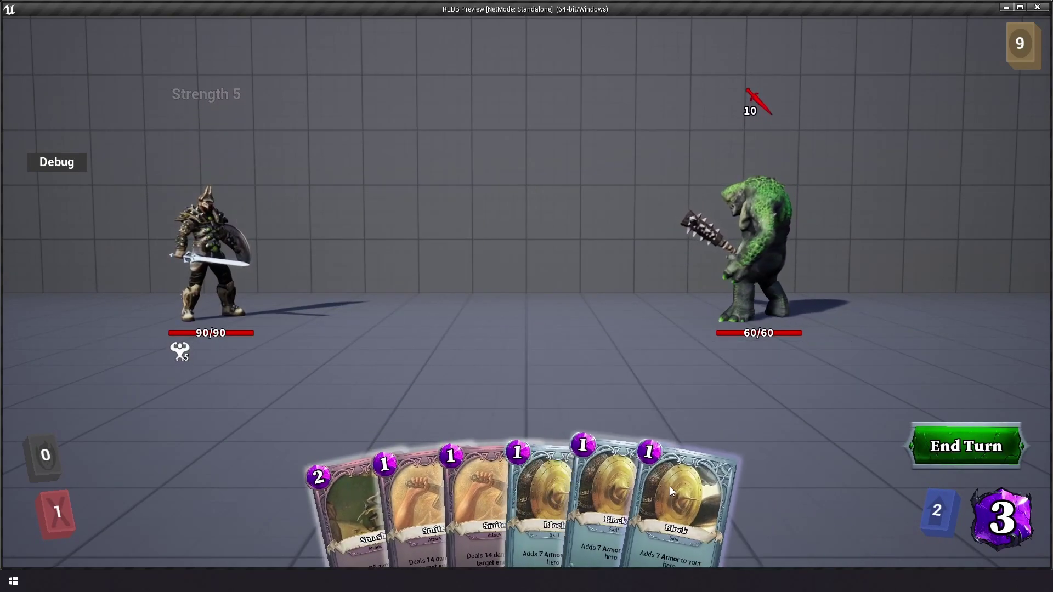
pyautogui.click(1038, 8)
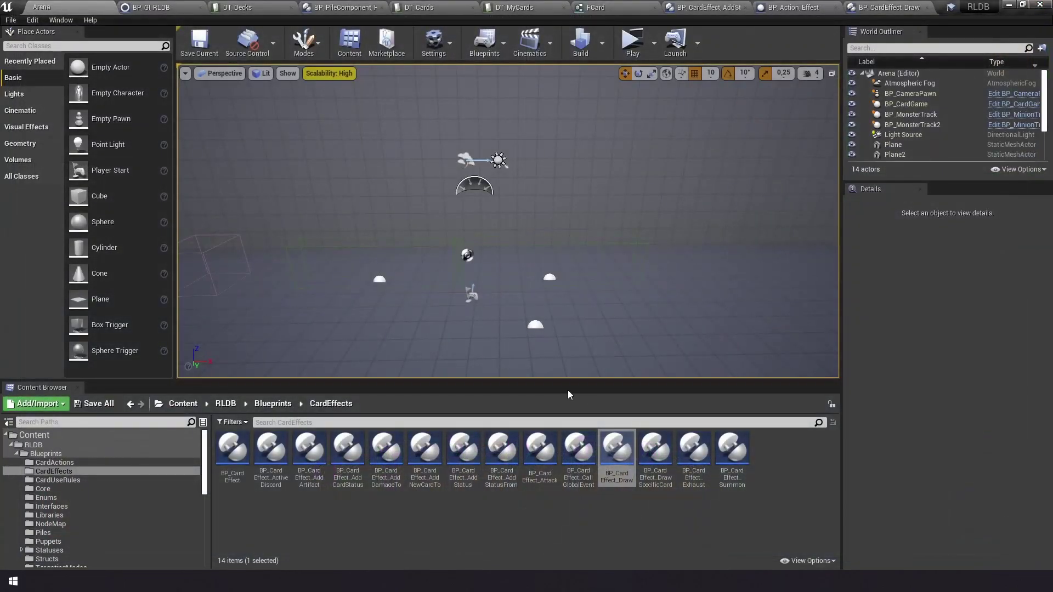
pyautogui.click(817, 502)
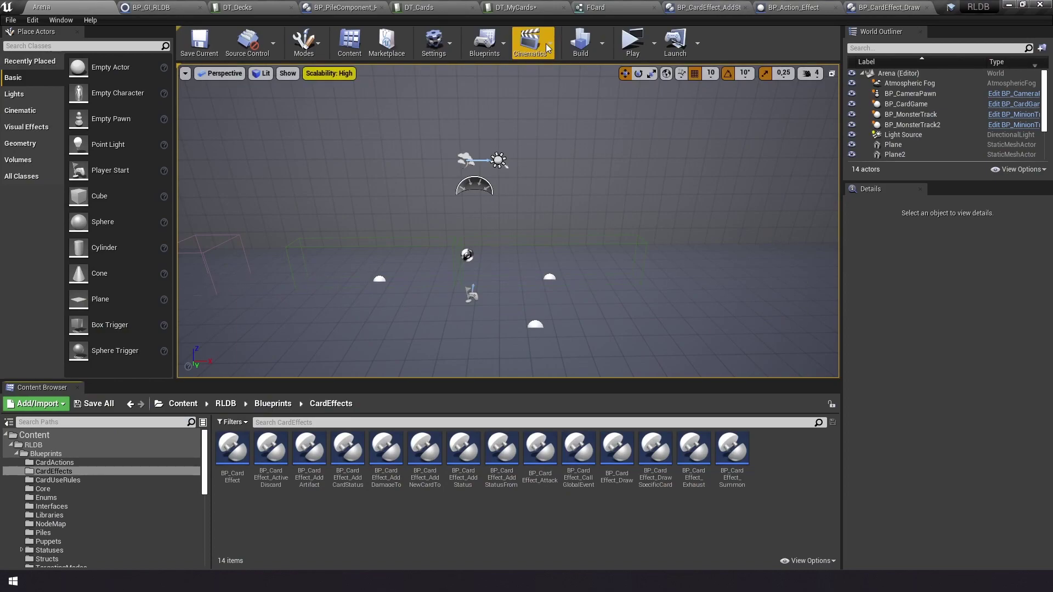
# Return to DT_MyCards and examine the UseRules and UseCosts settings of the HeedlessCharge row.
pyautogui.click(522, 5)
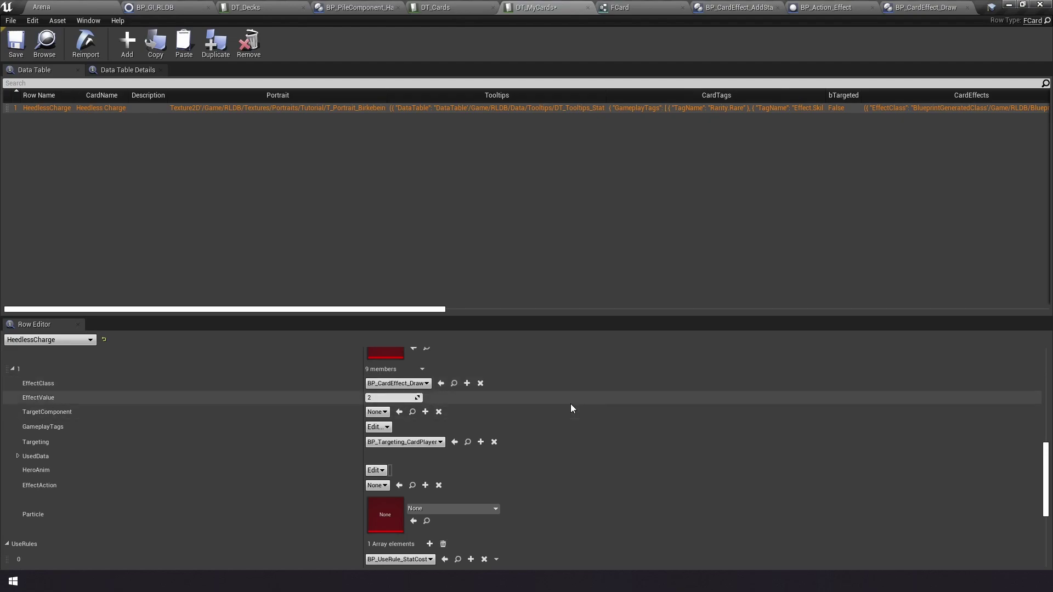
pyautogui.scroll(-2, 586, 404)
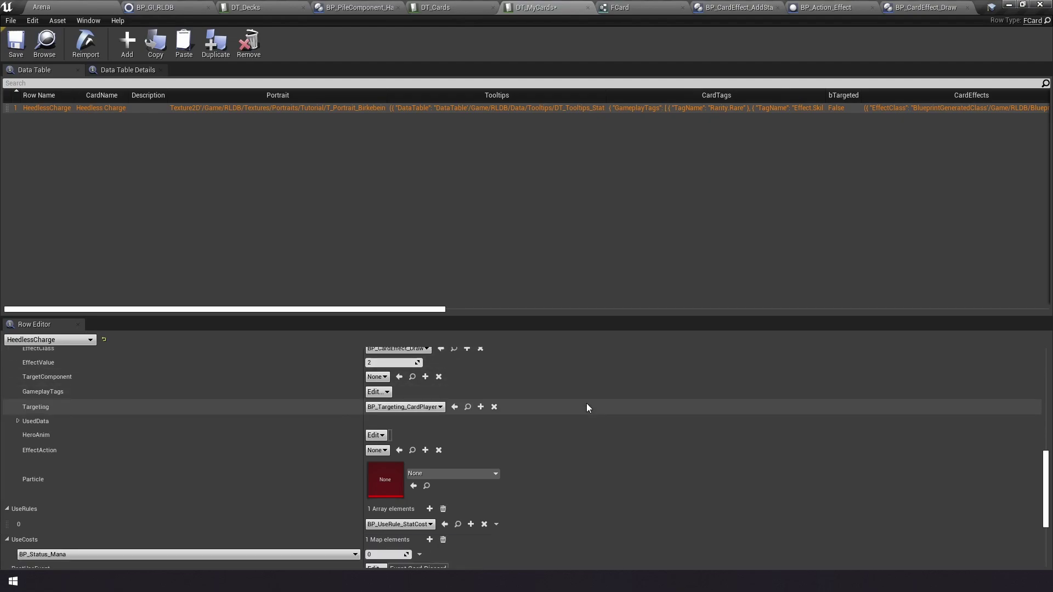
pyautogui.scroll(-2, 587, 404)
pyautogui.scroll(-3, 587, 406)
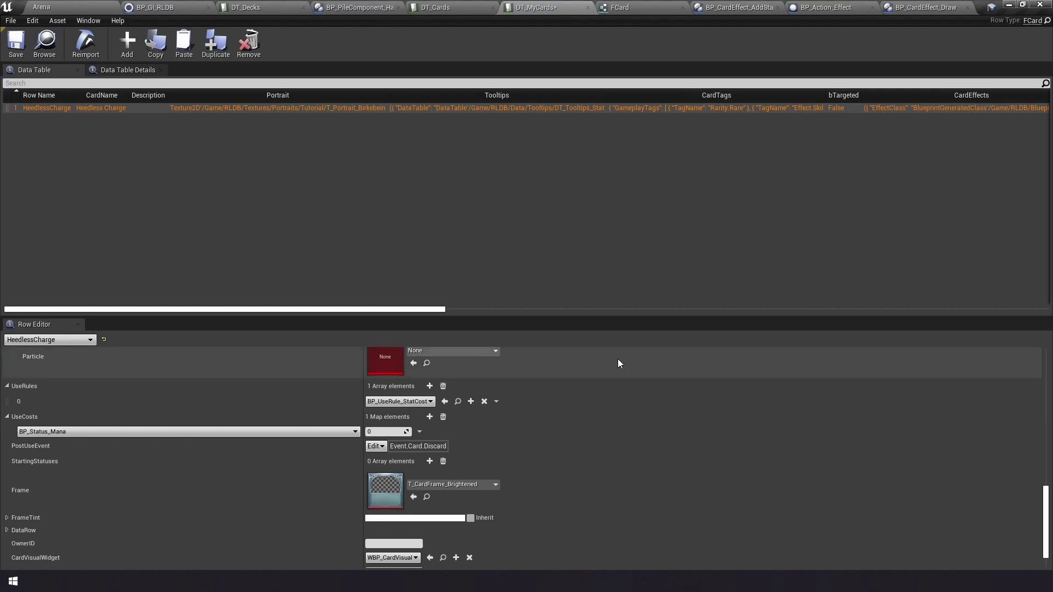
pyautogui.scroll(-1, 666, 394)
pyautogui.scroll(1, 666, 394)
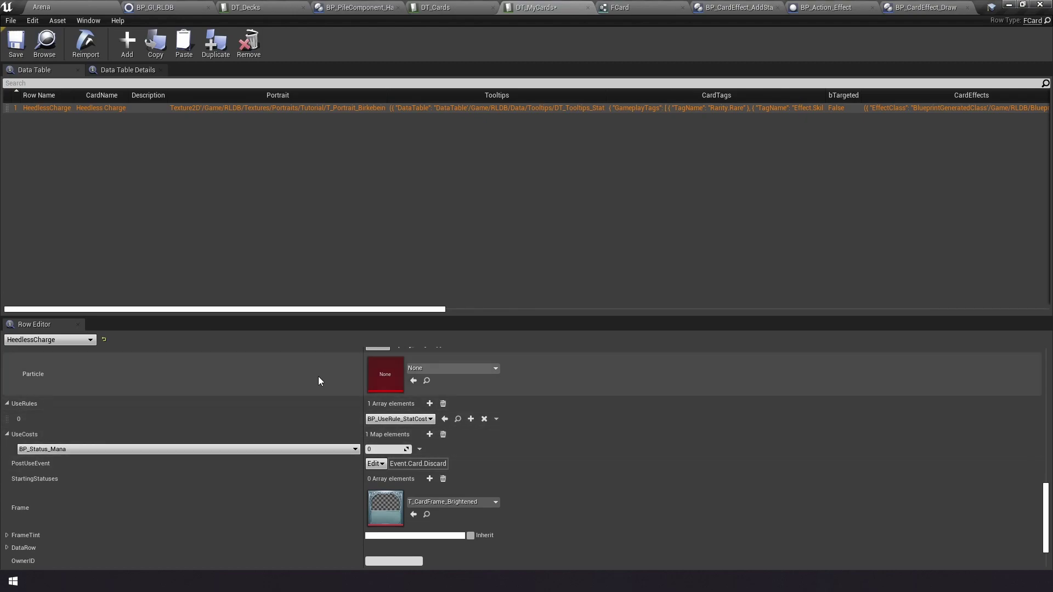
pyautogui.scroll(1, 548, 422)
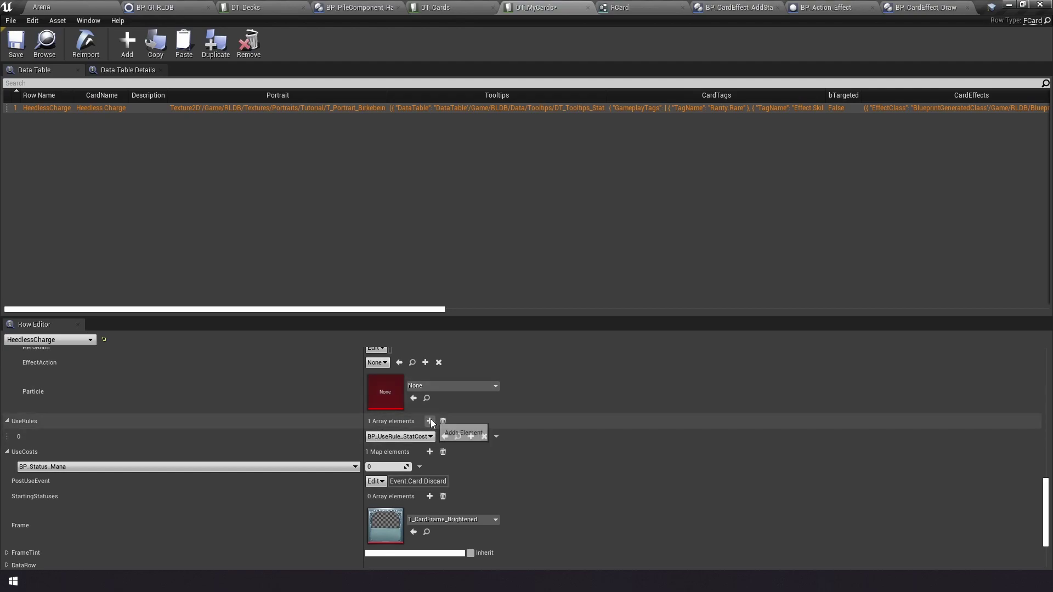
# Try adding a second UseRules element to HeedlessCharge and examine the available rule classes.
pyautogui.click(430, 421)
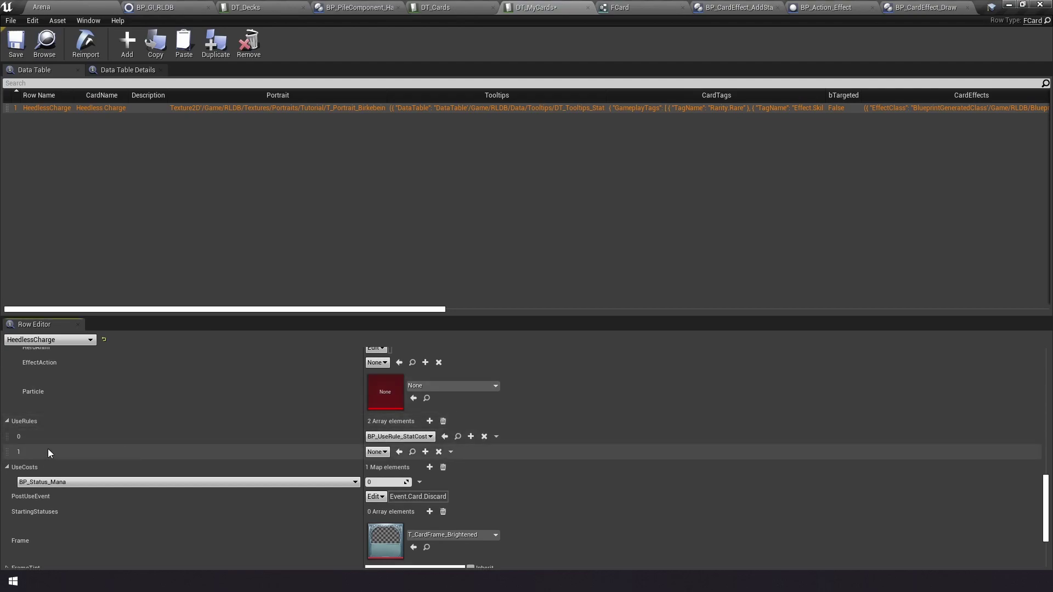
pyautogui.click(374, 455)
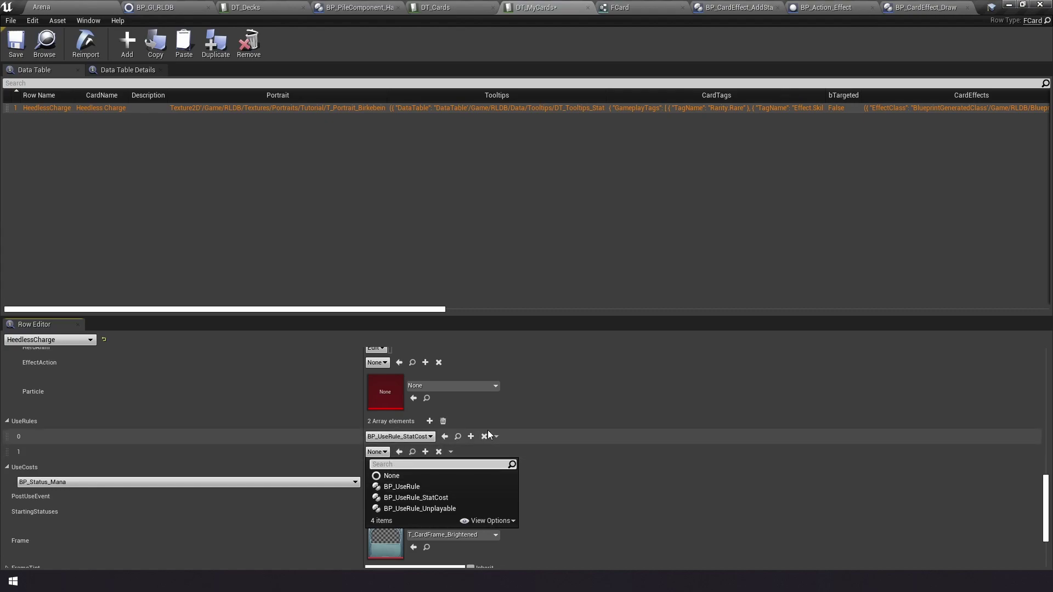
pyautogui.click(377, 452)
pyautogui.click(452, 452)
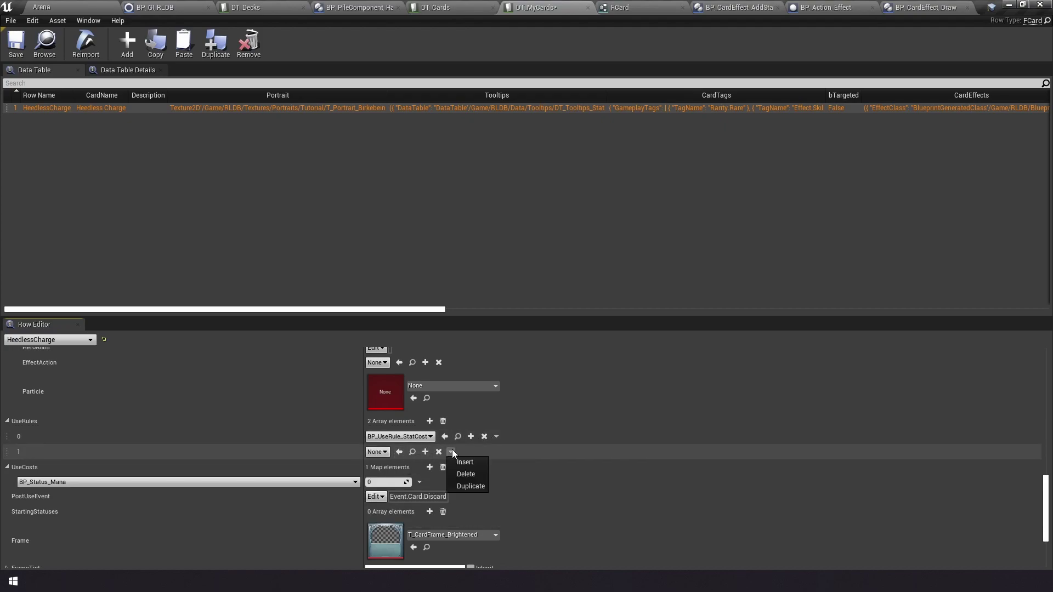
pyautogui.click(469, 475)
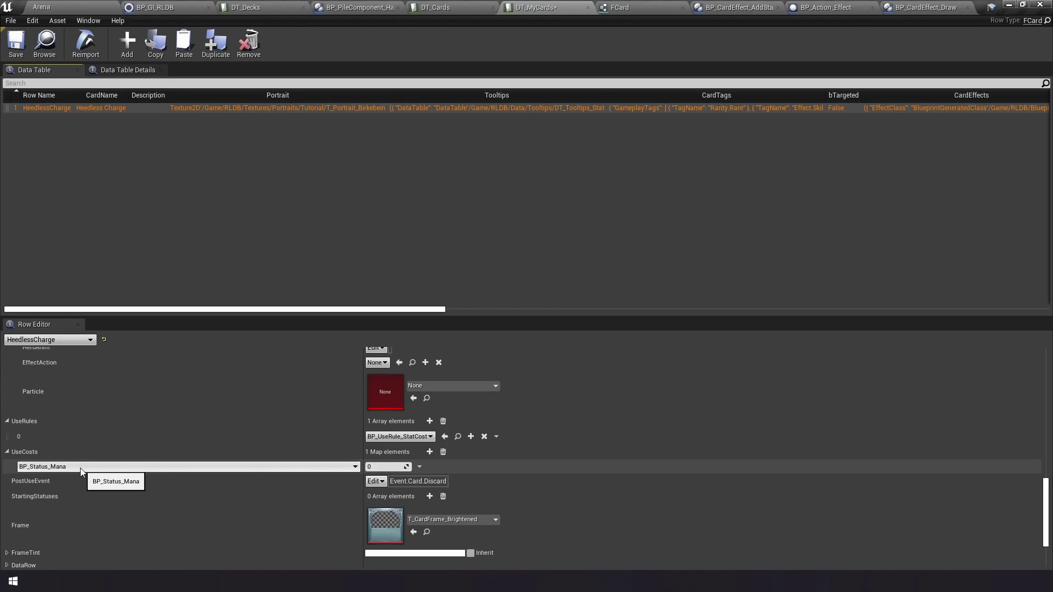
# Set HeedlessCharge's BP_Status_Mana use cost to 1 and test playing the card in an Arena preview.
pyautogui.click(391, 467)
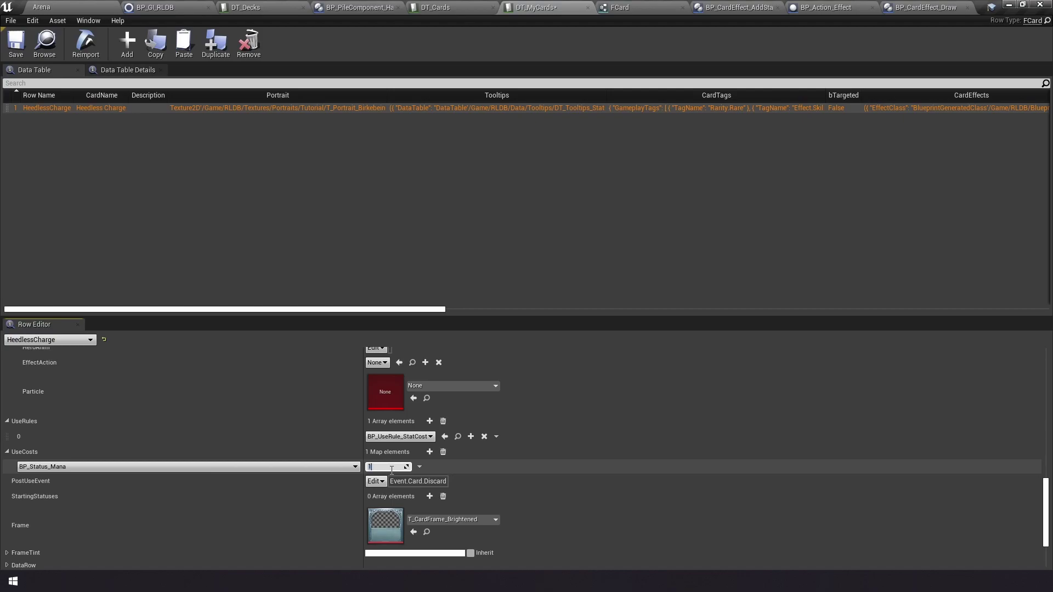
pyautogui.click(49, 6)
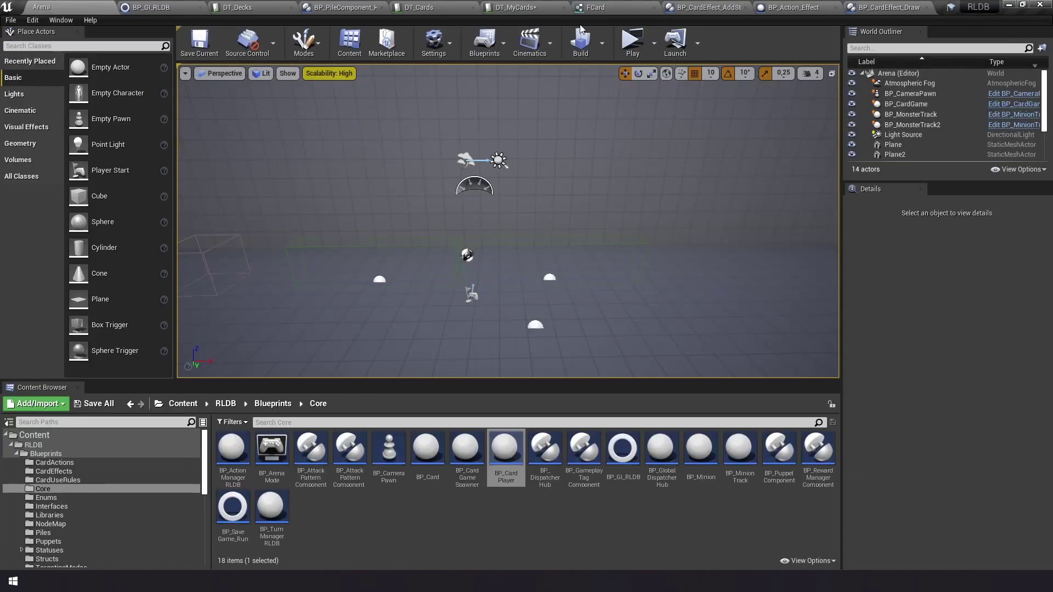
pyautogui.click(626, 40)
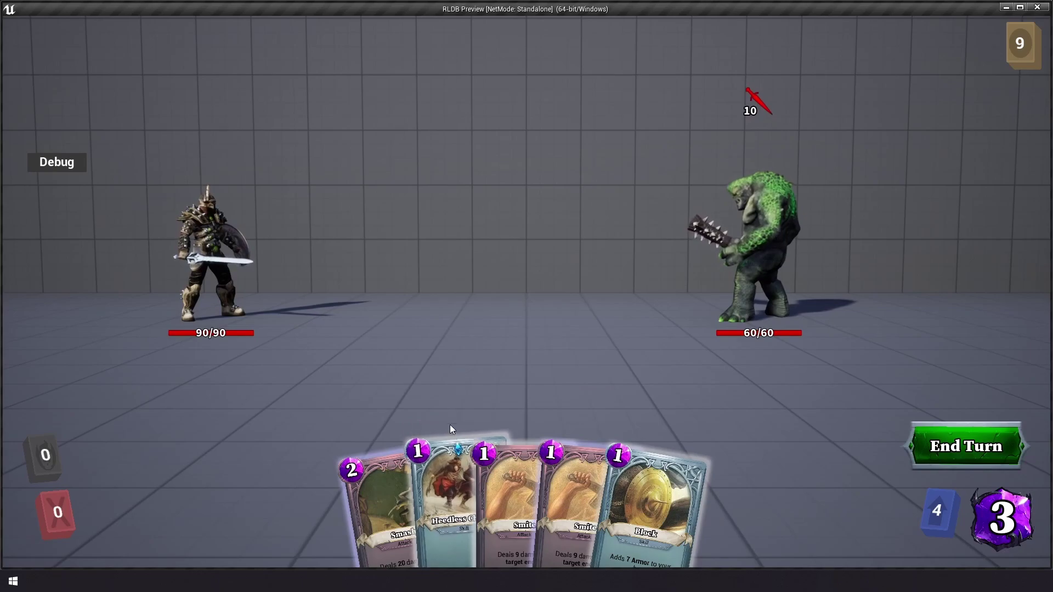
pyautogui.moveTo(456, 502)
pyautogui.mouseDown()
pyautogui.moveTo(426, 425)
pyautogui.moveTo(472, 488)
pyautogui.mouseUp()
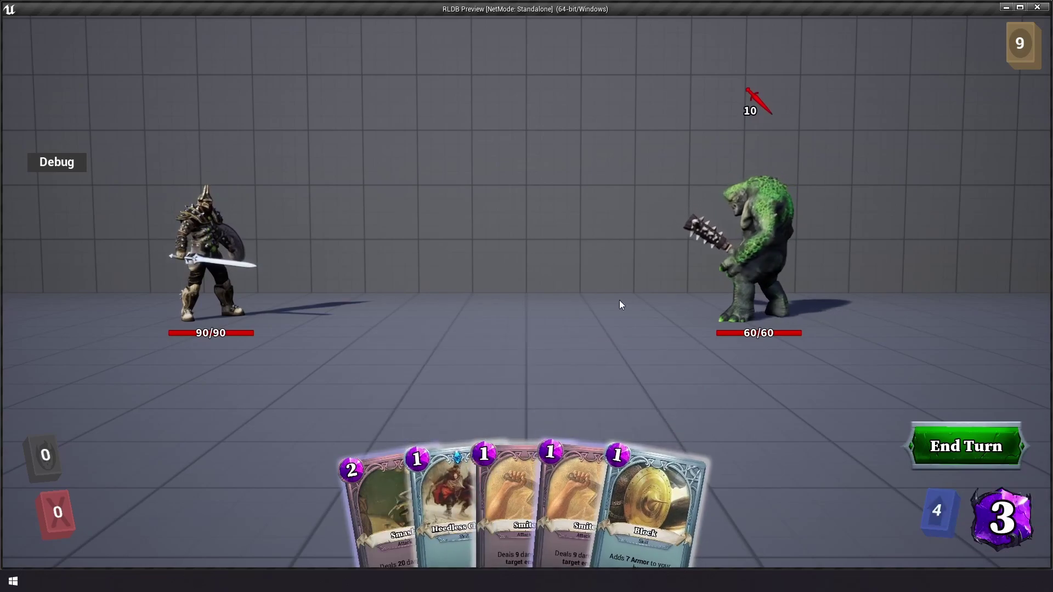
pyautogui.moveTo(463, 506); pyautogui.dragTo(481, 196)
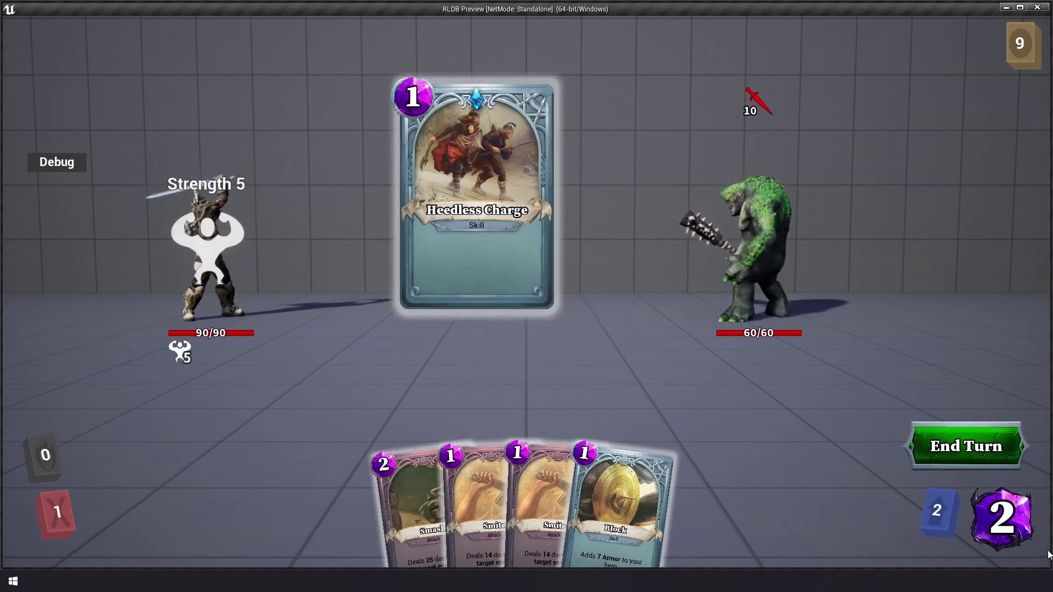
pyautogui.click(1037, 7)
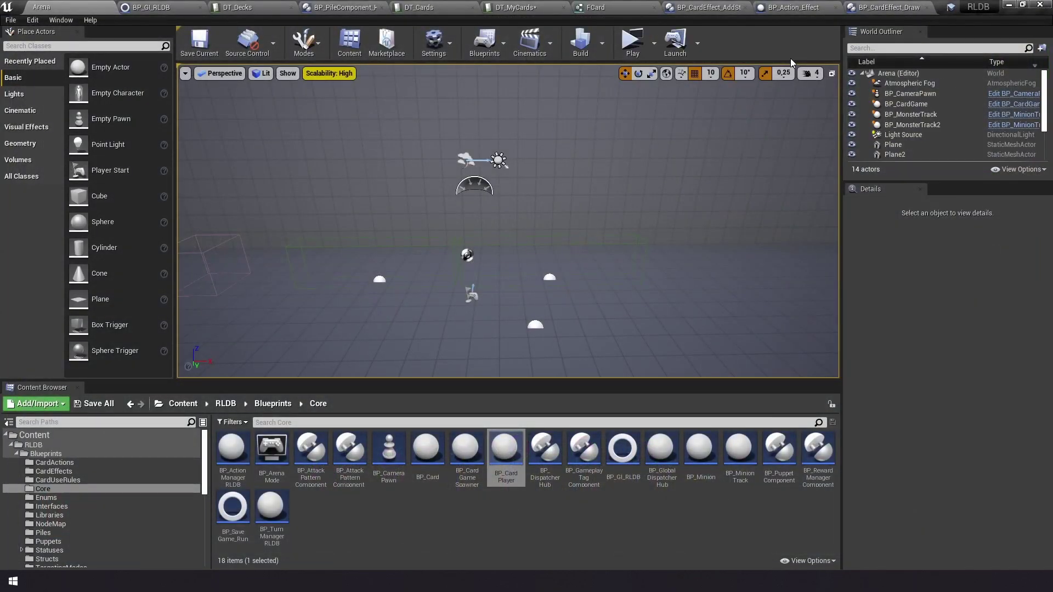
# Review both HeedlessCharge card effects and the use rules, costs and post-use settings in DT_MyCards.
pyautogui.click(521, 11)
pyautogui.scroll(-2, 293, 517)
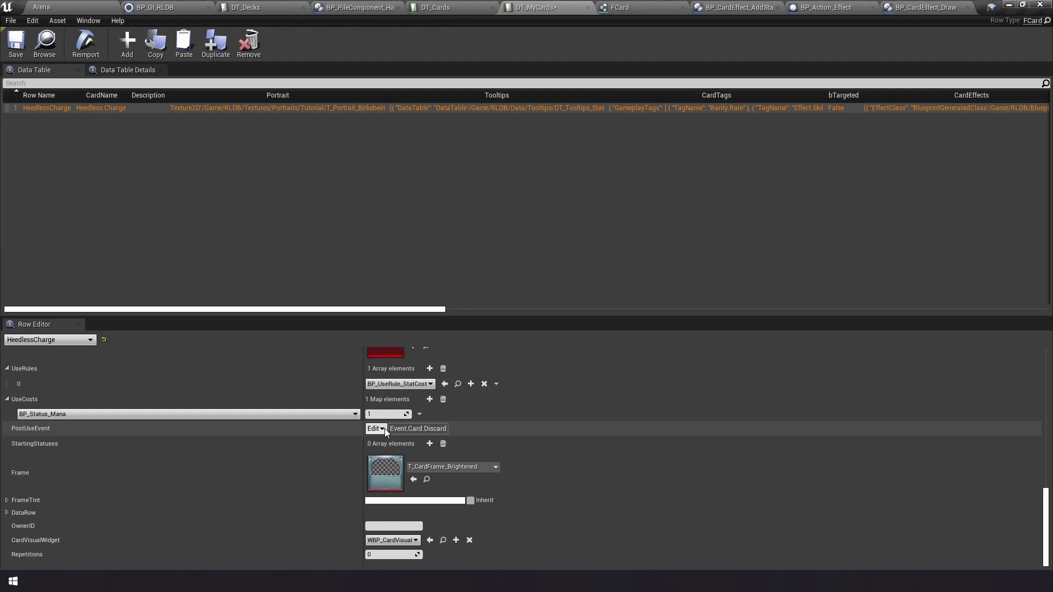
pyautogui.scroll(10, 386, 429)
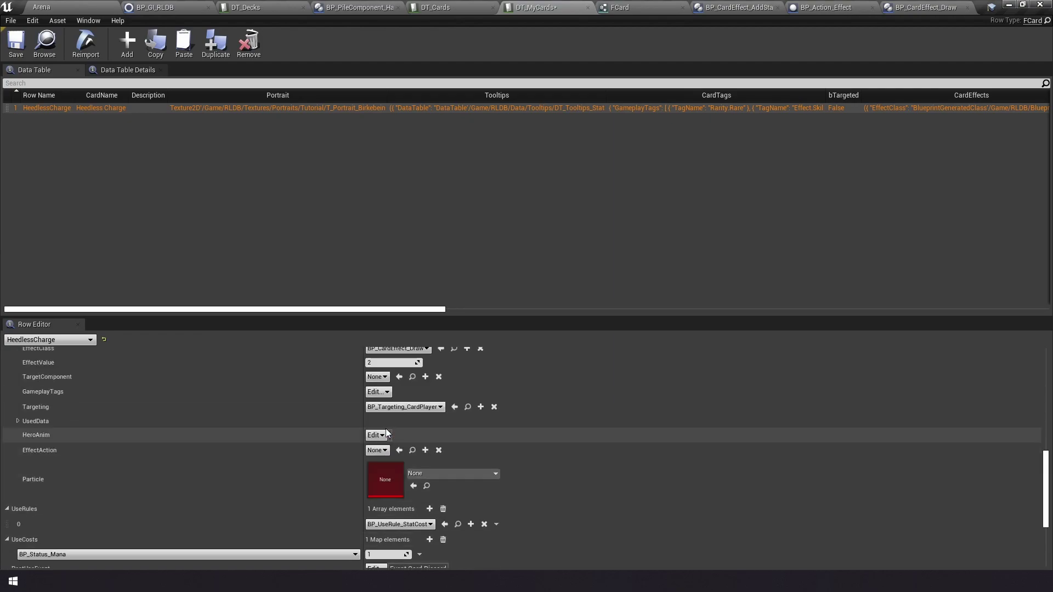
pyautogui.scroll(2, 167, 461)
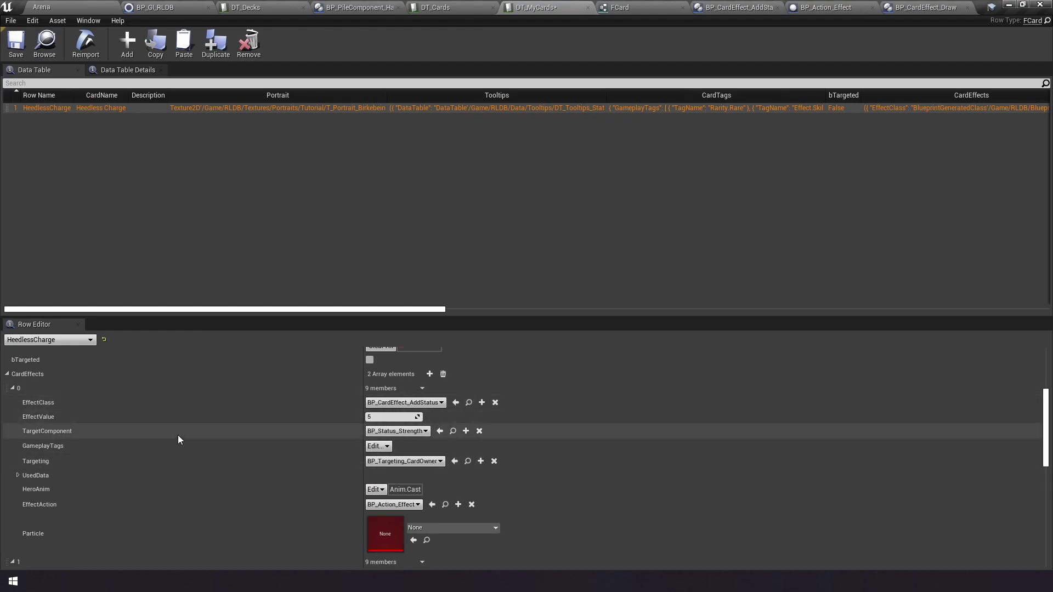
pyautogui.scroll(-4, 179, 438)
pyautogui.scroll(-4, 170, 472)
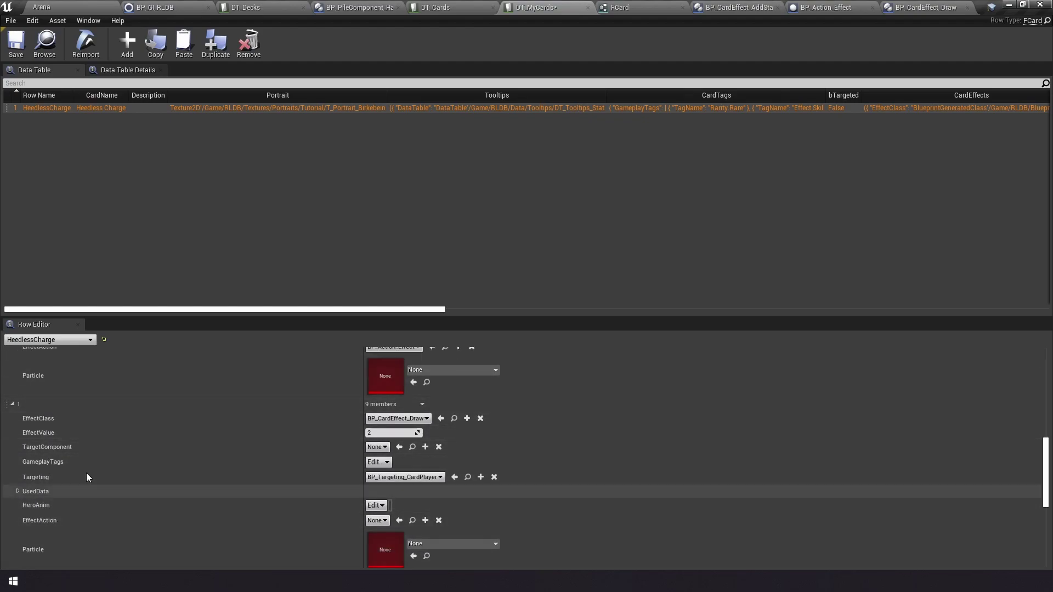
pyautogui.scroll(-4, 156, 446)
pyautogui.scroll(-4, 157, 445)
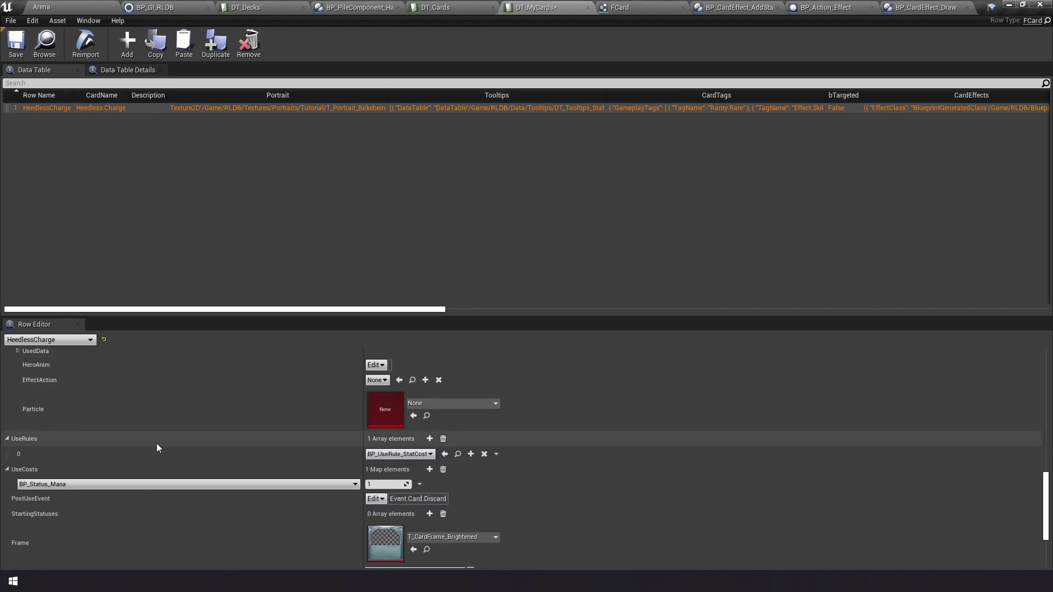
pyautogui.scroll(-4, 156, 443)
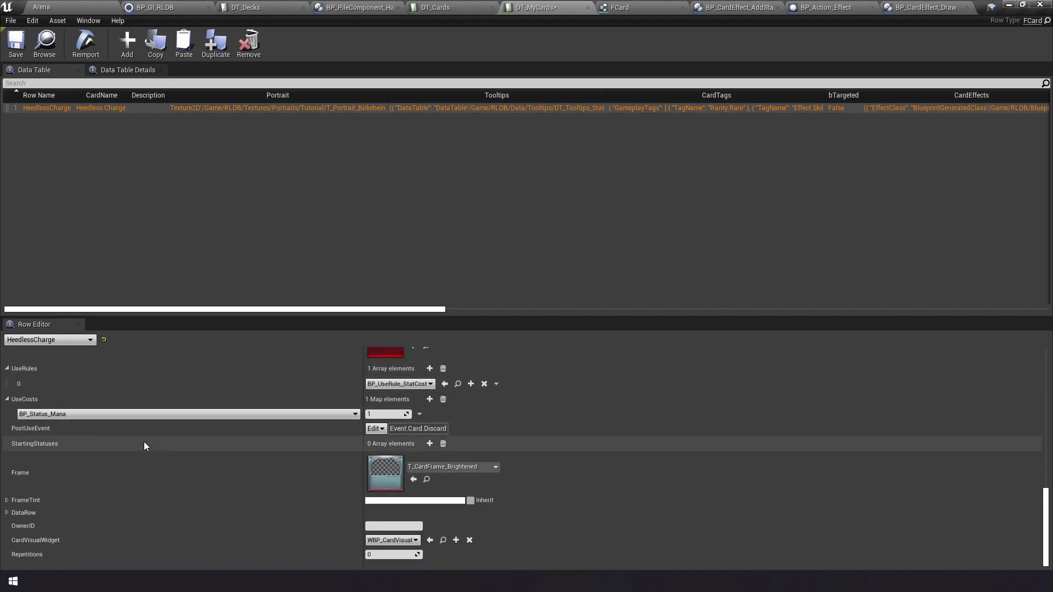
# Set HeedlessCharge's PostUseEvent to Event.Card.Exhaust and save DT_MyCards.
pyautogui.click(384, 427)
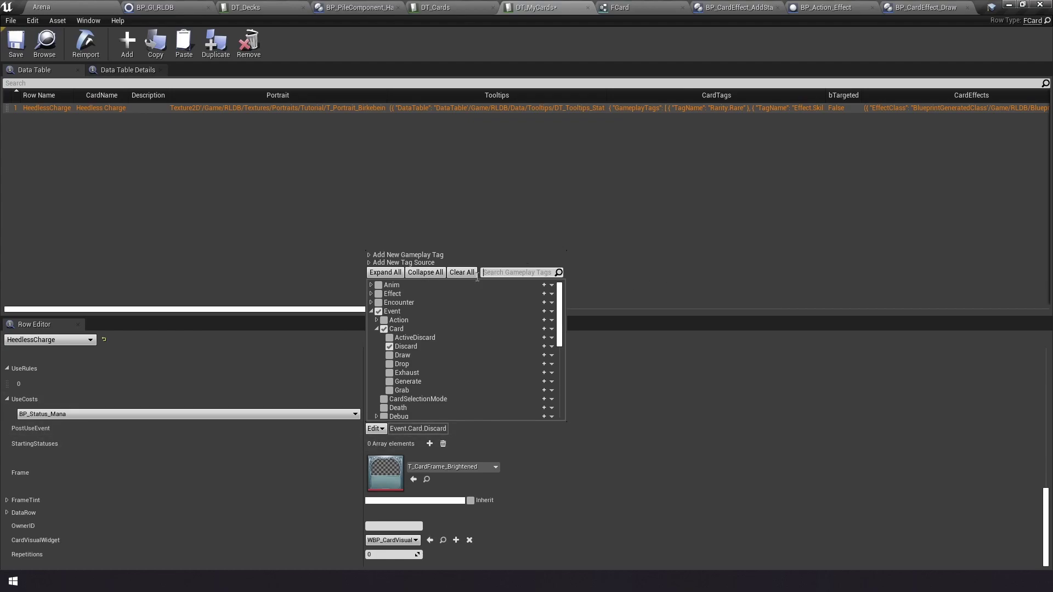
pyautogui.click(379, 432)
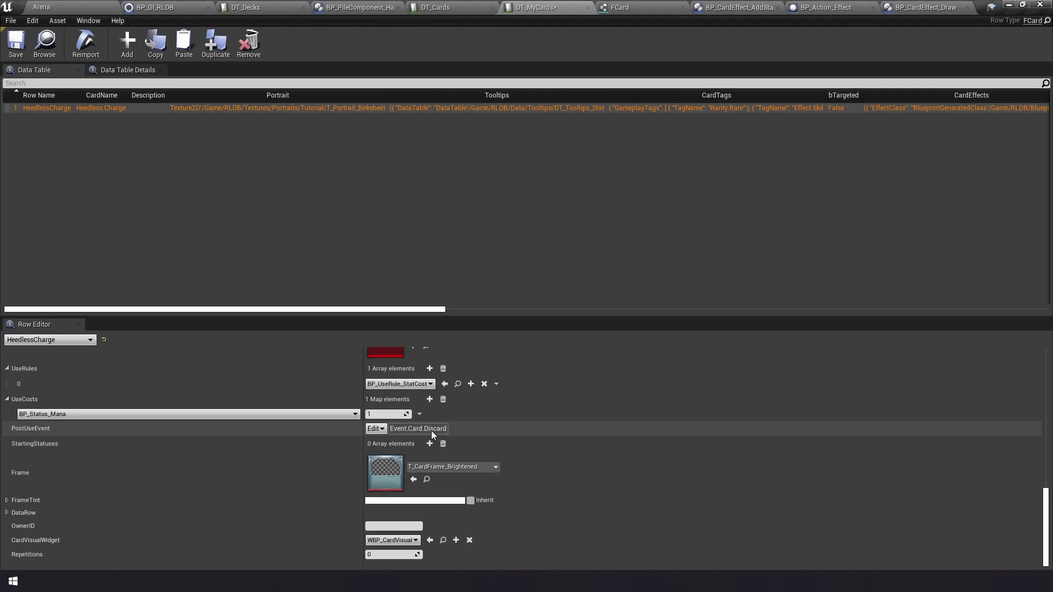
pyautogui.click(379, 429)
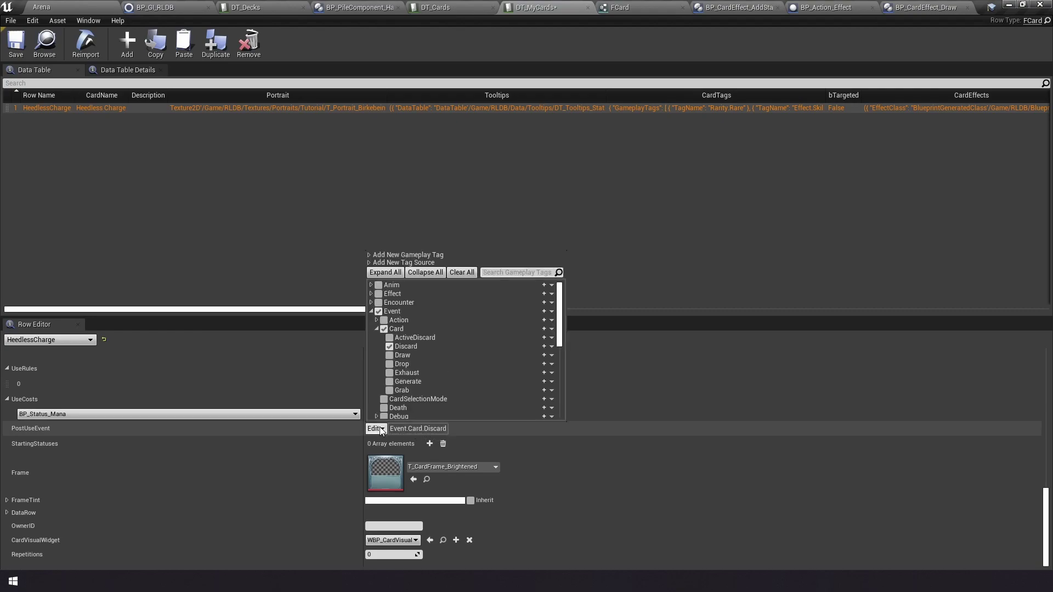
pyautogui.click(390, 373)
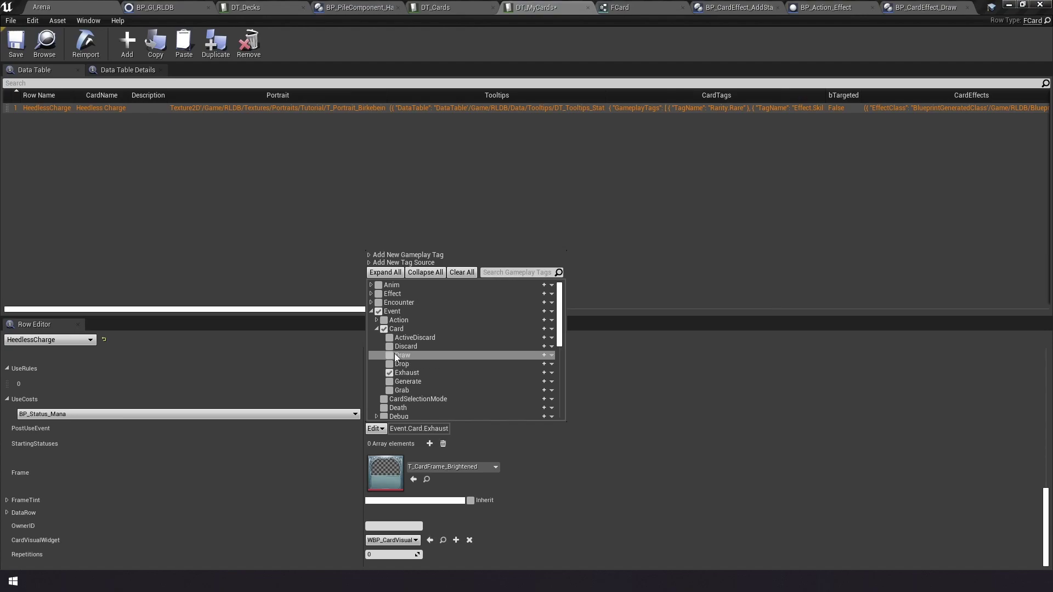
pyautogui.click(15, 44)
# Play Heedless Charge in an Arena preview and inspect the Exhaust Pile.
pyautogui.click(41, 7)
pyautogui.click(634, 43)
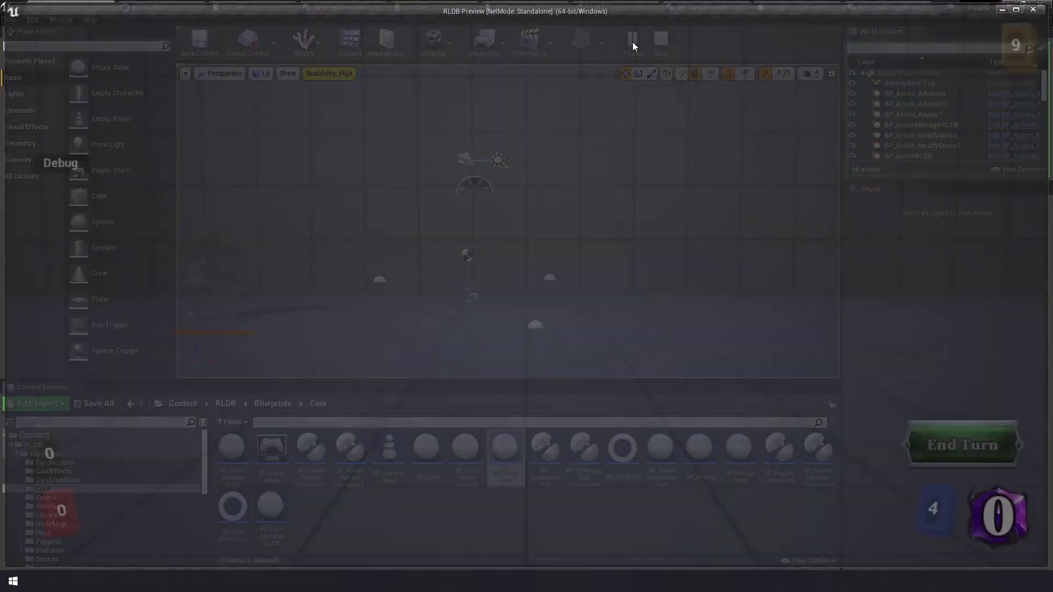
pyautogui.moveTo(447, 494); pyautogui.dragTo(478, 219)
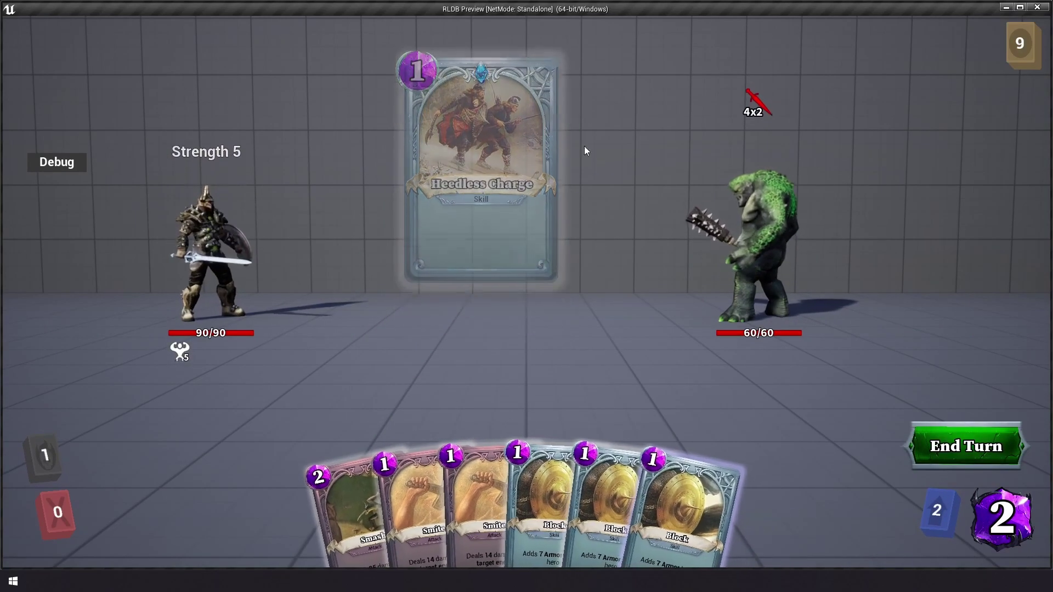
pyautogui.click(48, 456)
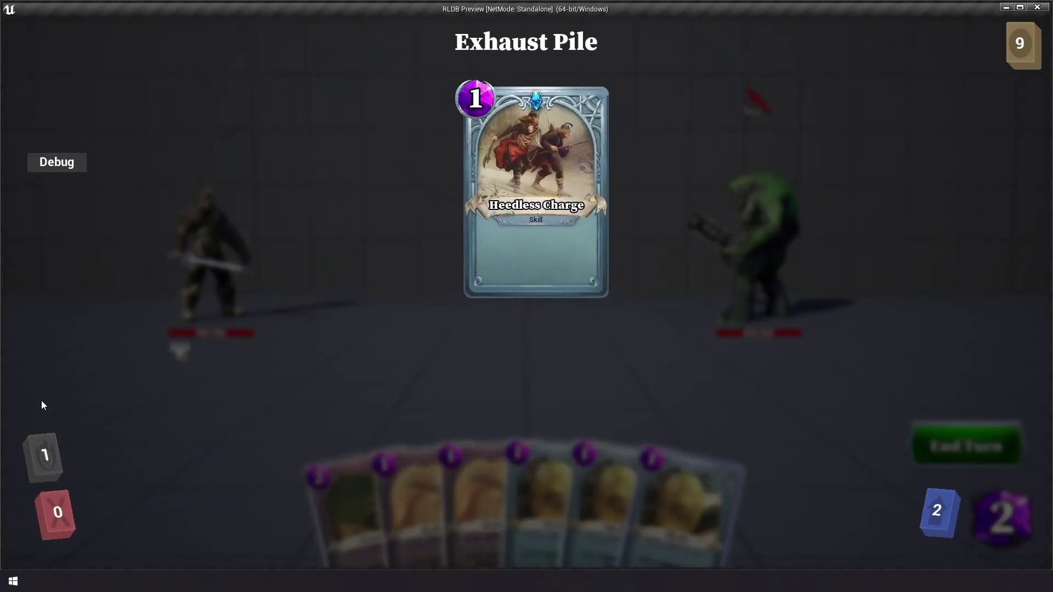
pyautogui.click(42, 453)
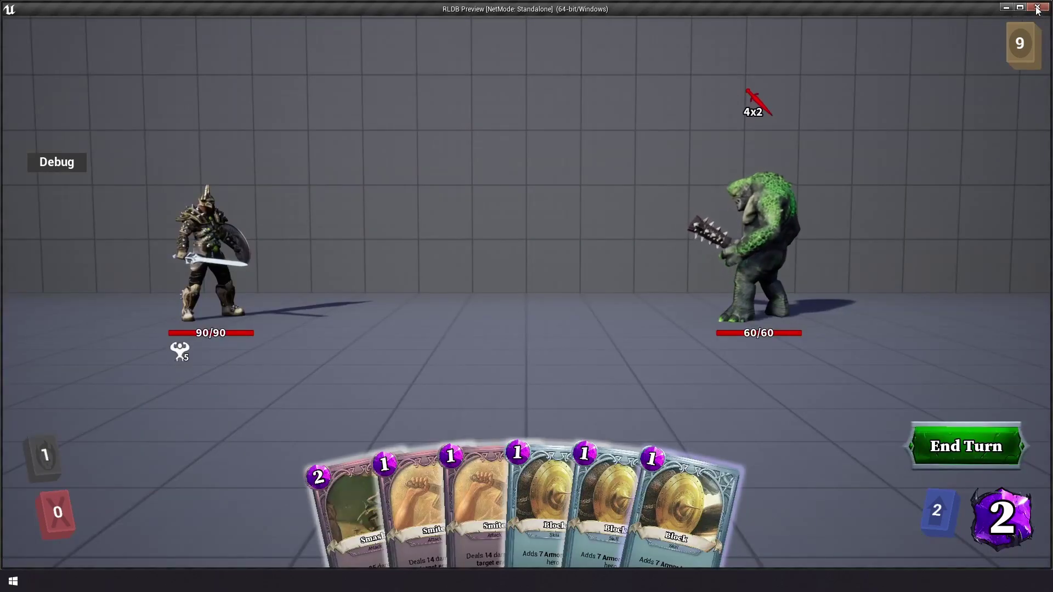
pyautogui.click(1037, 9)
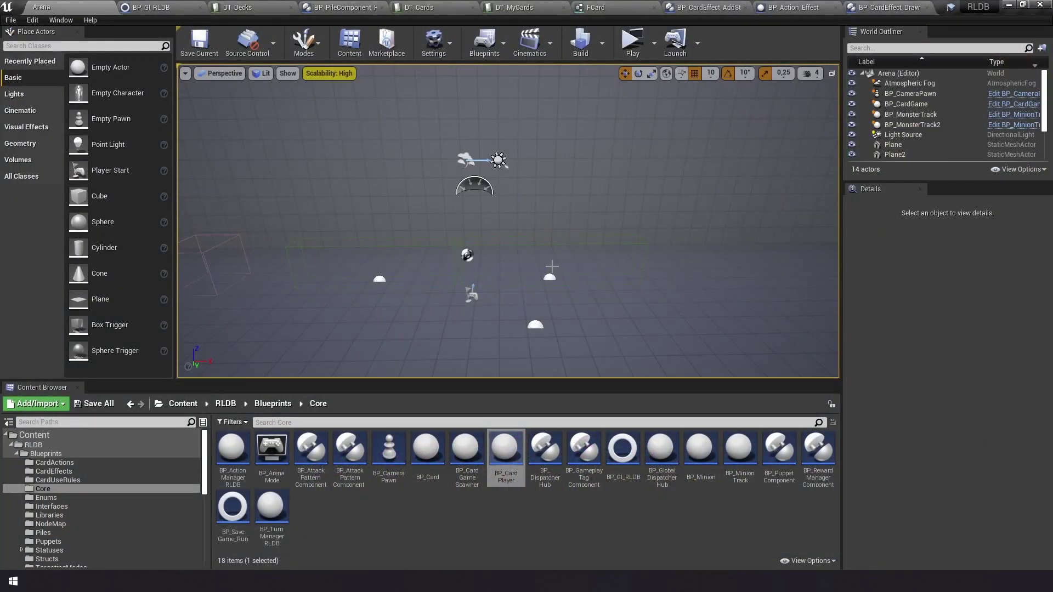
# Return to DT_MyCards and switch HeedlessCharge's PostUseEvent to Event.Card.Discard and back to Event.Card.Exhaust.
pyautogui.click(549, 7)
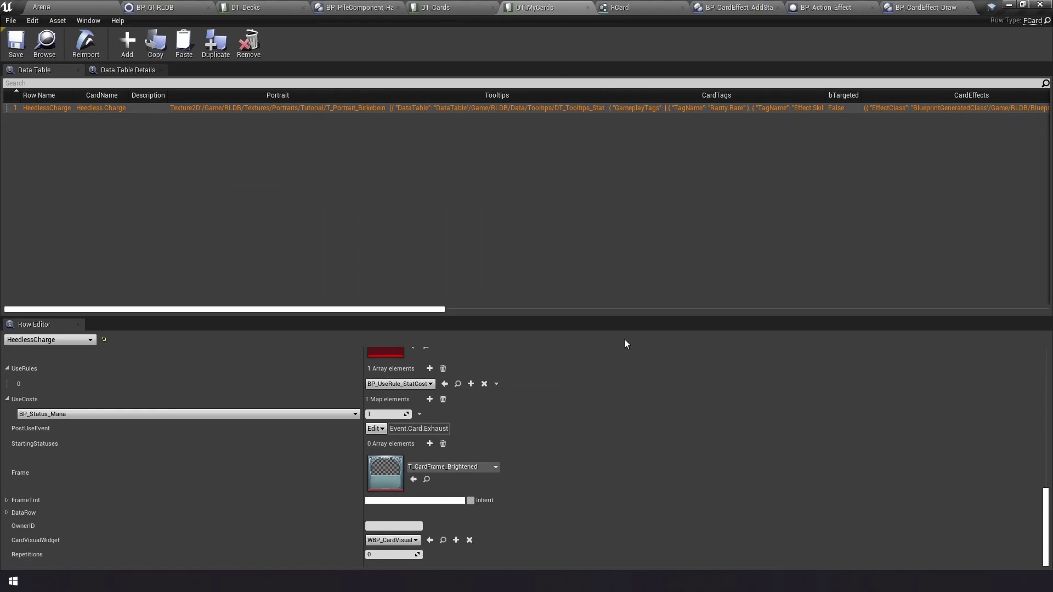
pyautogui.click(372, 429)
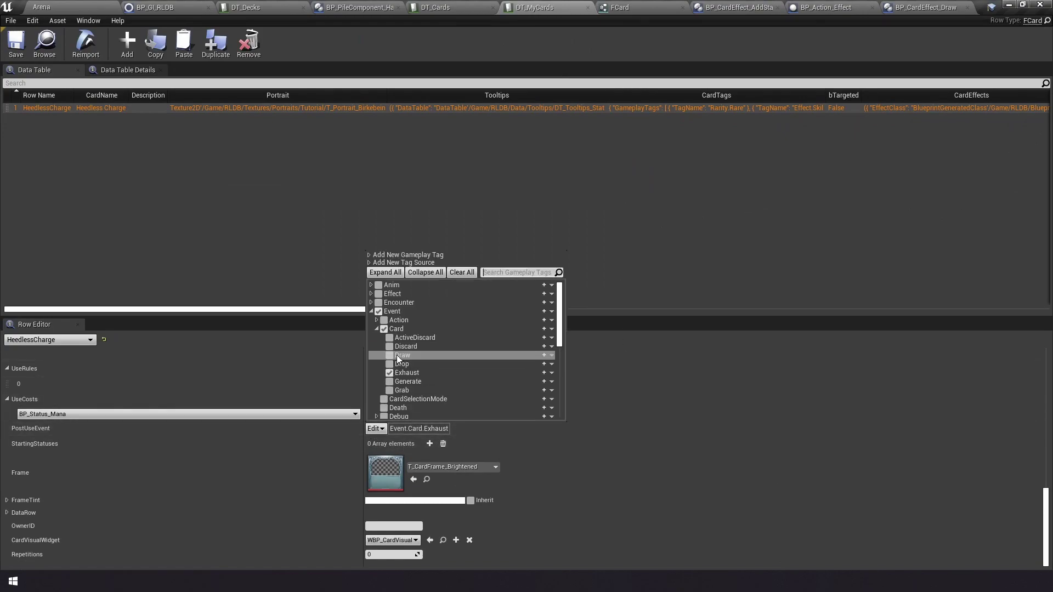
pyautogui.click(389, 347)
pyautogui.click(382, 430)
pyautogui.click(375, 429)
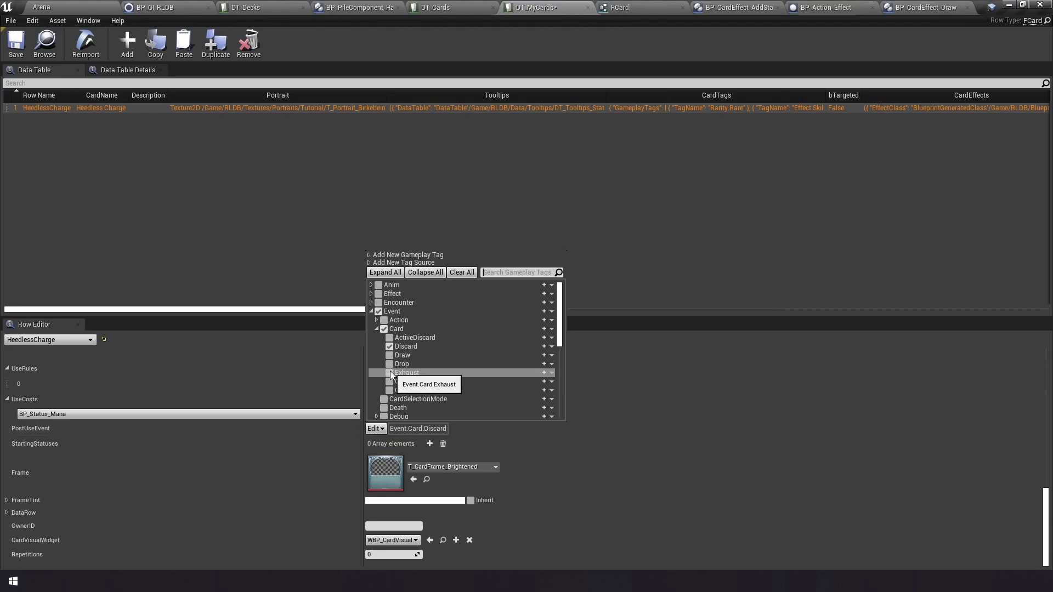
pyautogui.click(389, 373)
pyautogui.click(374, 430)
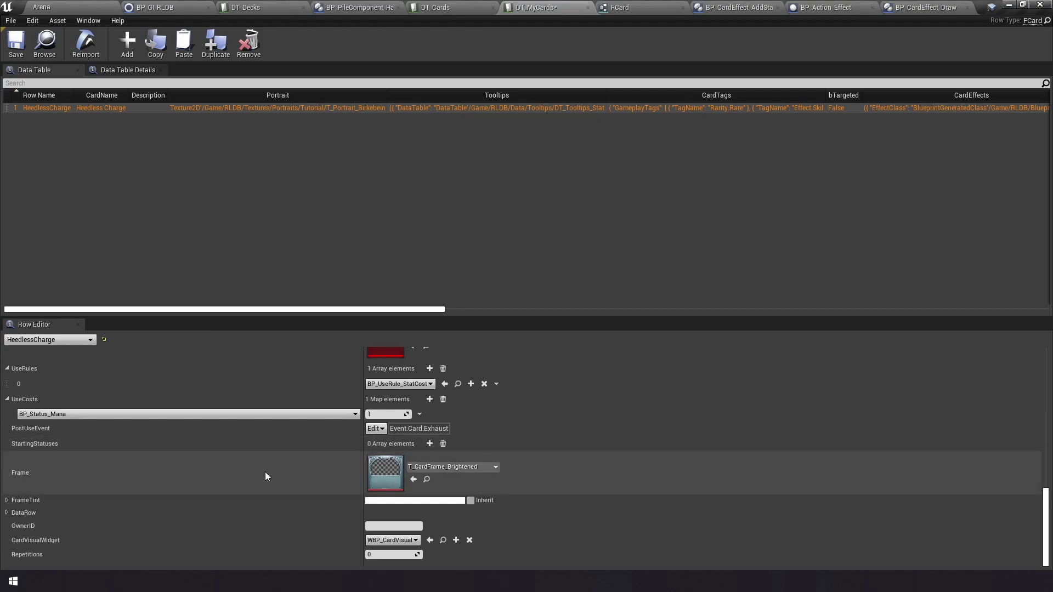
# Examine HeedlessCharge's Frame texture choices, FrameTint, DataRow and the available CardVisualWidget classes.
pyautogui.click(452, 466)
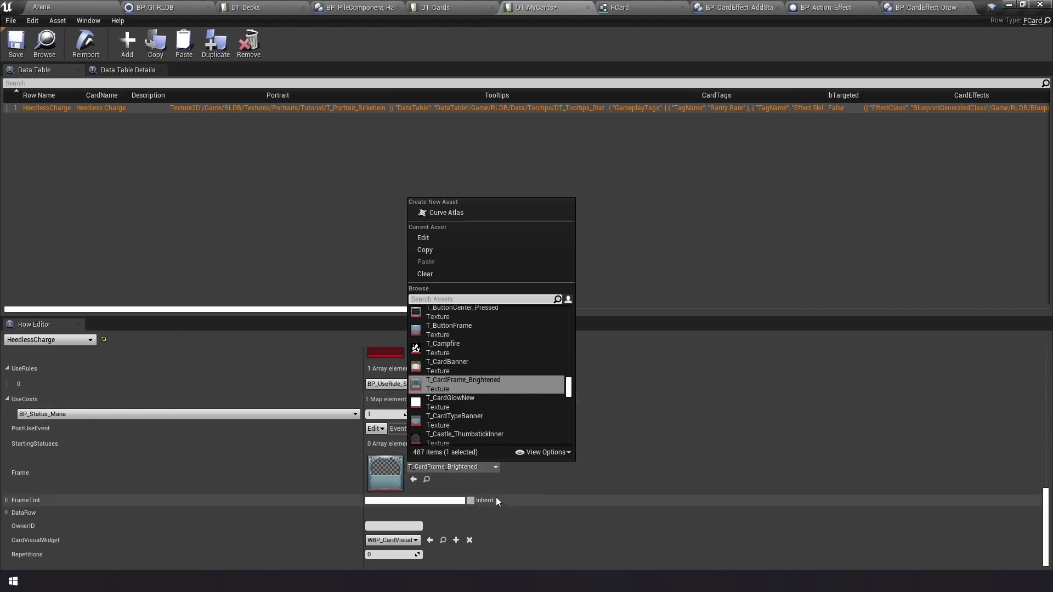
pyautogui.click(482, 465)
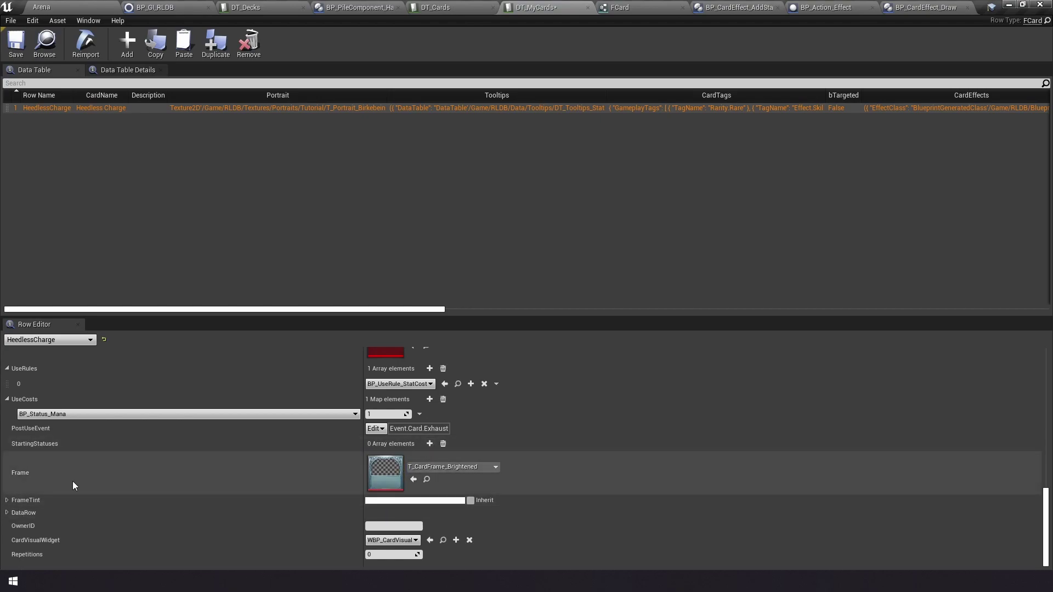
pyautogui.click(8, 500)
pyautogui.click(7, 501)
pyautogui.click(6, 514)
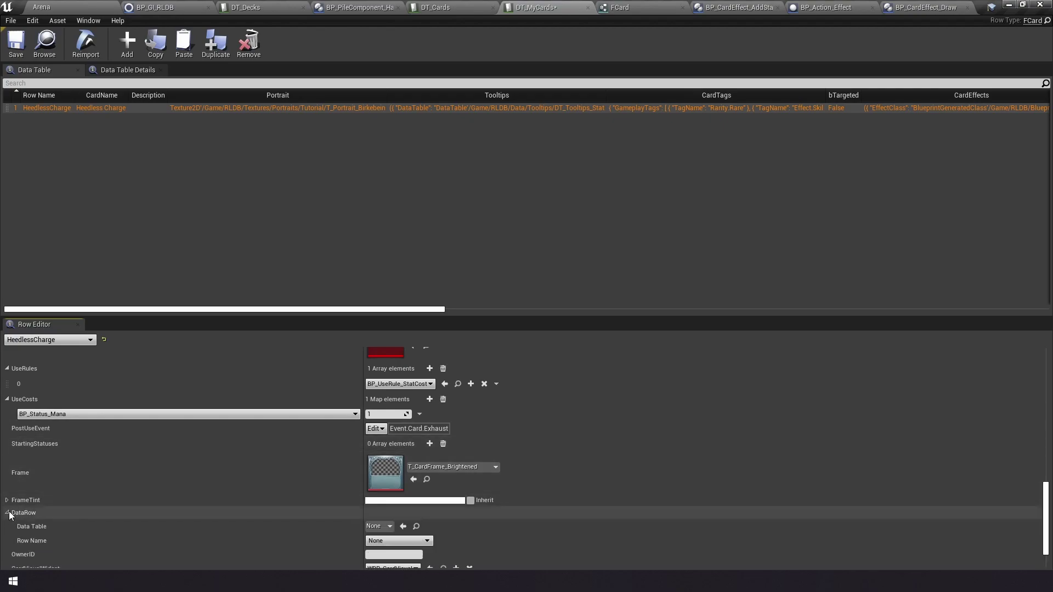
pyautogui.scroll(-1, 49, 510)
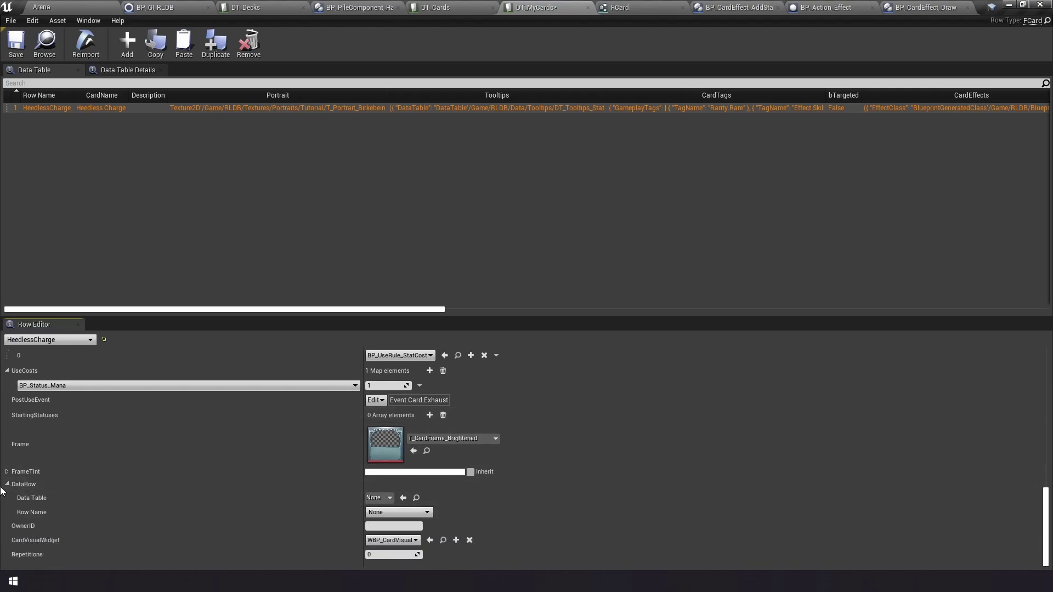
pyautogui.click(7, 484)
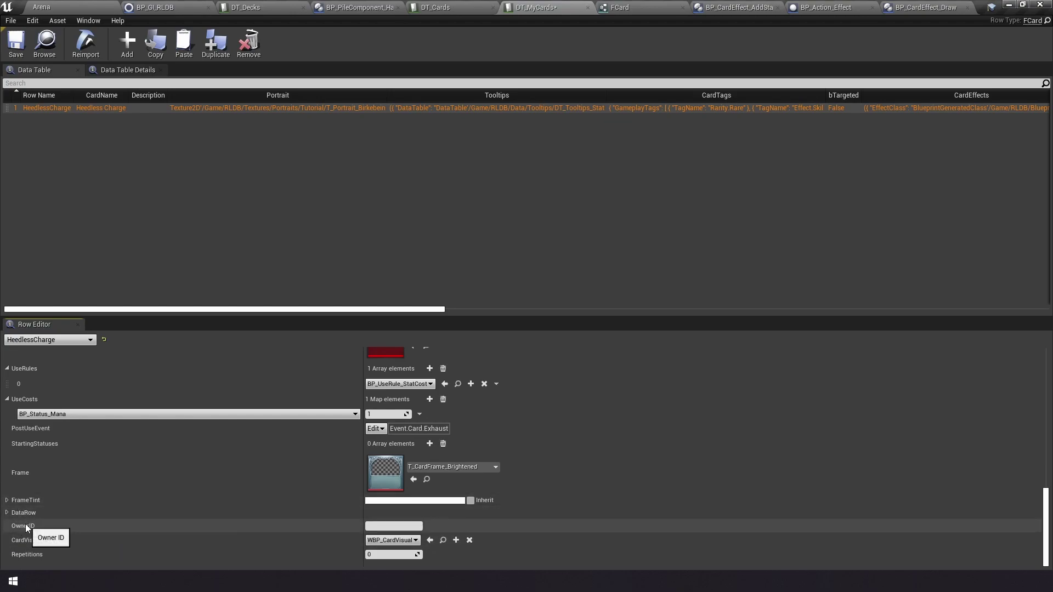
pyautogui.click(385, 540)
pyautogui.click(390, 540)
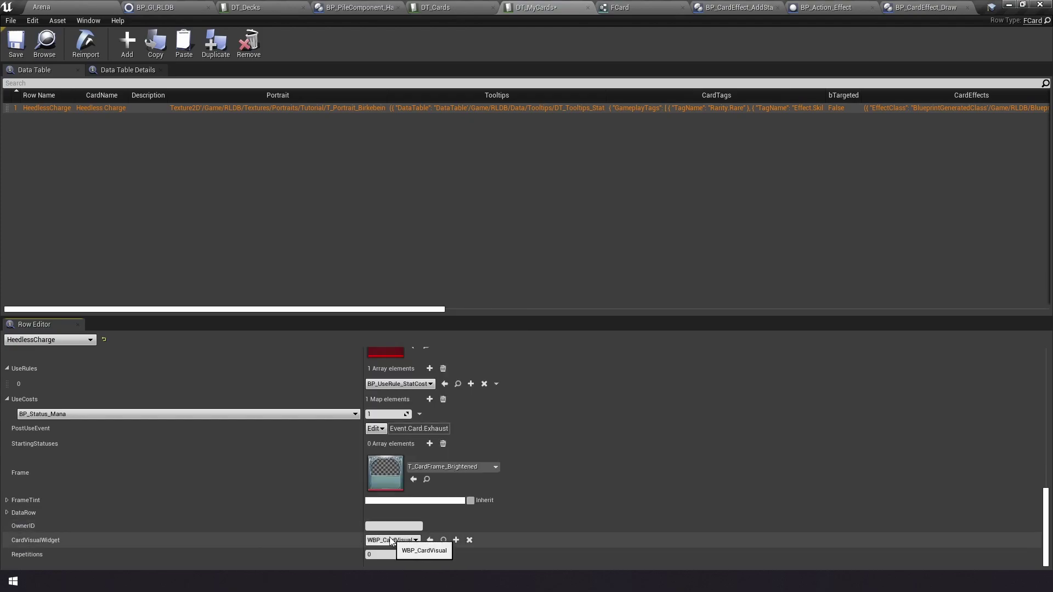
pyautogui.click(392, 540)
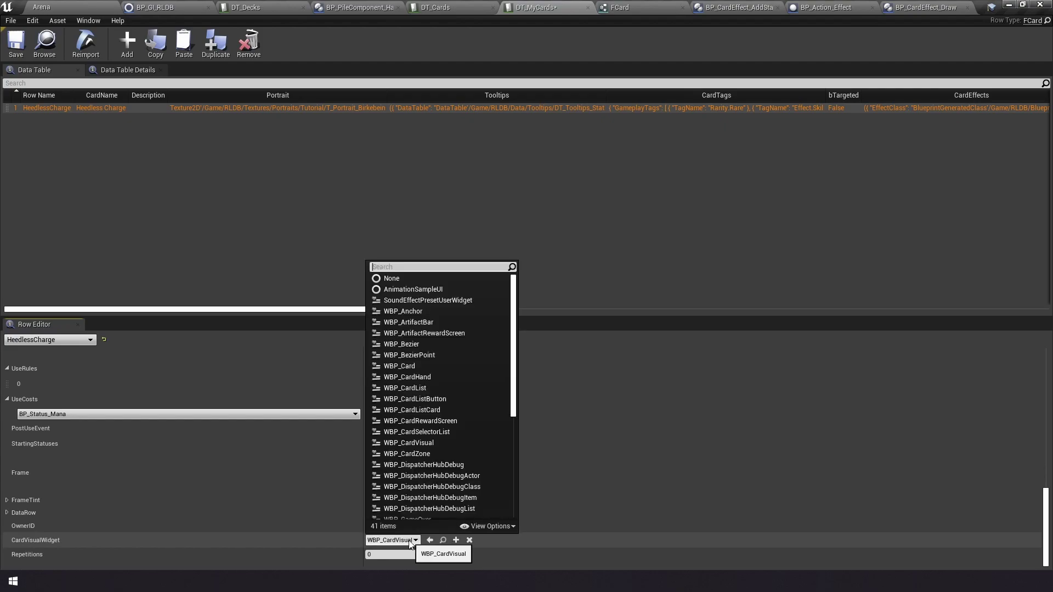
pyautogui.click(348, 543)
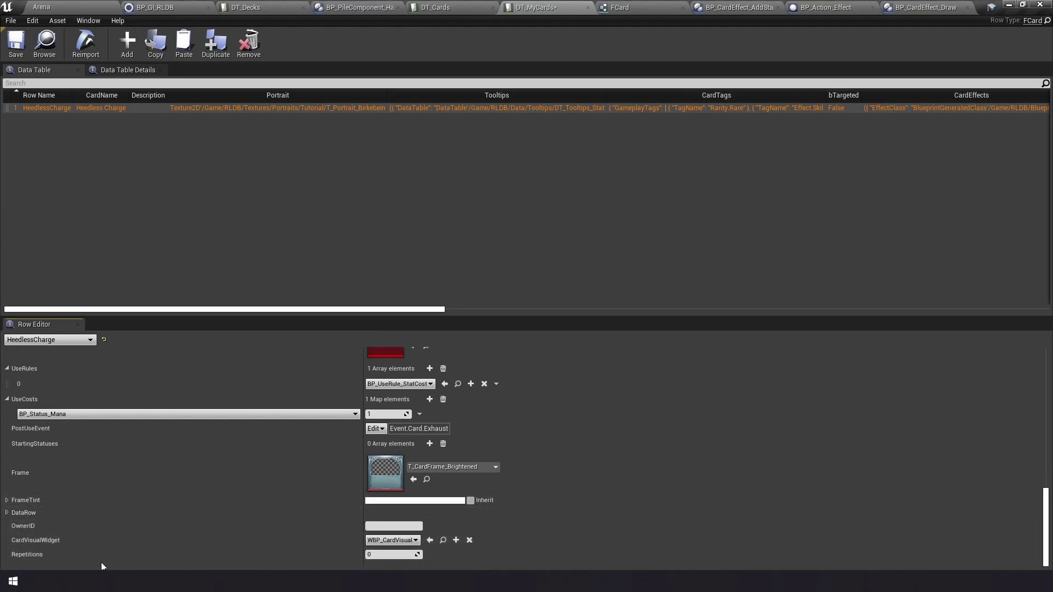
# Set HeedlessCharge's Repetitions to 1, save the table, and test playing the card in an Arena preview.
pyautogui.click(388, 555)
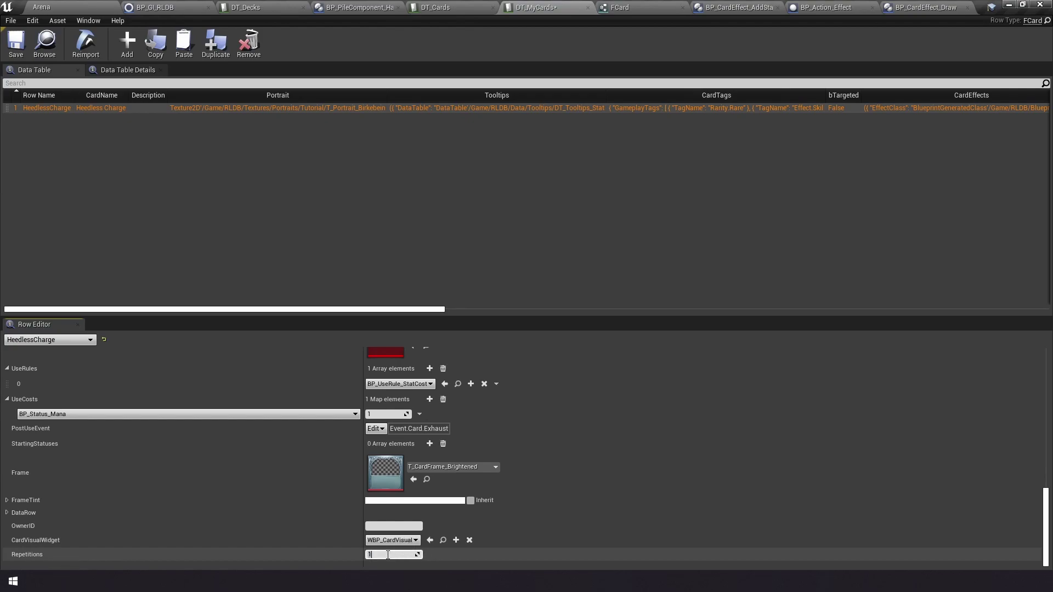
pyautogui.click(12, 54)
pyautogui.click(62, 8)
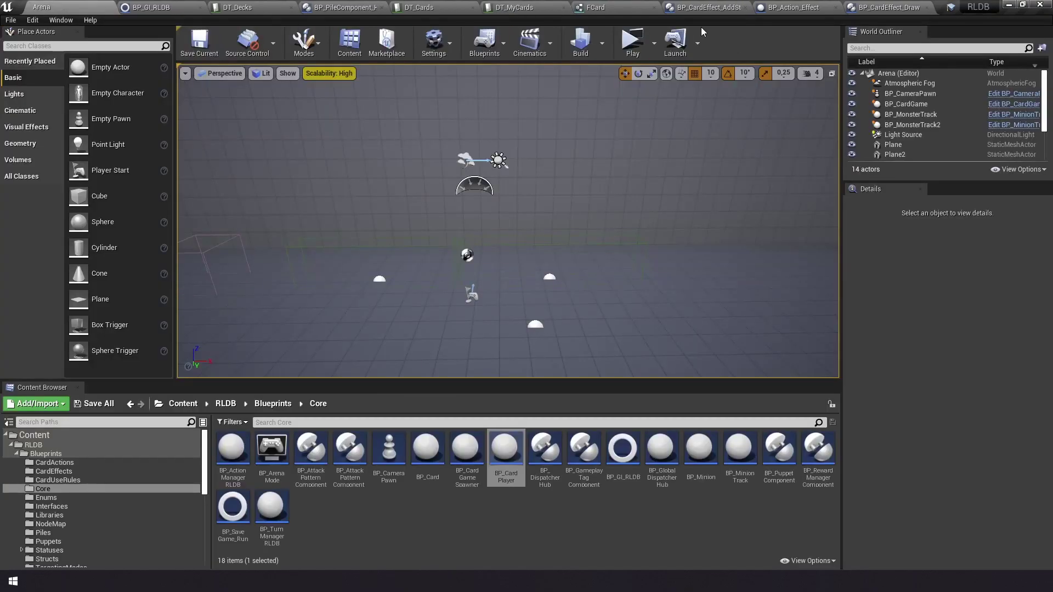
pyautogui.click(632, 41)
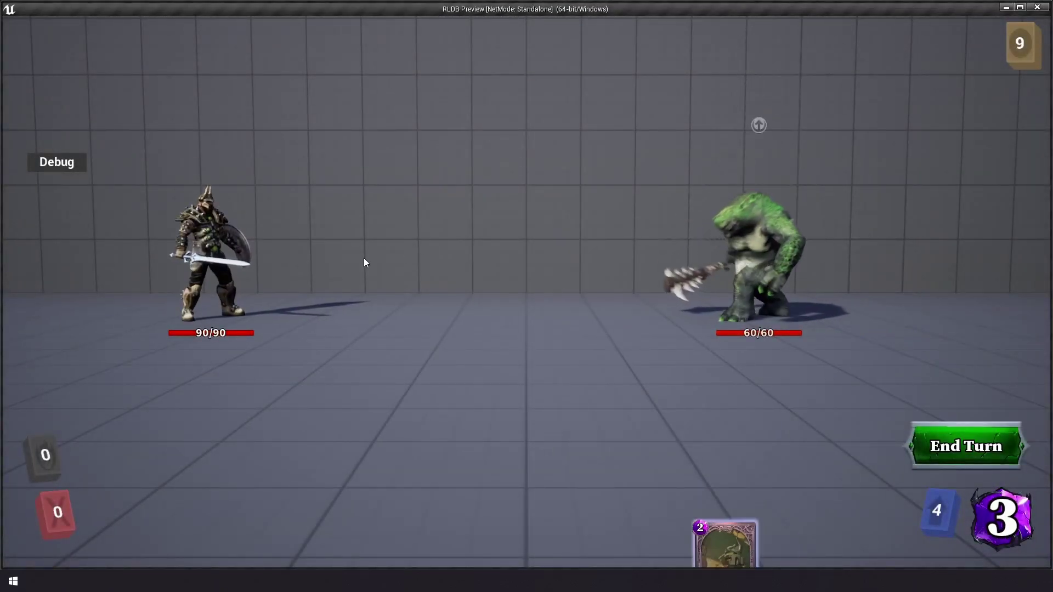
pyautogui.moveTo(464, 538); pyautogui.dragTo(499, 226)
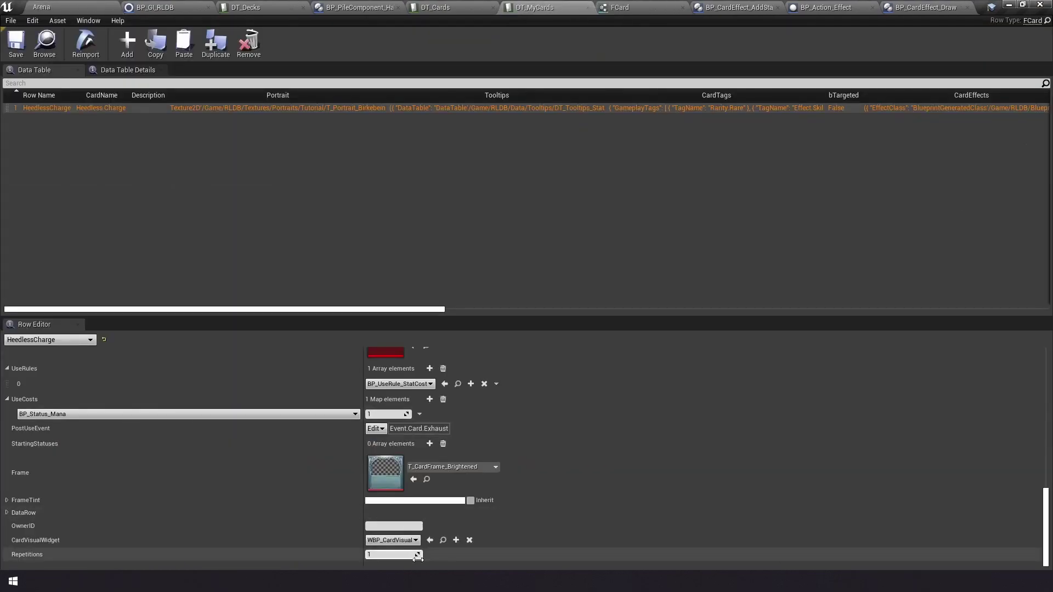
# Set HeedlessCharge's Repetitions to 0 and its first tooltip's Row Name to Strength.
pyautogui.click(411, 554)
pyautogui.press('Return')
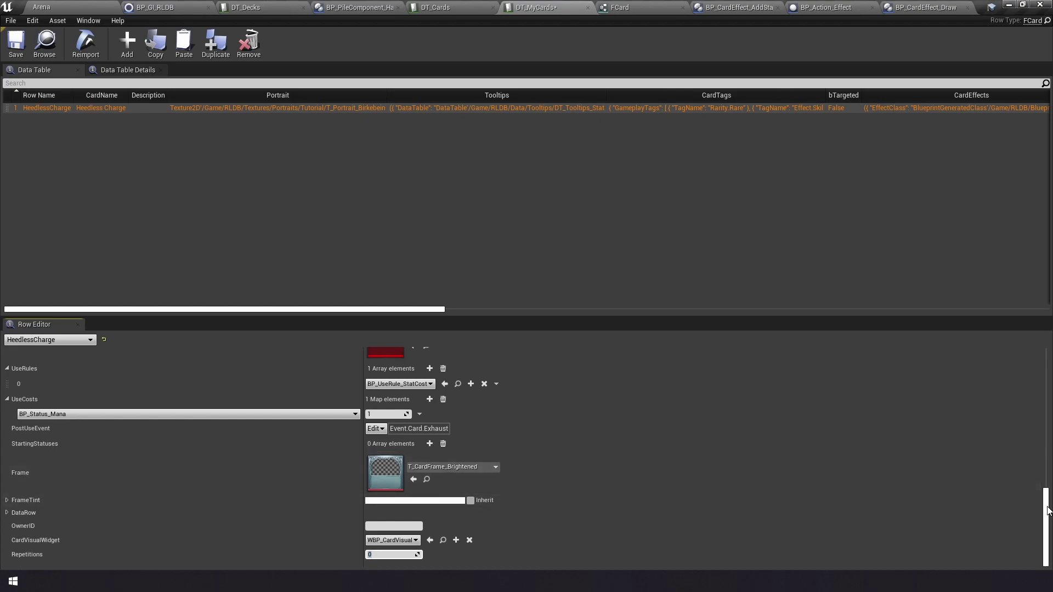
pyautogui.click(1048, 511)
pyautogui.moveTo(1048, 511); pyautogui.dragTo(1047, 372)
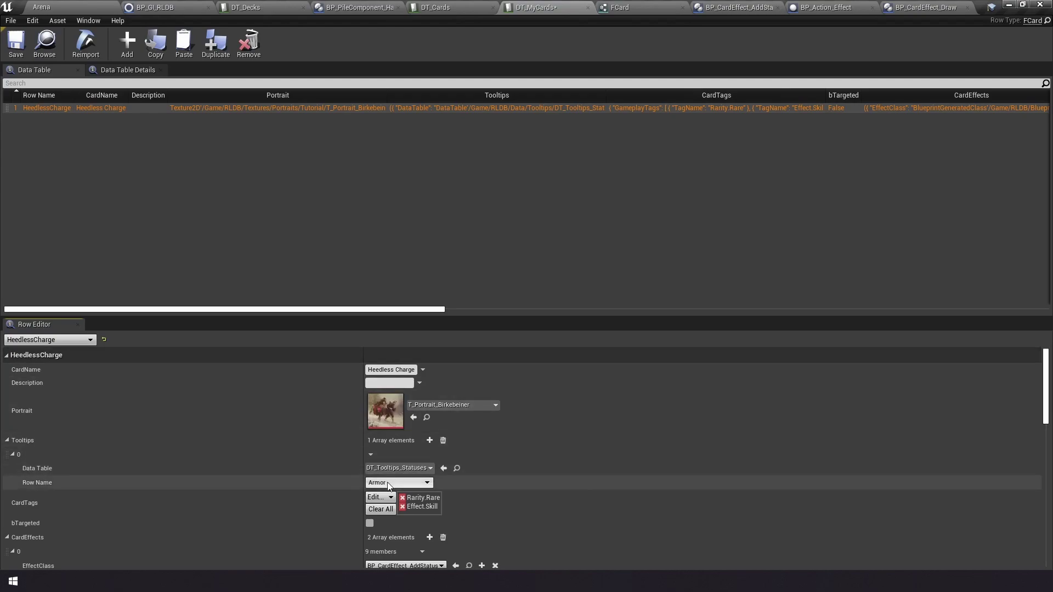
pyautogui.click(403, 483)
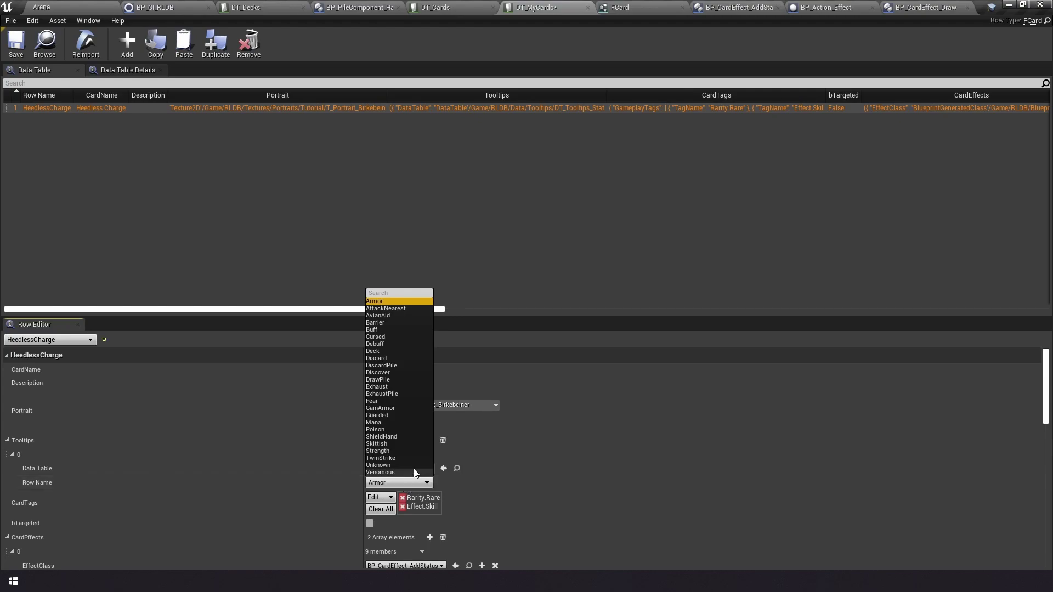
pyautogui.click(386, 452)
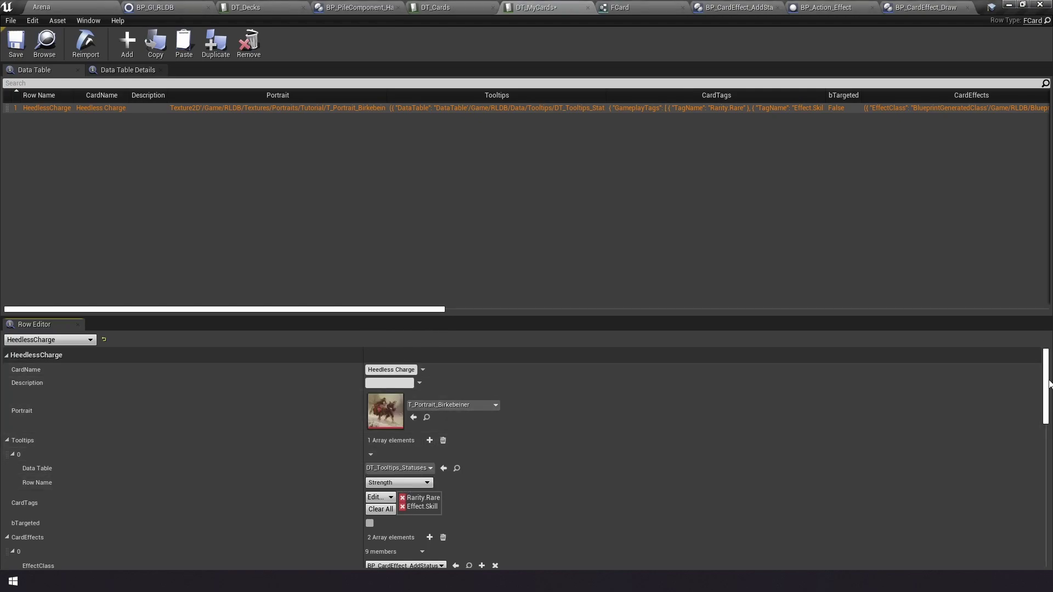
# Add a second HeedlessCharge tooltip using the Exhaust row of DT_Tooltips_Statuses, and save the table.
pyautogui.moveTo(1045, 366); pyautogui.dragTo(1049, 514)
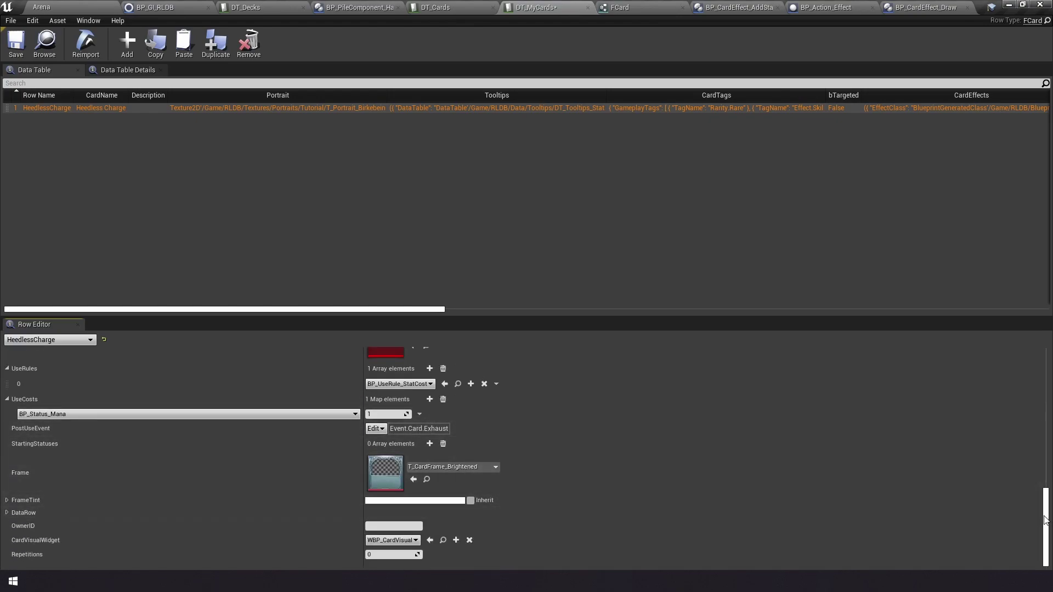
pyautogui.moveTo(1045, 520); pyautogui.dragTo(1045, 378)
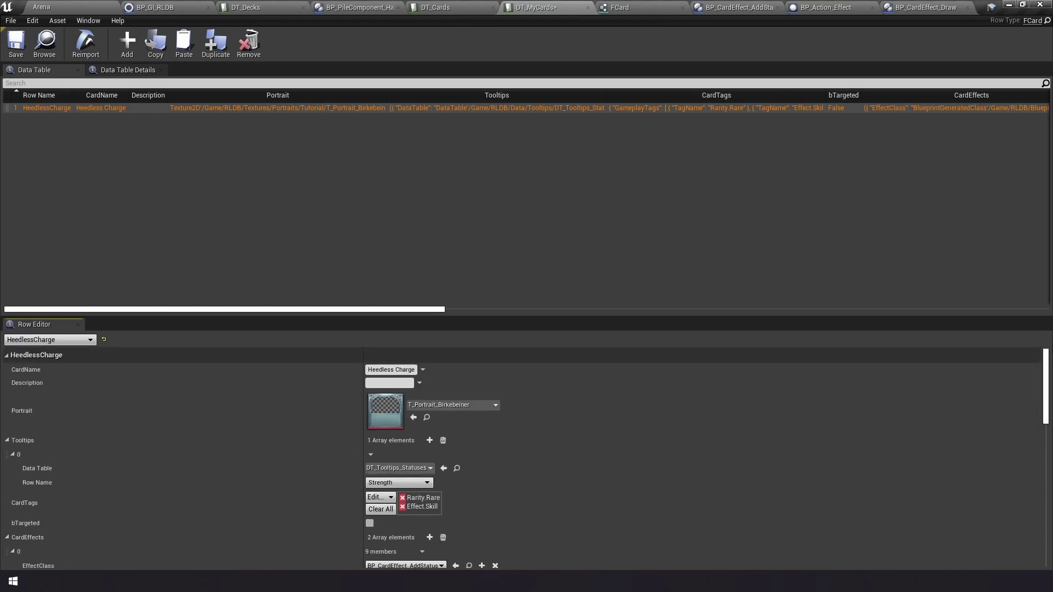
pyautogui.click(429, 441)
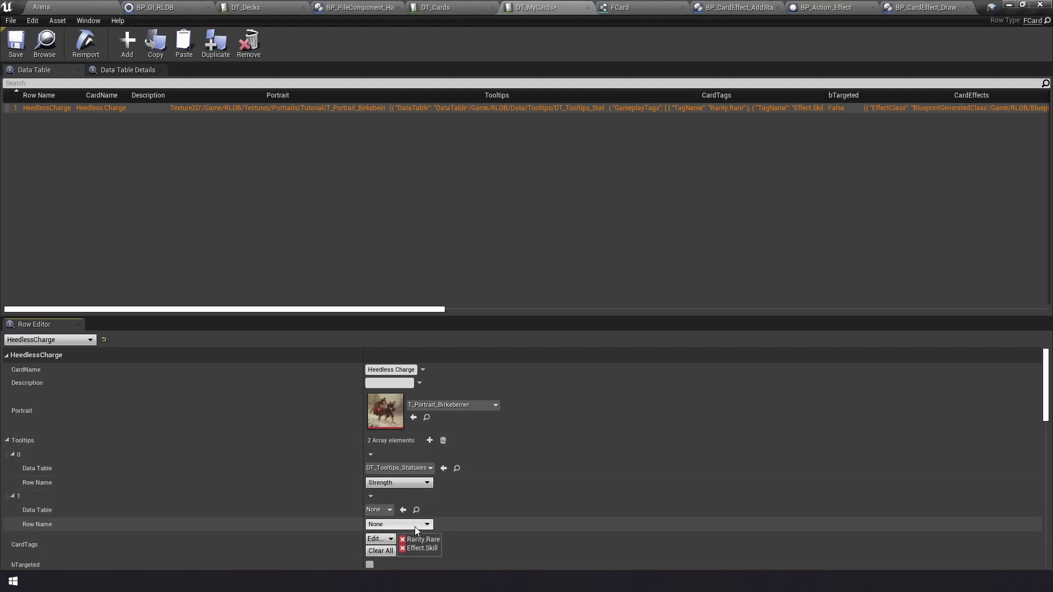
pyautogui.click(387, 514)
pyautogui.write('toolt')
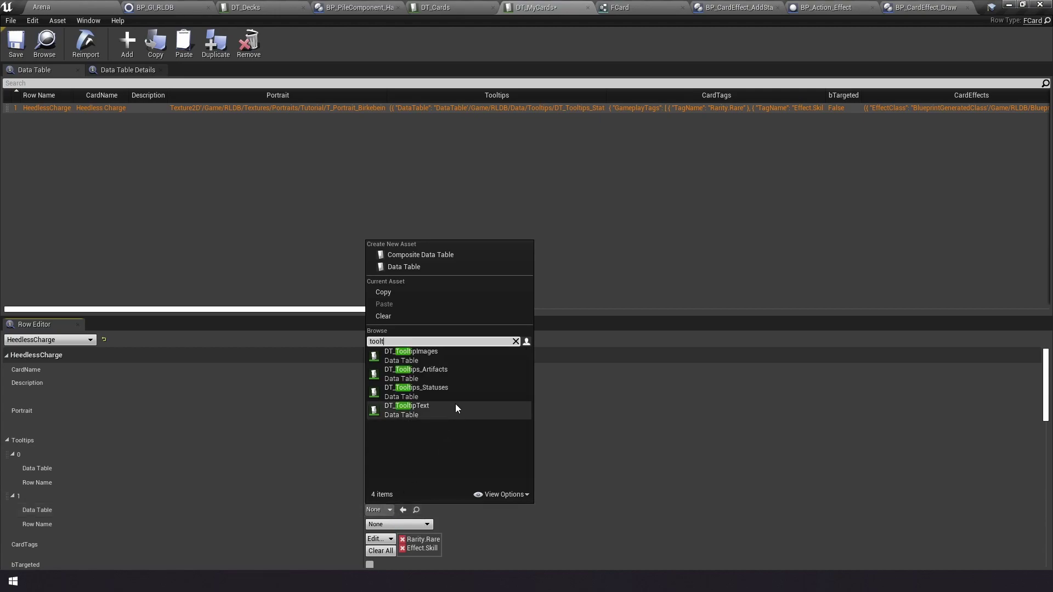
pyautogui.click(453, 408)
pyautogui.click(392, 527)
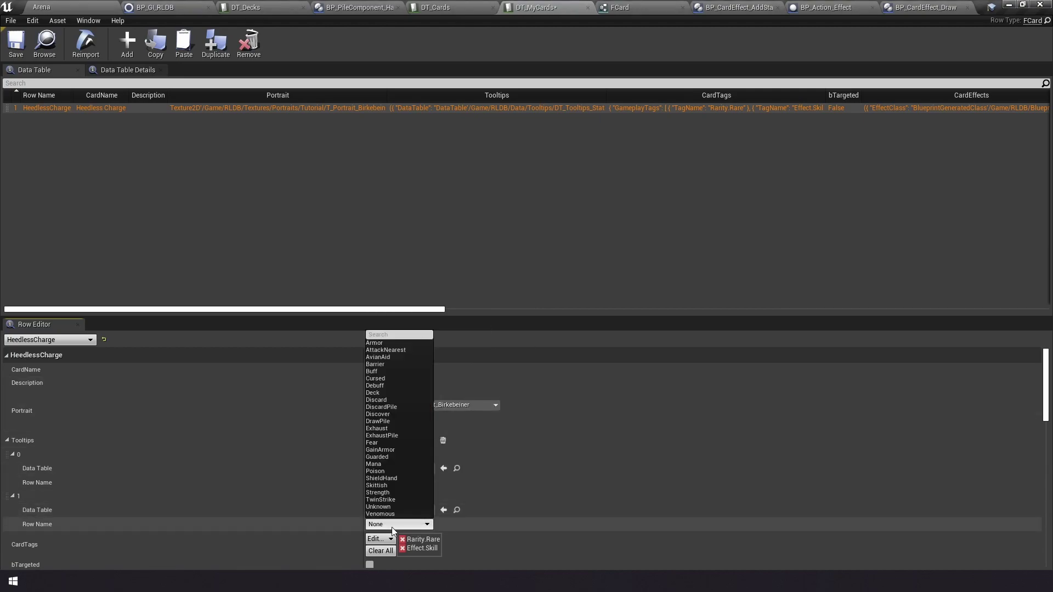
pyautogui.click(405, 428)
pyautogui.click(16, 43)
# Preview the Arena level and check the Strength and Exhaust tooltips on the Heedless Charge card in hand.
pyautogui.click(49, 8)
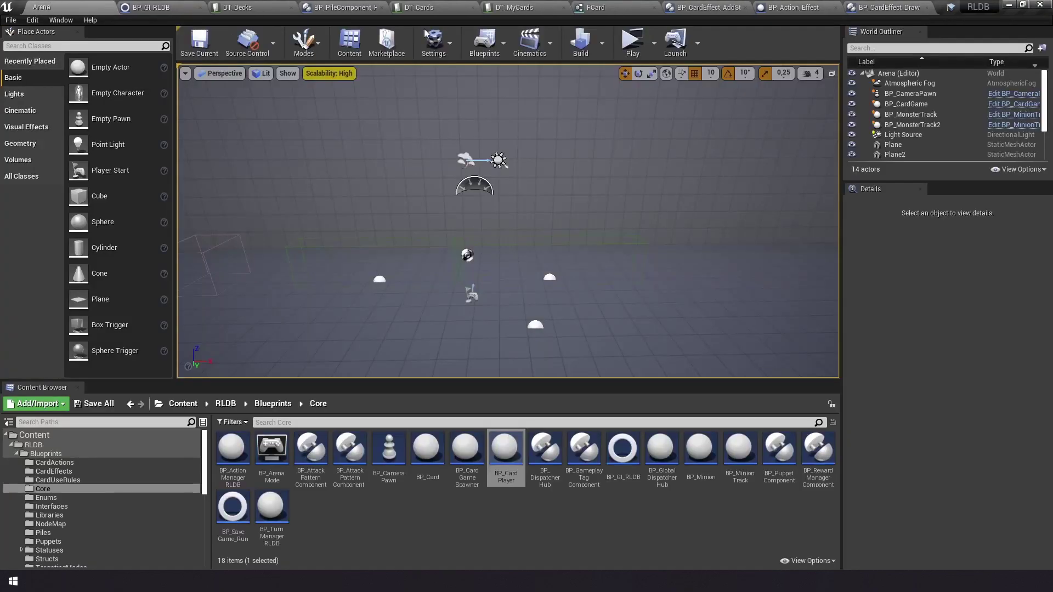
pyautogui.click(633, 40)
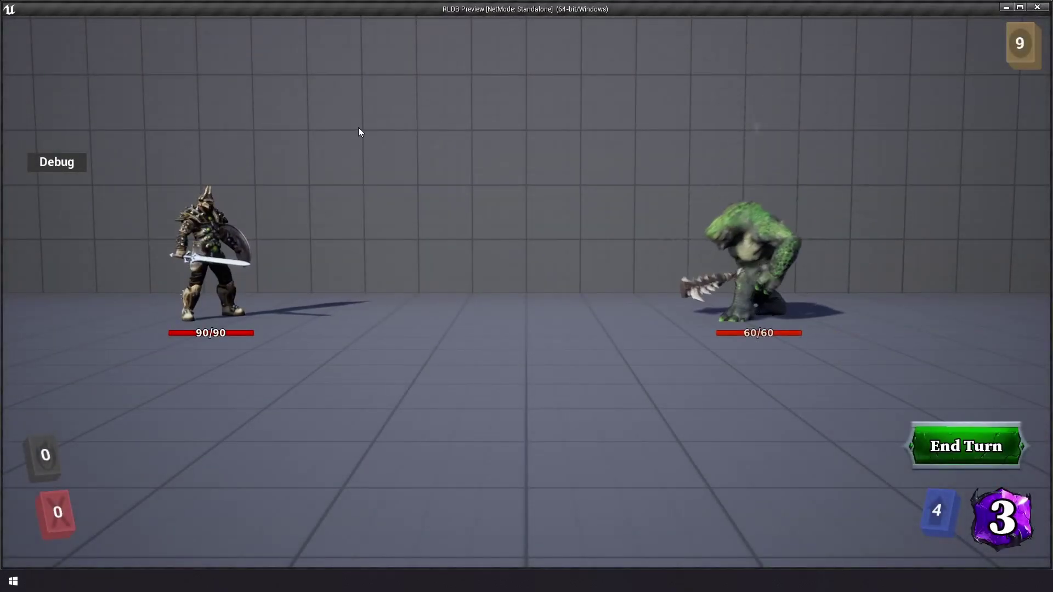
pyautogui.moveTo(430, 511)
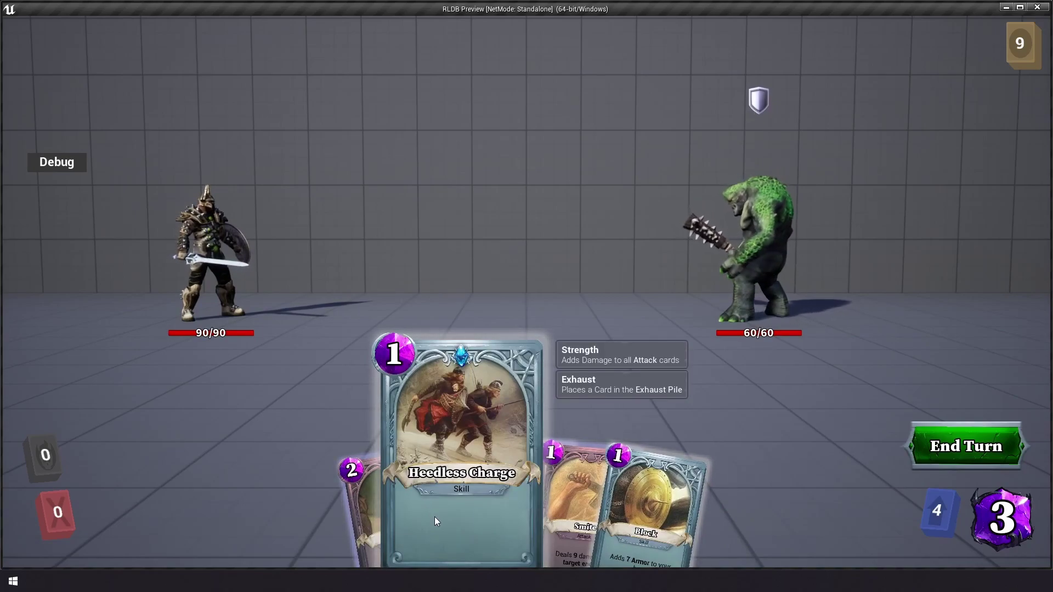
pyautogui.press('Escape')
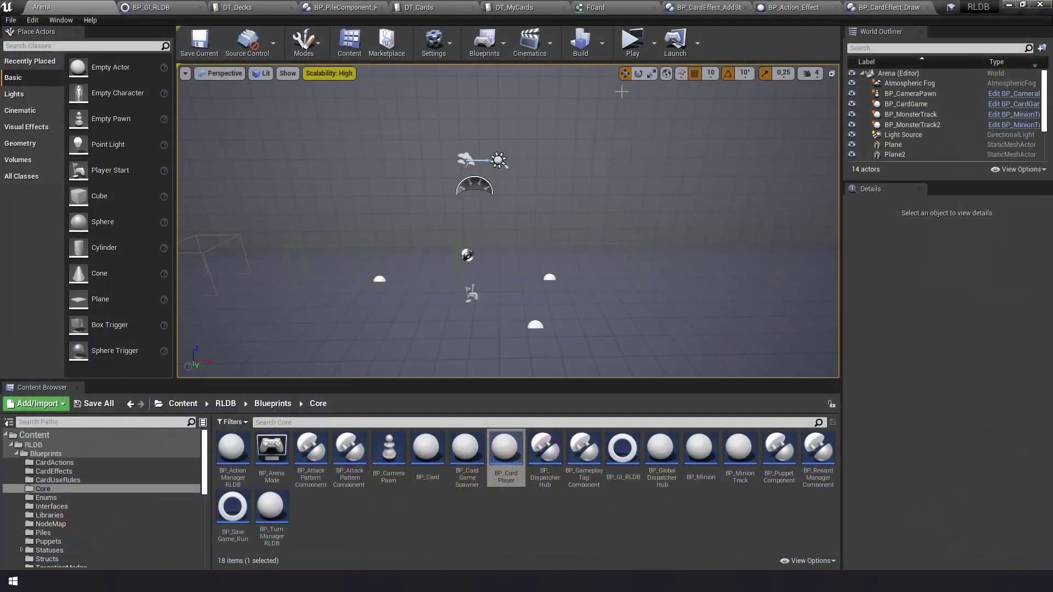
# Set HeedlessCharge's Description in DT_MyCards to "Add 5 Strength, Draw 2 Cards. Exhaust".
pyautogui.click(535, 7)
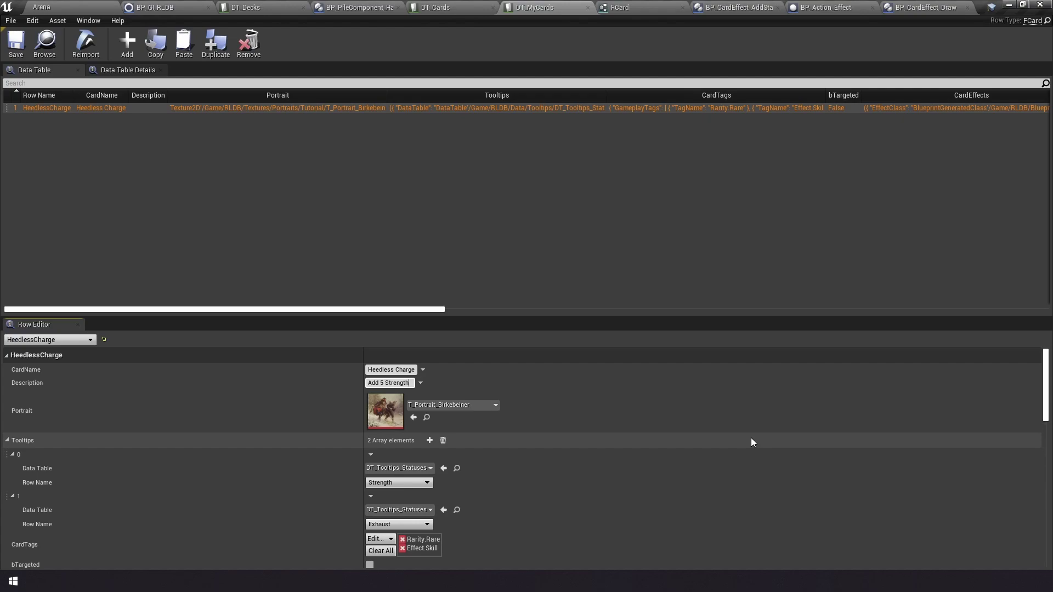
pyautogui.write('raw 2 Cards. Exhaust')
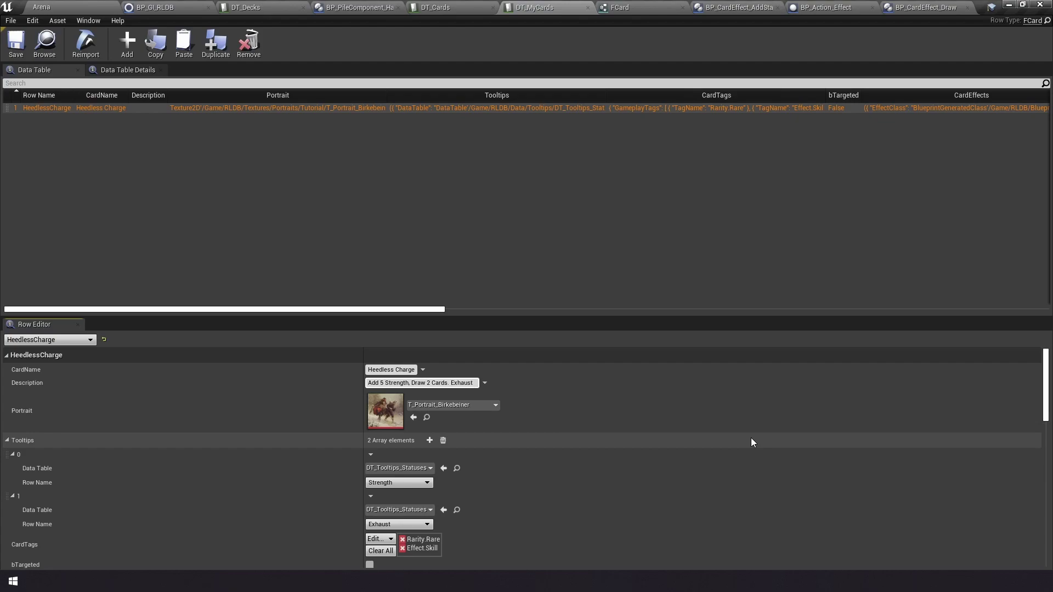
pyautogui.press('Return')
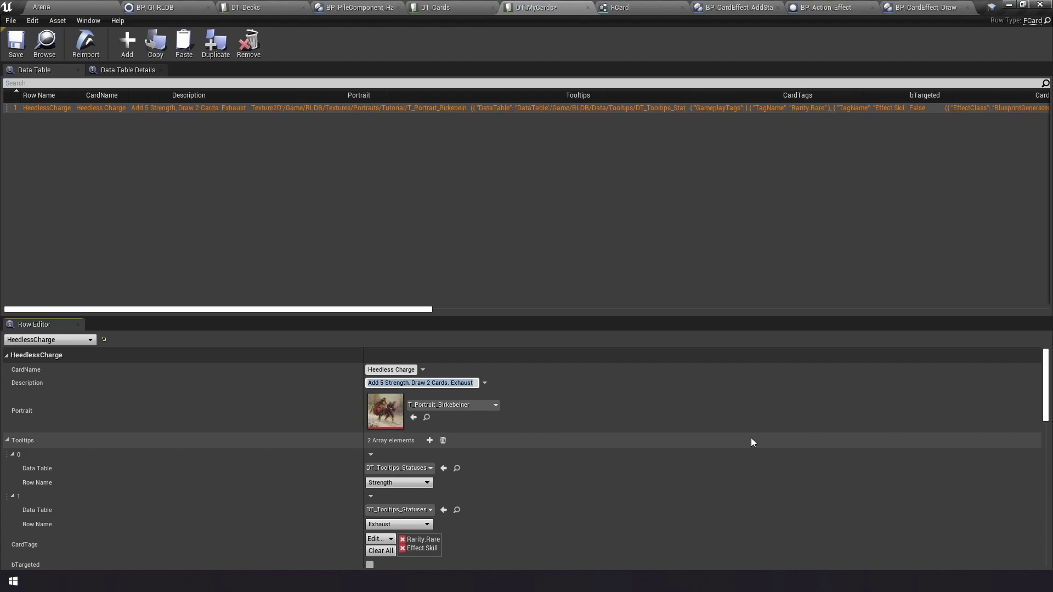
# Run an Arena preview, inspect the description on the Heedless Charge card and its neighbours in hand, and end the preview.
pyautogui.click(58, 4)
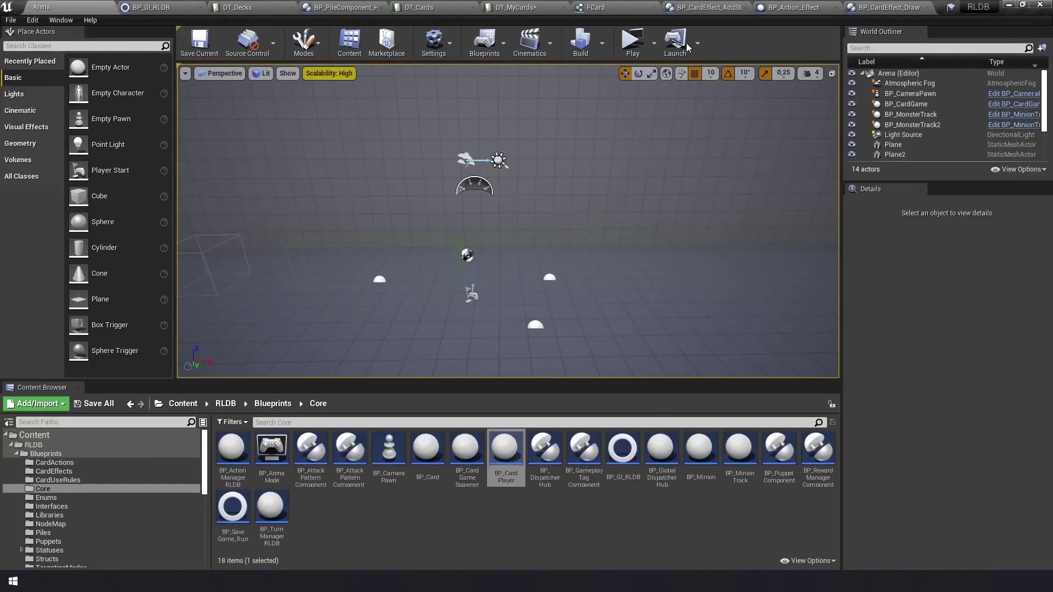
pyautogui.click(634, 41)
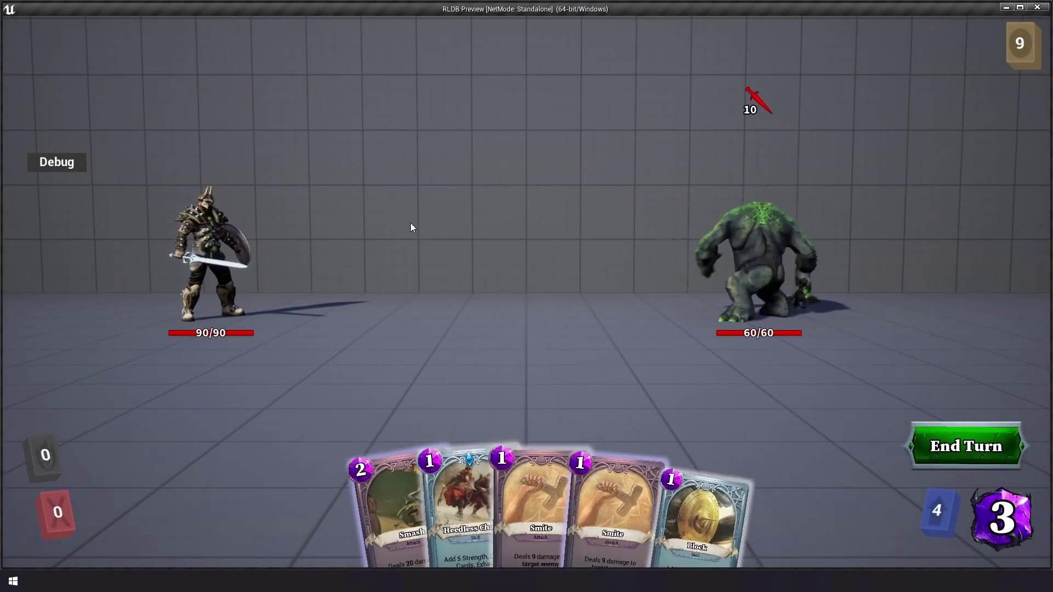
pyautogui.moveTo(476, 525)
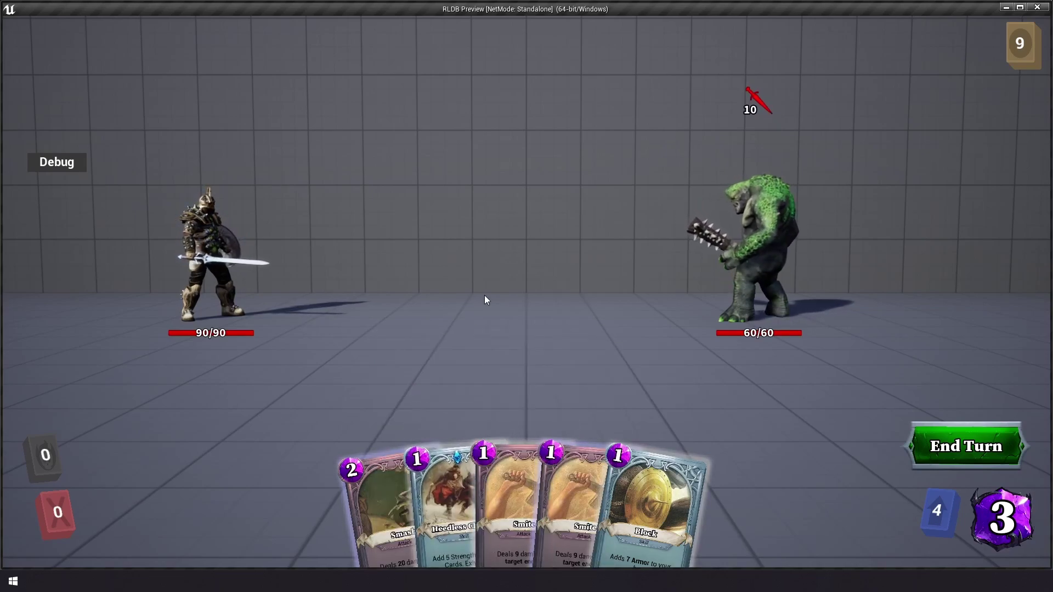
pyautogui.moveTo(475, 486)
pyautogui.moveTo(673, 529)
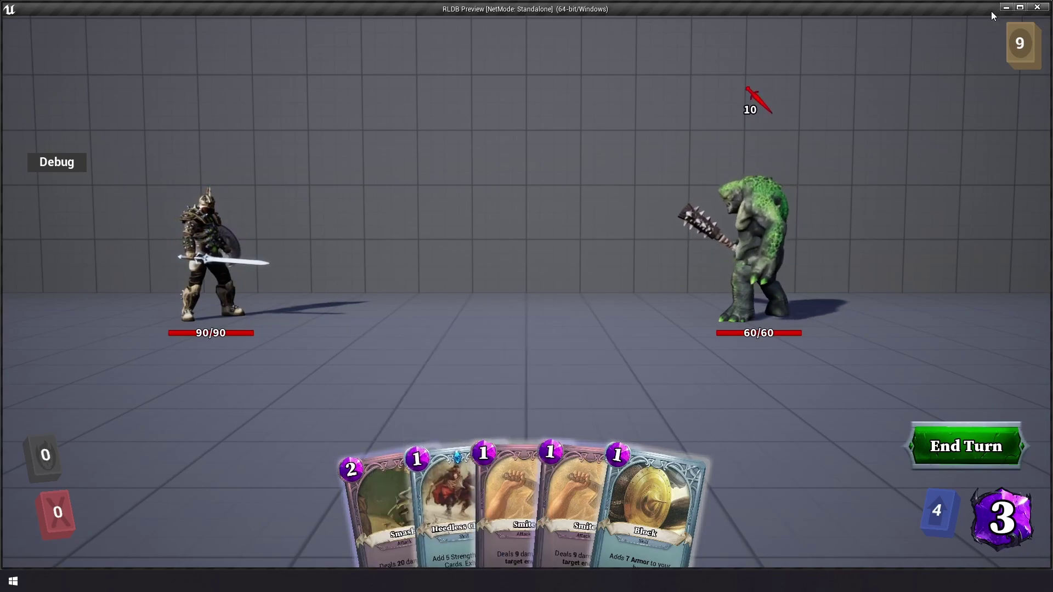
pyautogui.click(1037, 8)
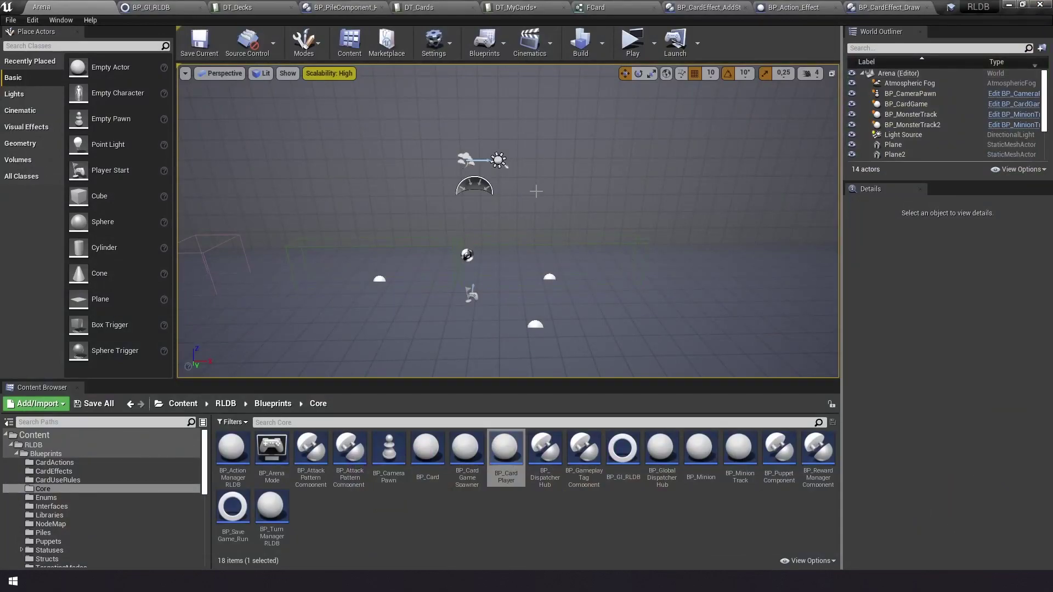
# Replace the numbers in HeedlessCharge's Description with effect placeholders, making it "Add *0 Strength, Draw *1 Cards. Exhaust".
pyautogui.click(537, 5)
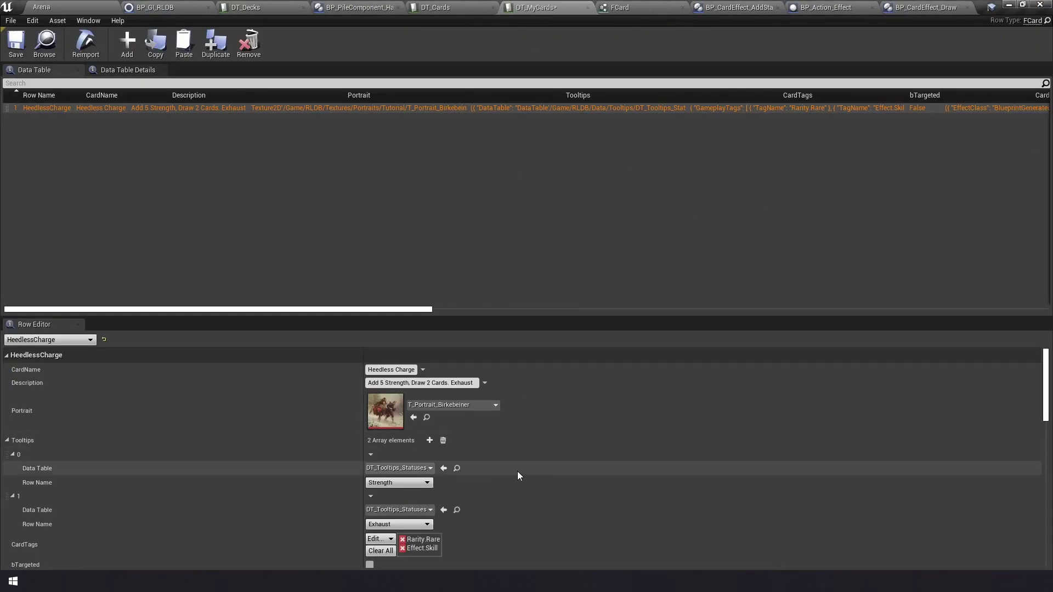
pyautogui.click(382, 383)
pyautogui.press('Delete')
pyautogui.write('{')
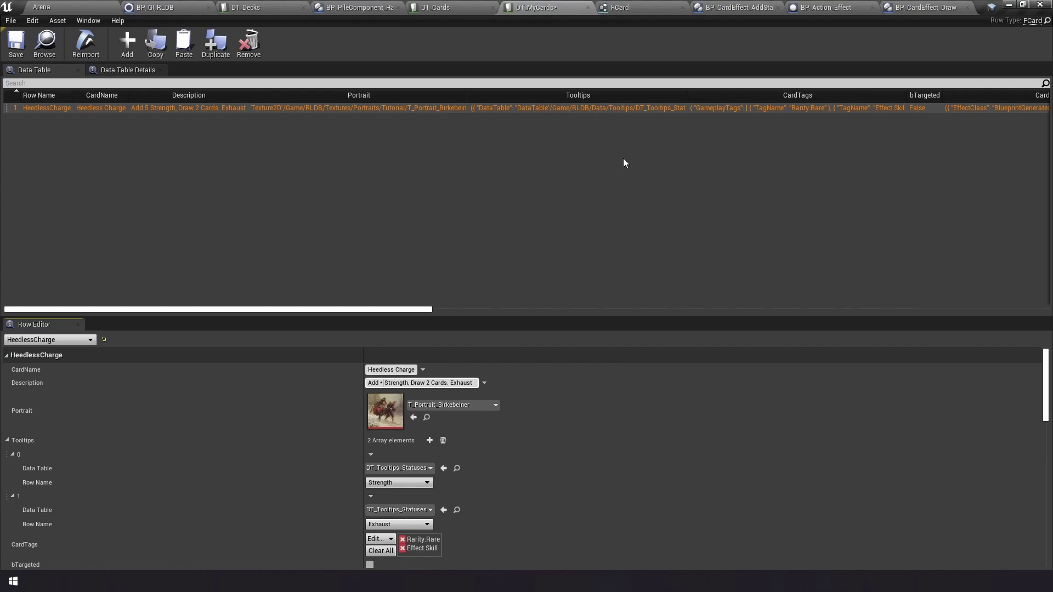
pyautogui.write('0}')
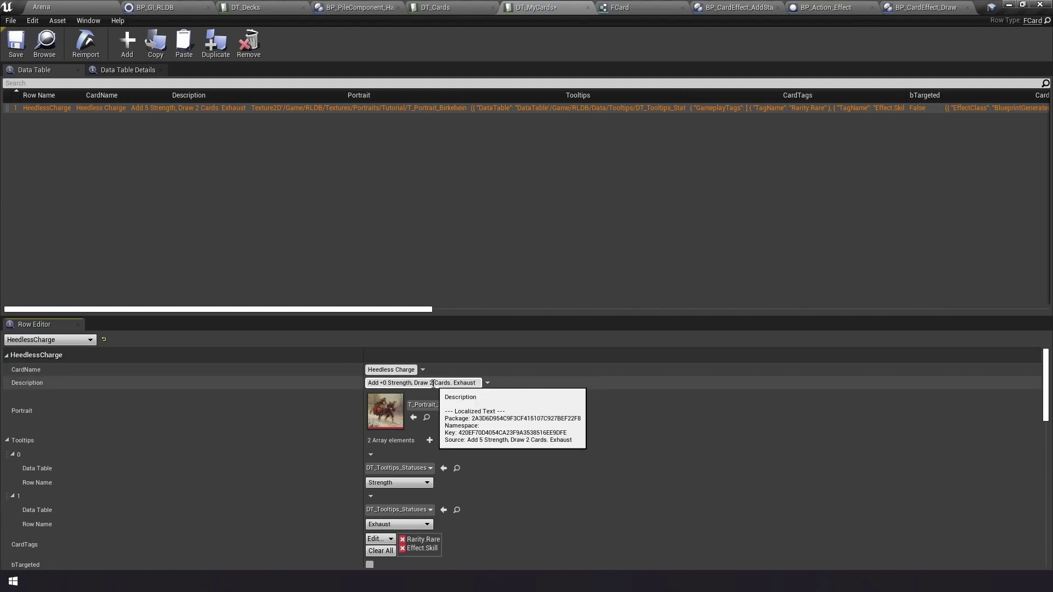
pyautogui.press('BackSpace')
pyautogui.write('{')
pyautogui.write('1}')
pyautogui.press('Return')
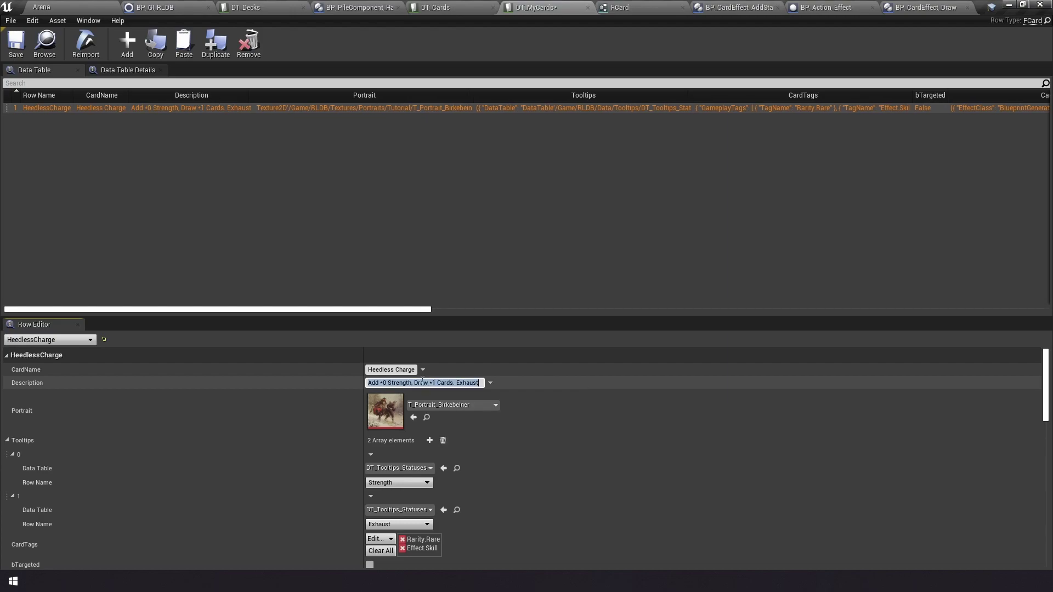
# Compare the EffectValue of HeedlessCharge's card effects 0 and 1 with the placeholders in its Description.
pyautogui.scroll(-3, 241, 418)
pyautogui.scroll(-1, 241, 422)
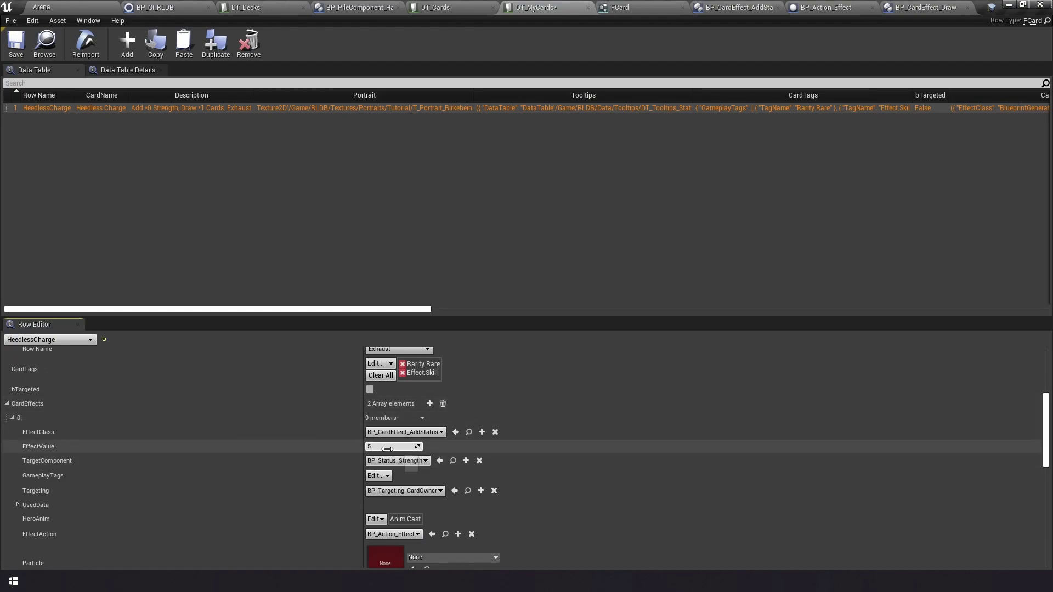
pyautogui.scroll(3, 396, 446)
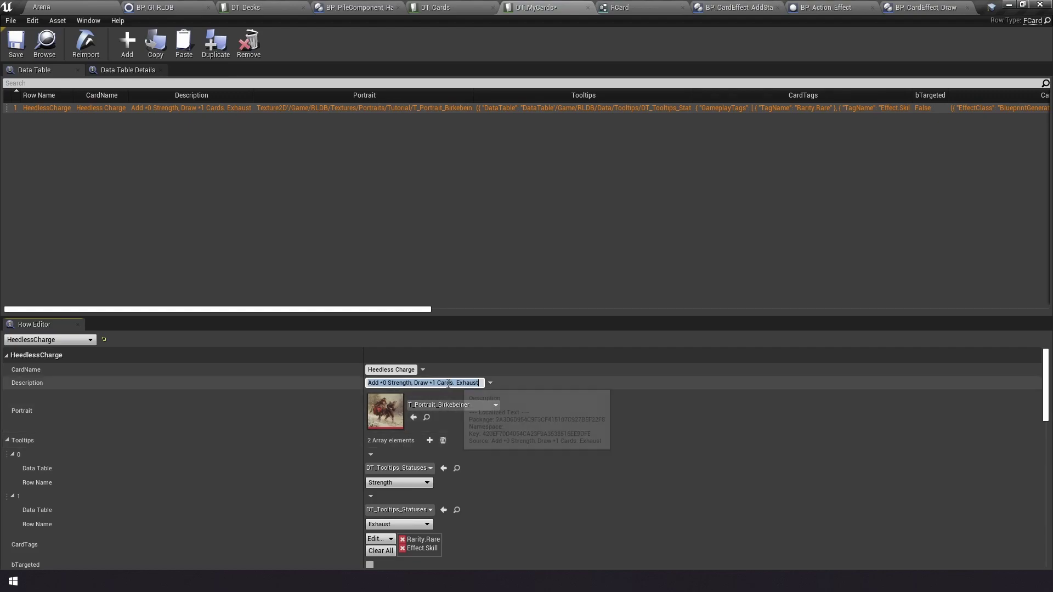
pyautogui.scroll(-2, 285, 494)
pyautogui.scroll(-4, 285, 495)
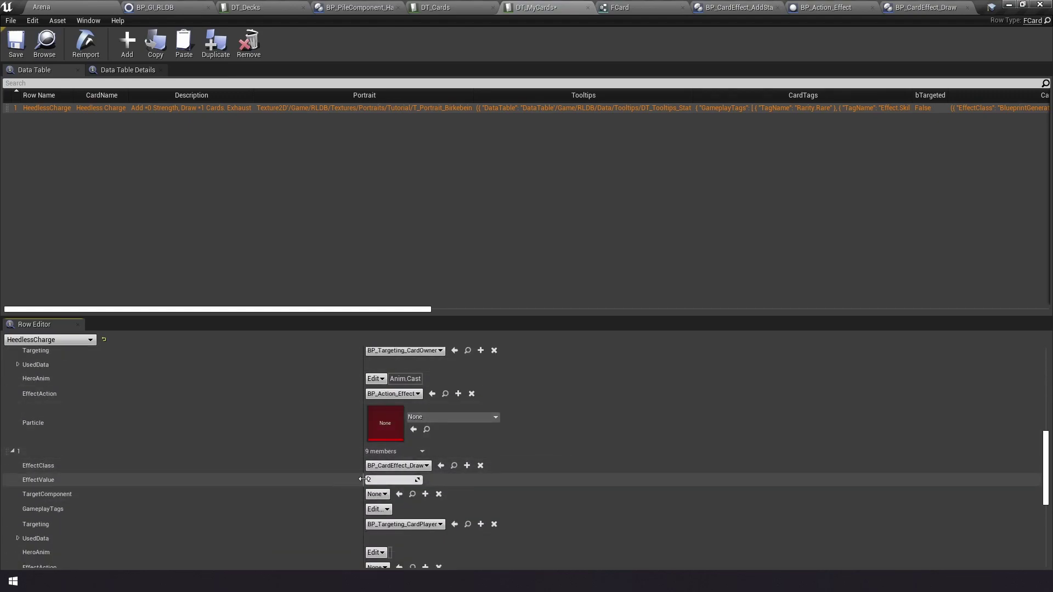
pyautogui.scroll(2, 383, 484)
pyautogui.scroll(3, 387, 483)
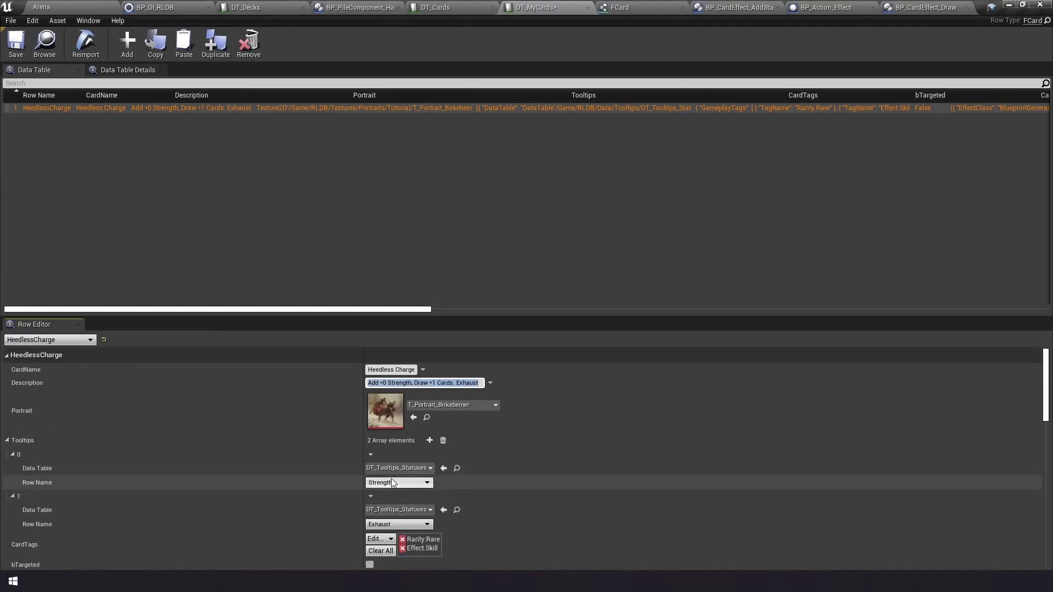
# Preview the Arena level to check how the description placeholders display on the Heedless Charge card, and end the preview.
pyautogui.click(41, 6)
pyautogui.click(634, 42)
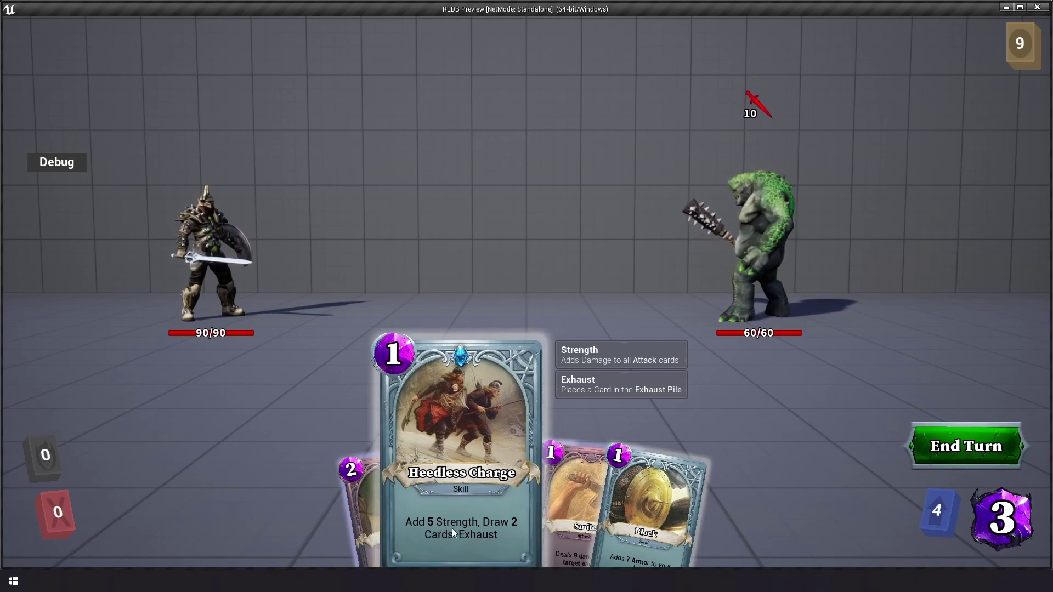
pyautogui.moveTo(451, 522)
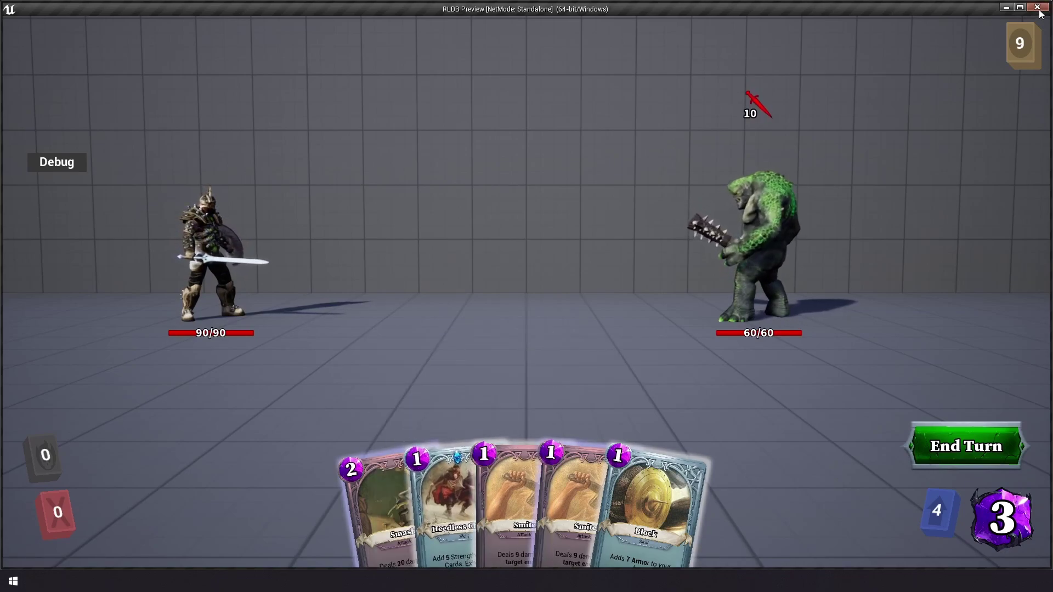
pyautogui.press('Escape')
# Wrap Strength and Exhaust in <t></> tags so HeedlessCharge's Description reads "Add *0 <t>Strength</>, Draw *1 Cards. <t>Exhaust</>".
pyautogui.click(529, 8)
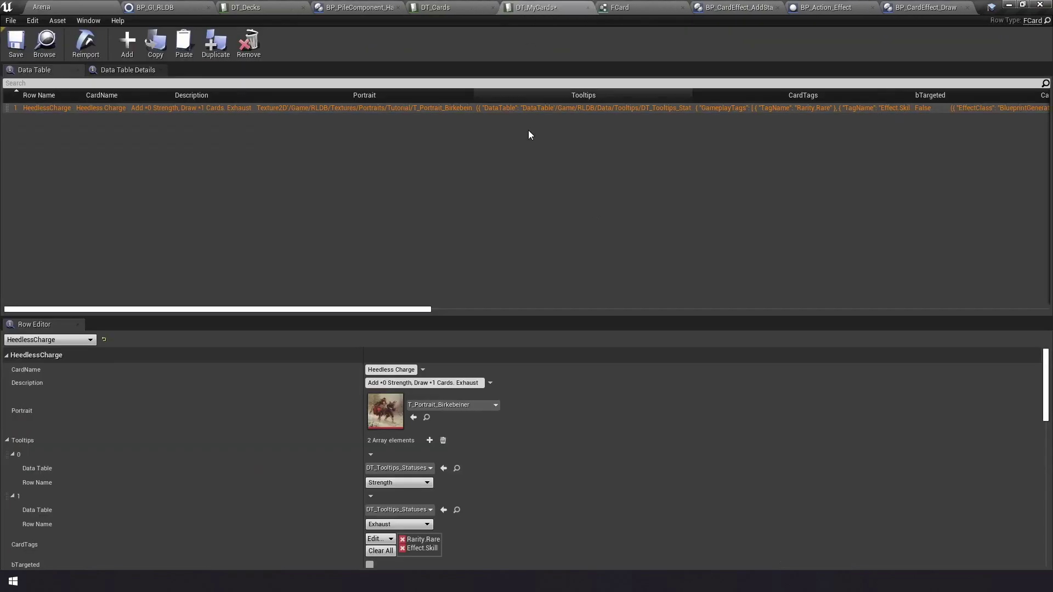
pyautogui.click(411, 382)
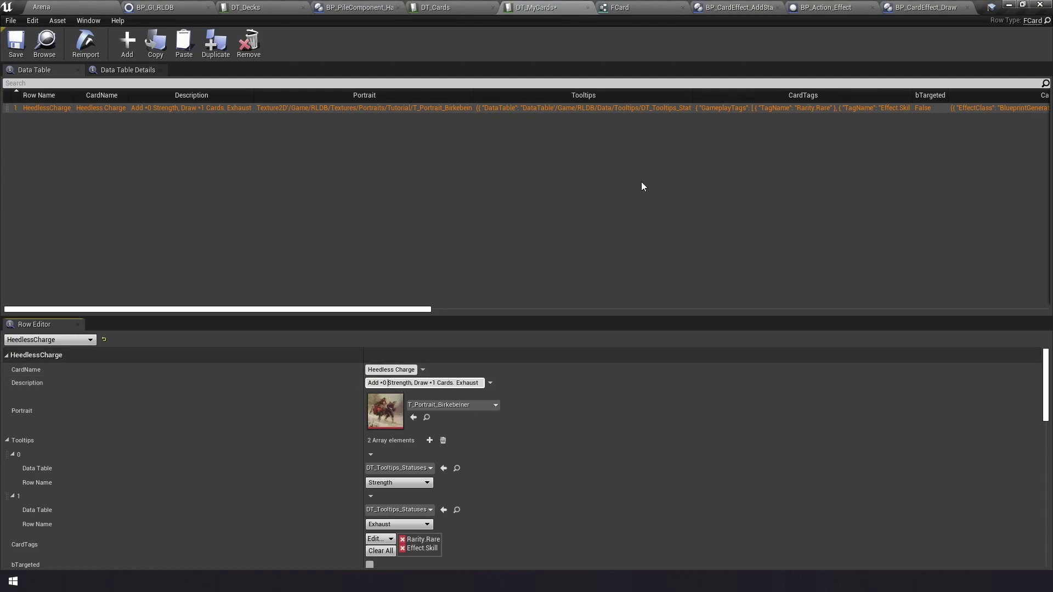
pyautogui.write('<')
pyautogui.press('BackSpace')
pyautogui.write('<t>')
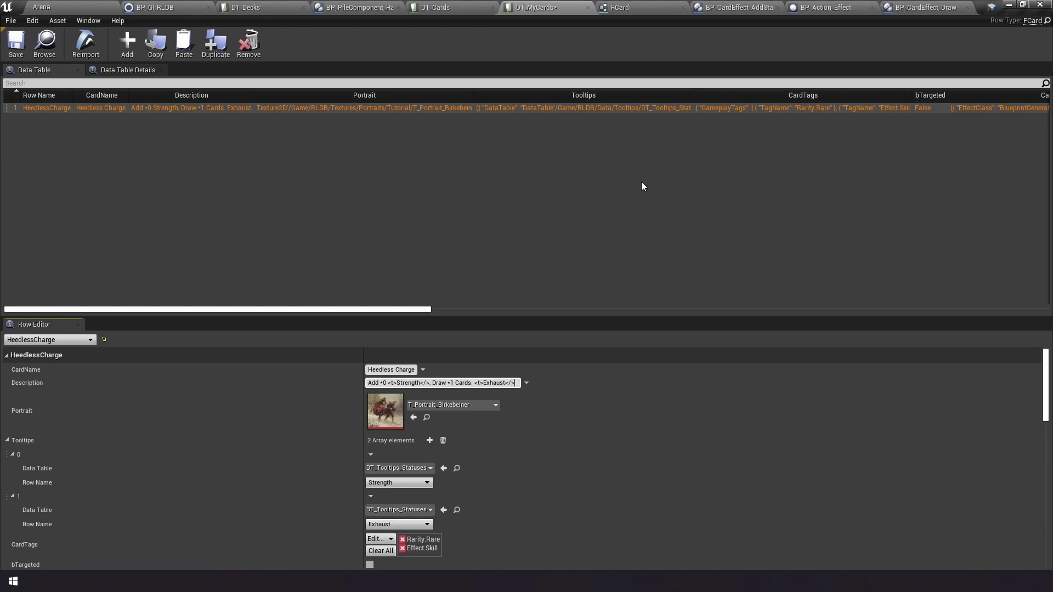
# Run another Arena preview and inspect the tagged words Strength and Exhaust in the Heedless Charge card's description.
pyautogui.click(78, 4)
pyautogui.click(632, 42)
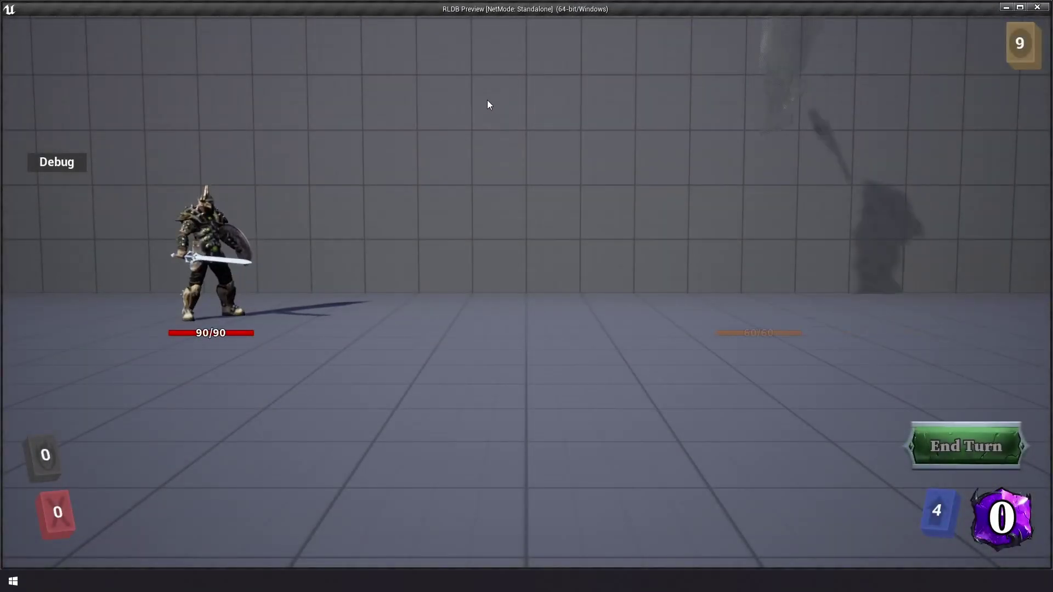
pyautogui.moveTo(462, 551)
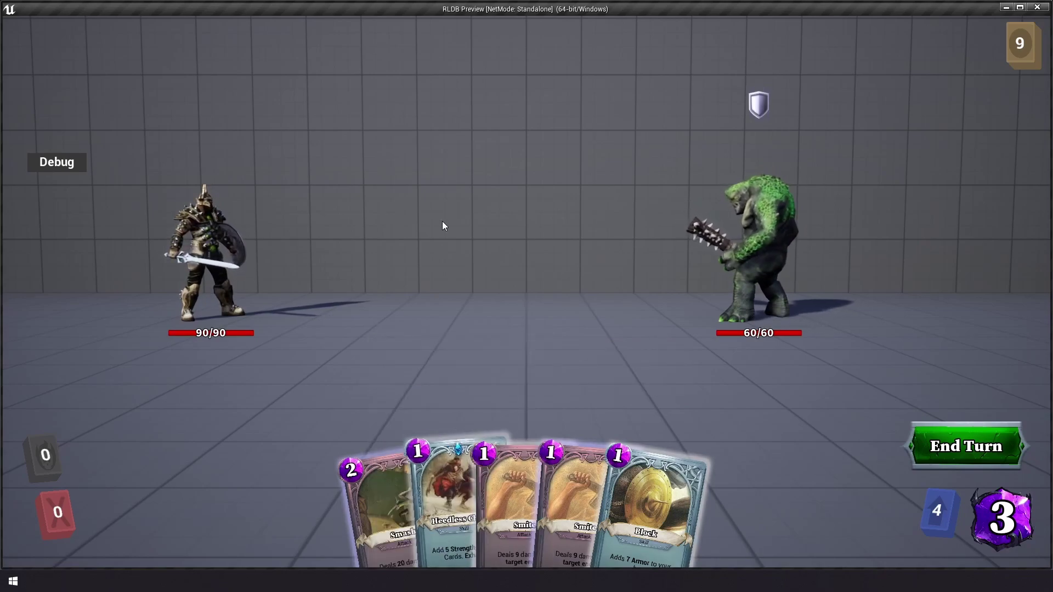
pyautogui.moveTo(762, 108)
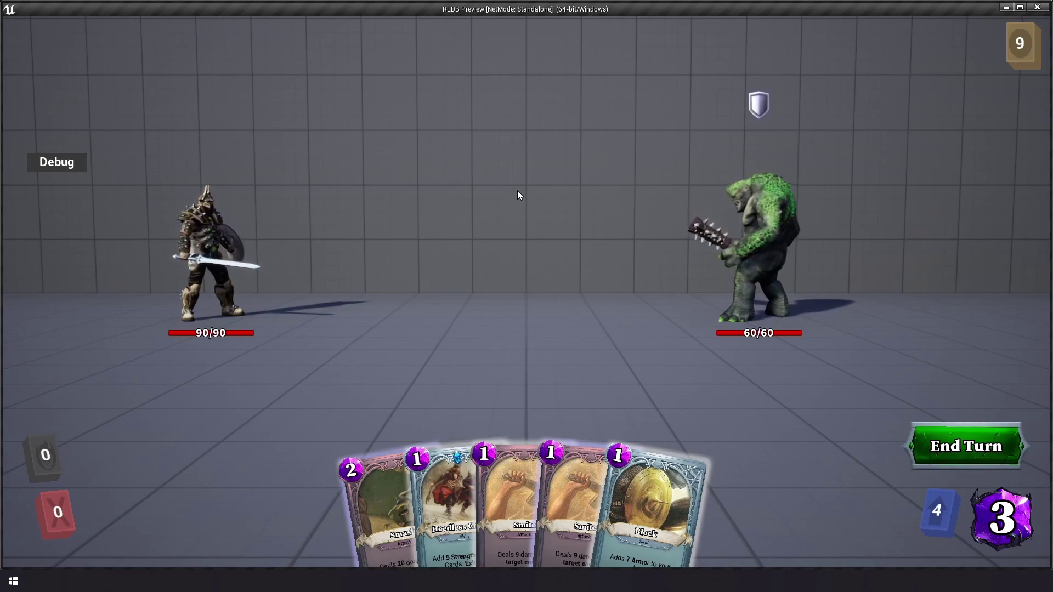
pyautogui.moveTo(459, 555)
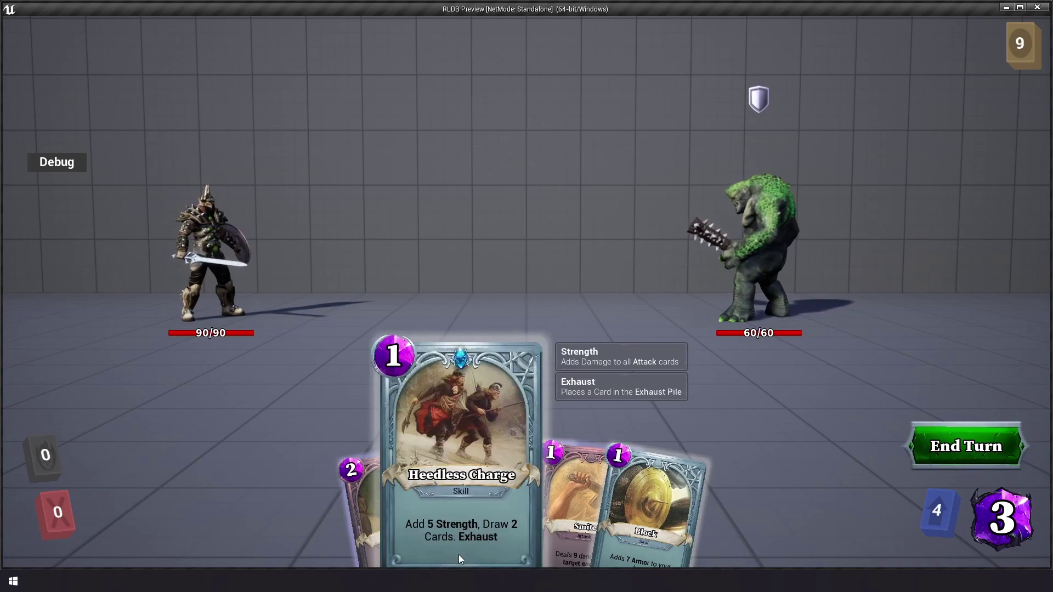